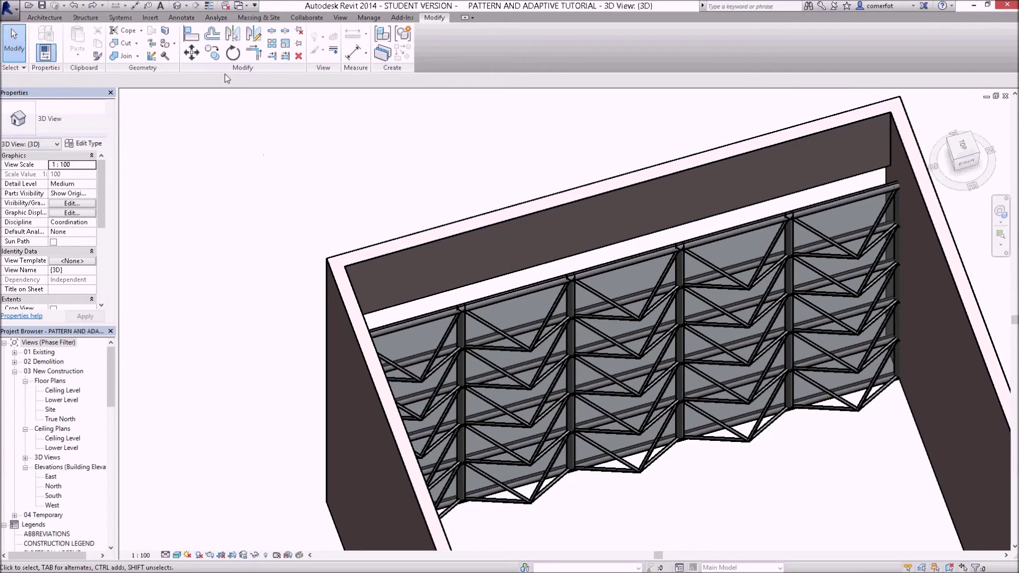
- Switch to the open TRUSSED BRACED.rfa family and close it without saving the changes
{"action": "left_click", "coordinate": [247, 6]}
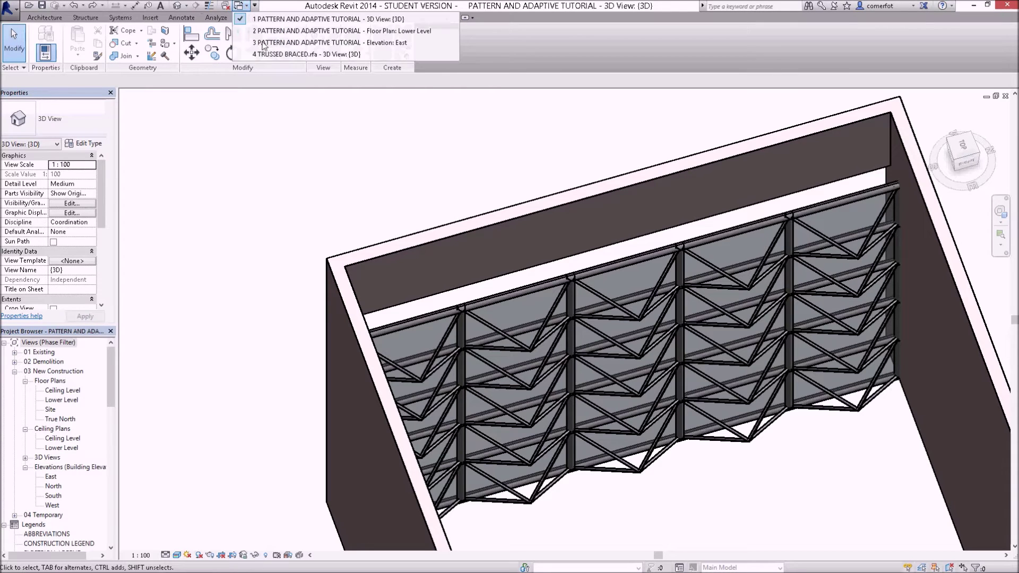
{"action": "left_click", "coordinate": [301, 54]}
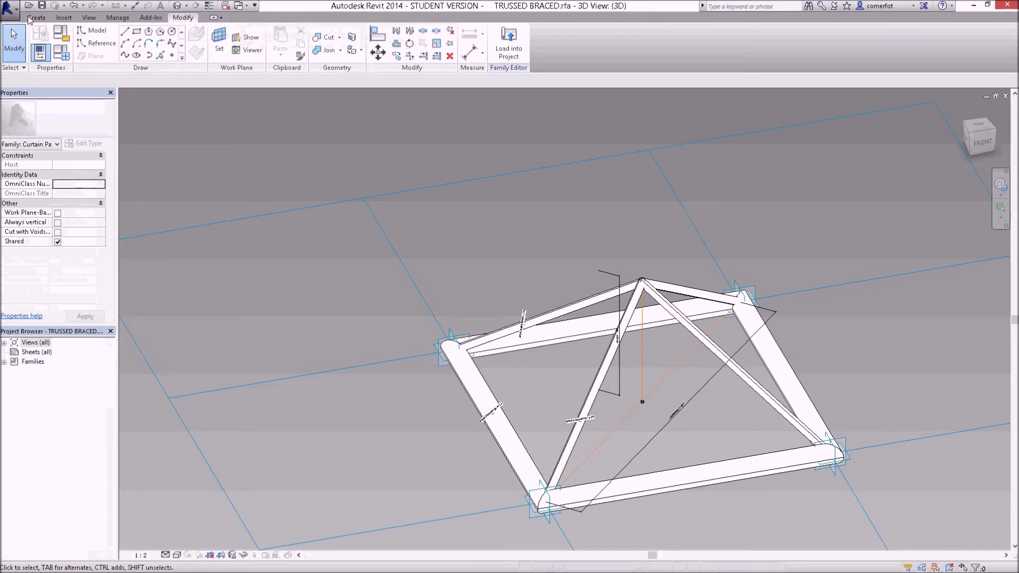
{"action": "left_click", "coordinate": [16, 12]}
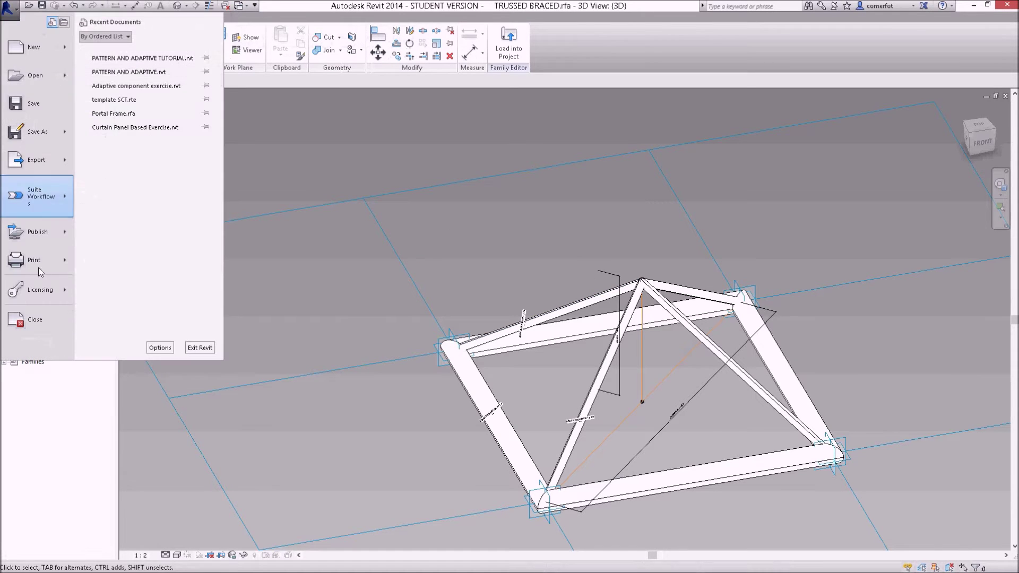
{"action": "left_click", "coordinate": [37, 324]}
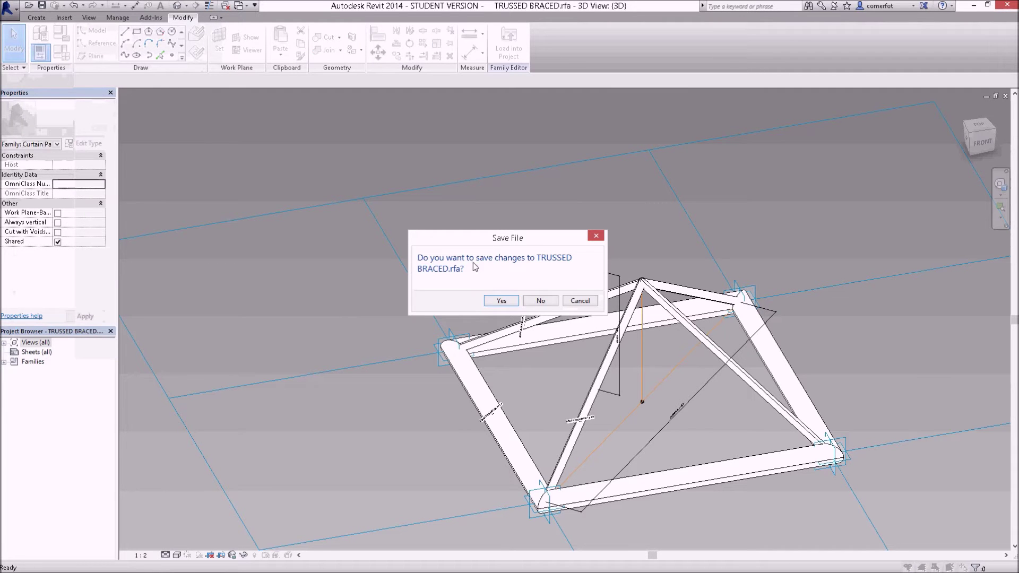
{"action": "left_click", "coordinate": [540, 301]}
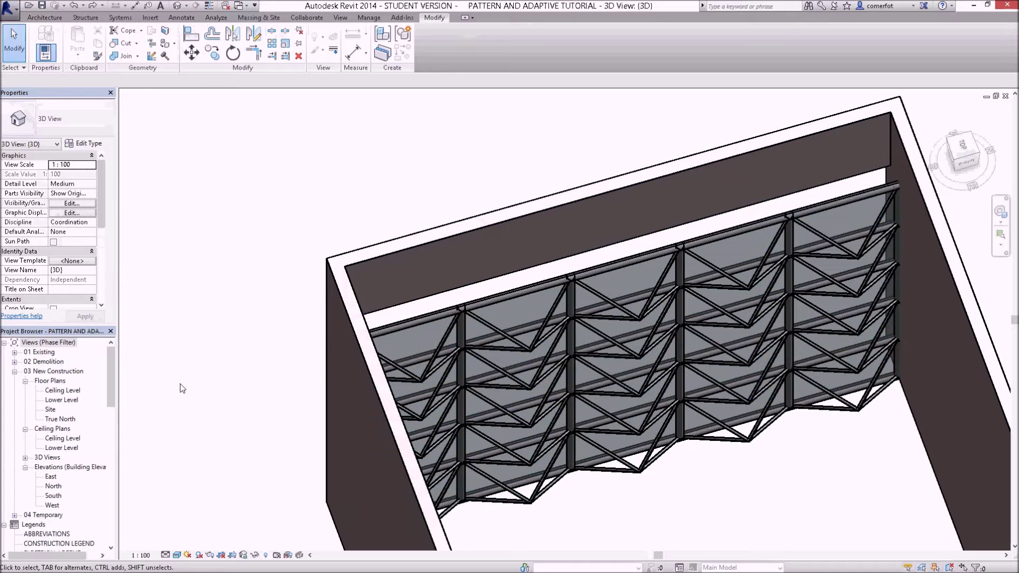
- Look up the TRUSSED BRACED family's types under Curtain Panels in the project's families and check which views are open
{"action": "left_click_drag", "start_coordinate": [109, 363], "coordinate": [108, 430]}
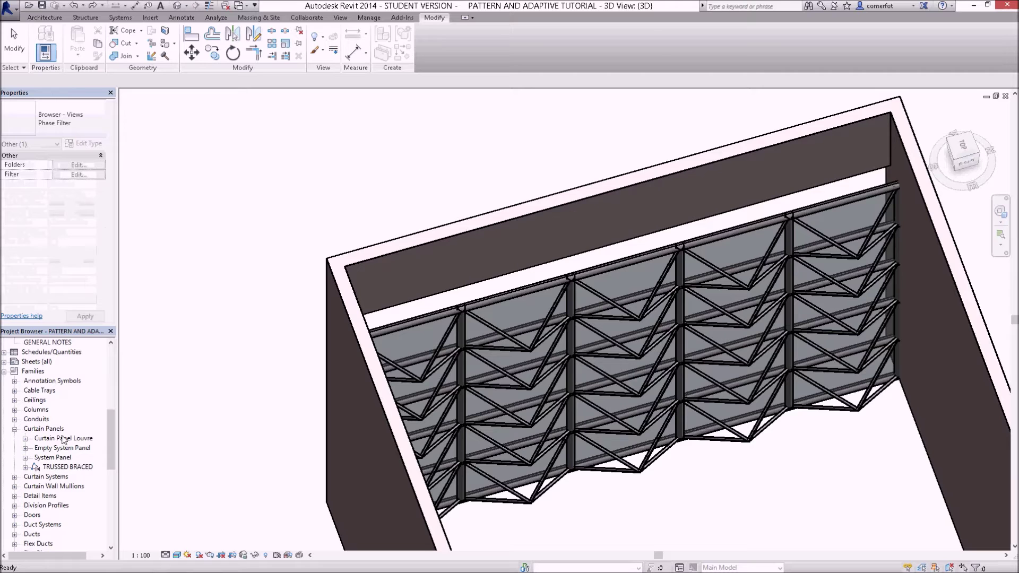
{"action": "left_click", "coordinate": [63, 468]}
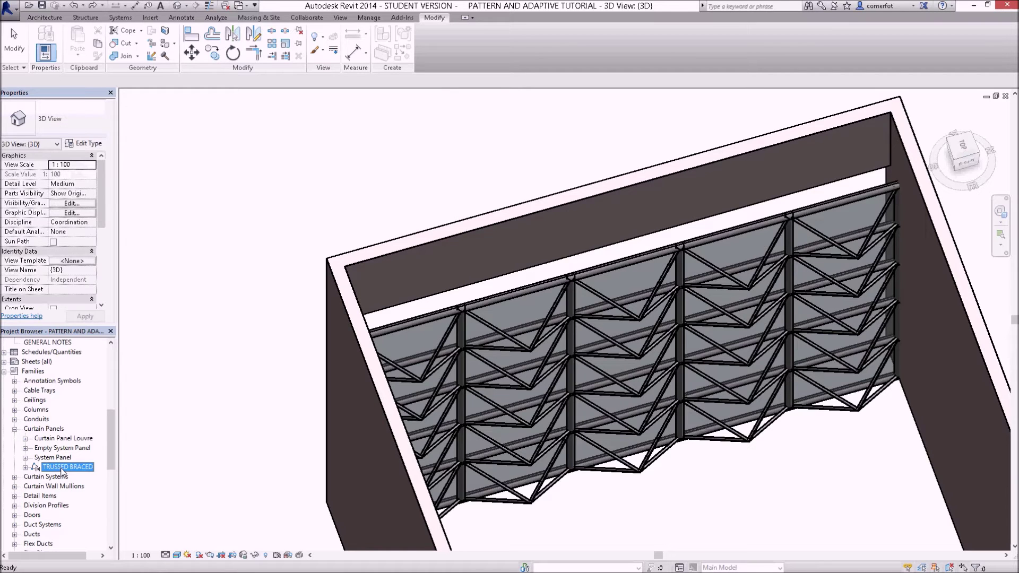
{"action": "left_click", "coordinate": [25, 468]}
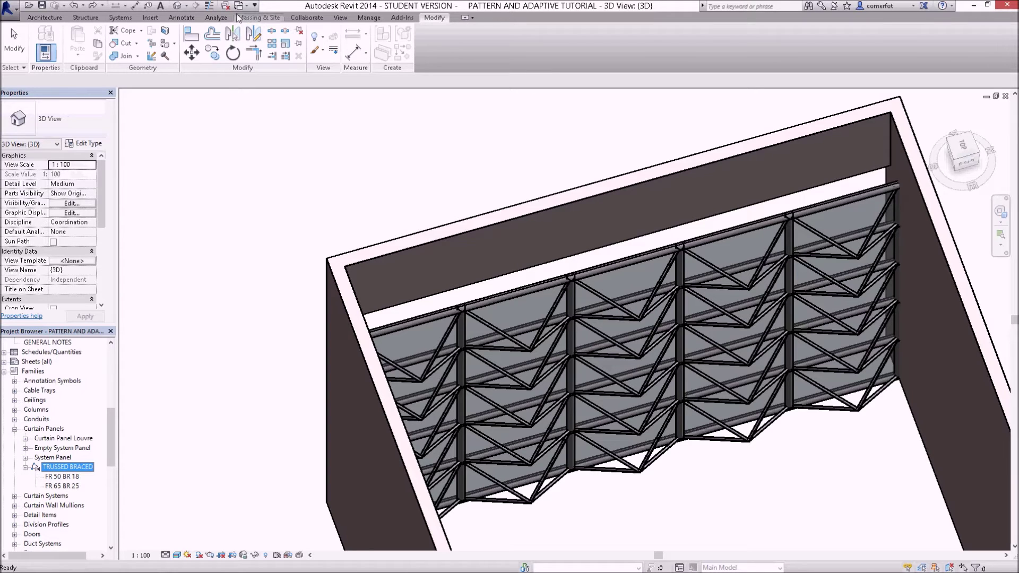
{"action": "left_click", "coordinate": [242, 5]}
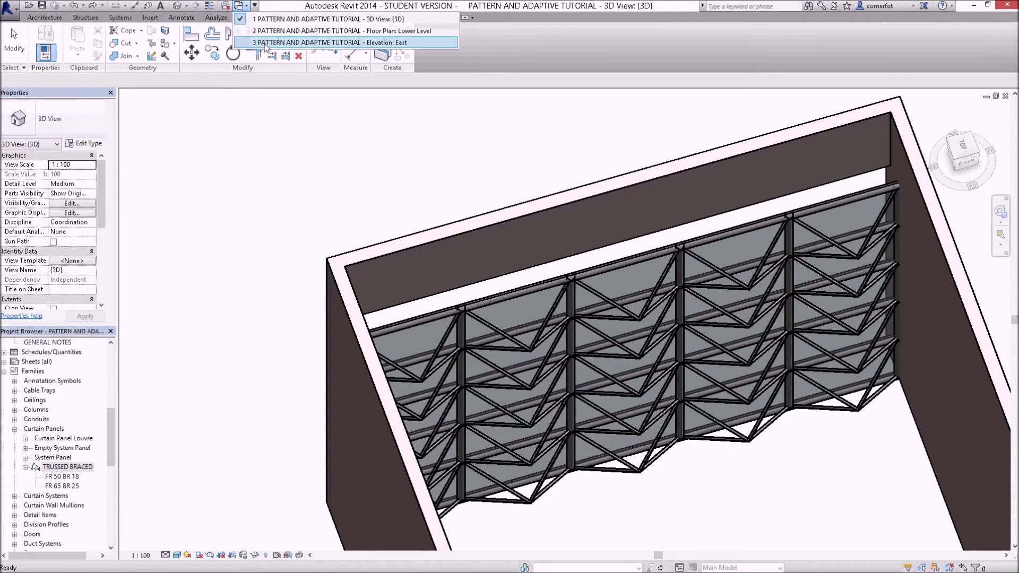
{"action": "left_click", "coordinate": [349, 175]}
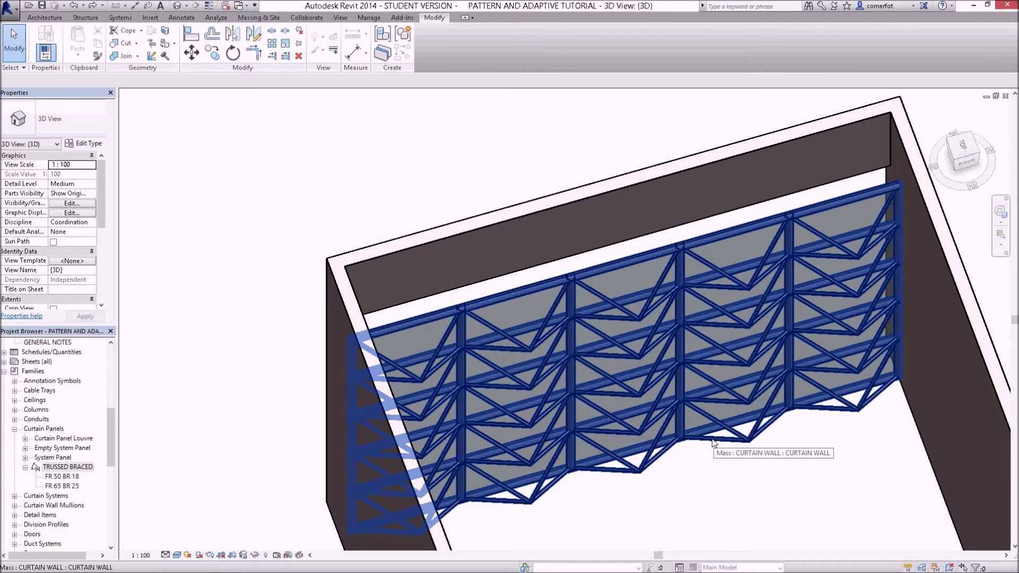
{"action": "scroll", "coordinate": [743, 467], "scroll_direction": "down", "scroll_amount": 2}
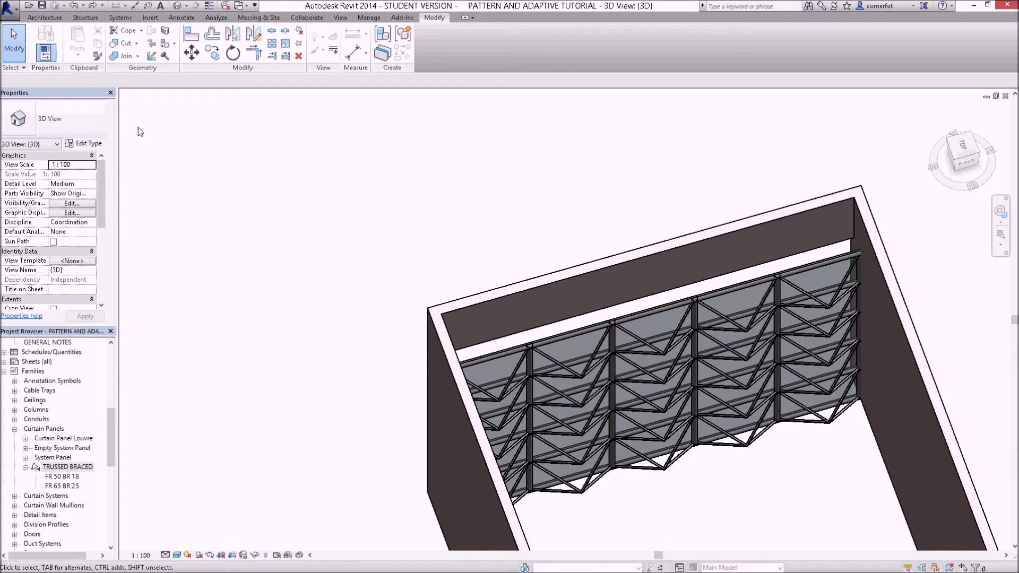
- Save the project and create a new family from the Metric Generic Model Adaptive template
{"action": "left_click", "coordinate": [42, 6]}
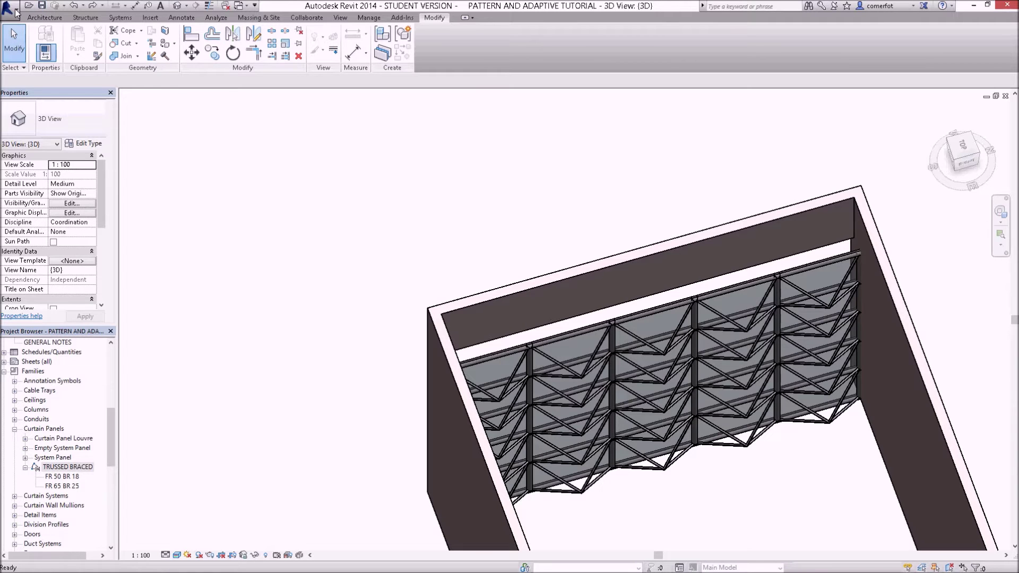
{"action": "left_click", "coordinate": [16, 11]}
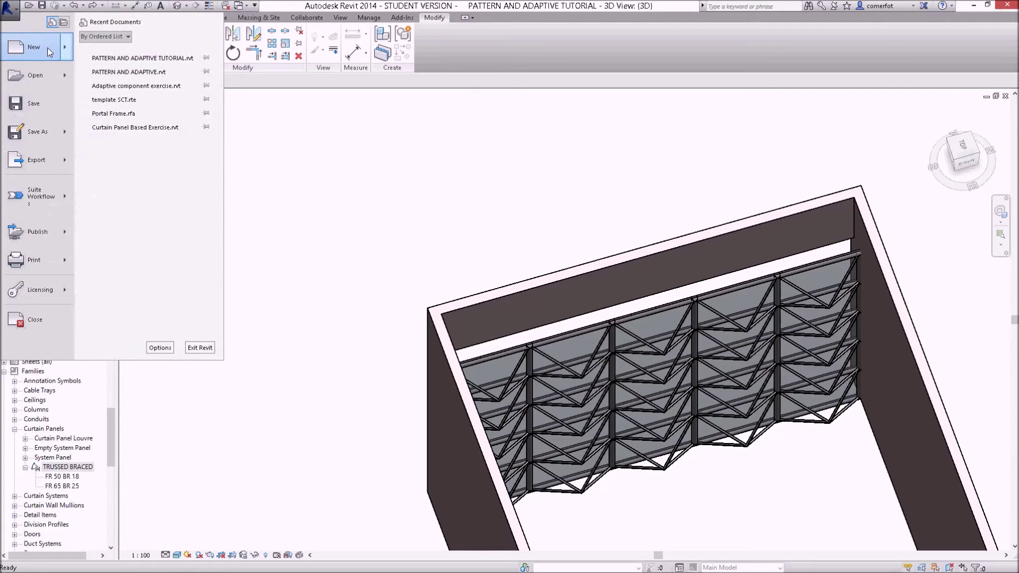
{"action": "mouse_move", "coordinate": [47, 47]}
{"action": "left_click", "coordinate": [128, 81]}
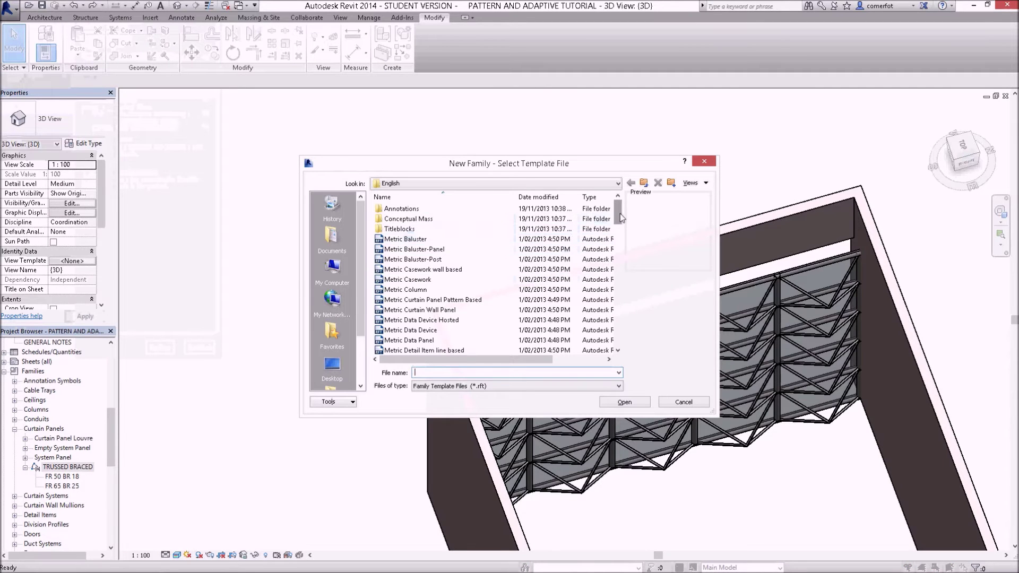
{"action": "left_click_drag", "start_coordinate": [619, 214], "coordinate": [619, 259]}
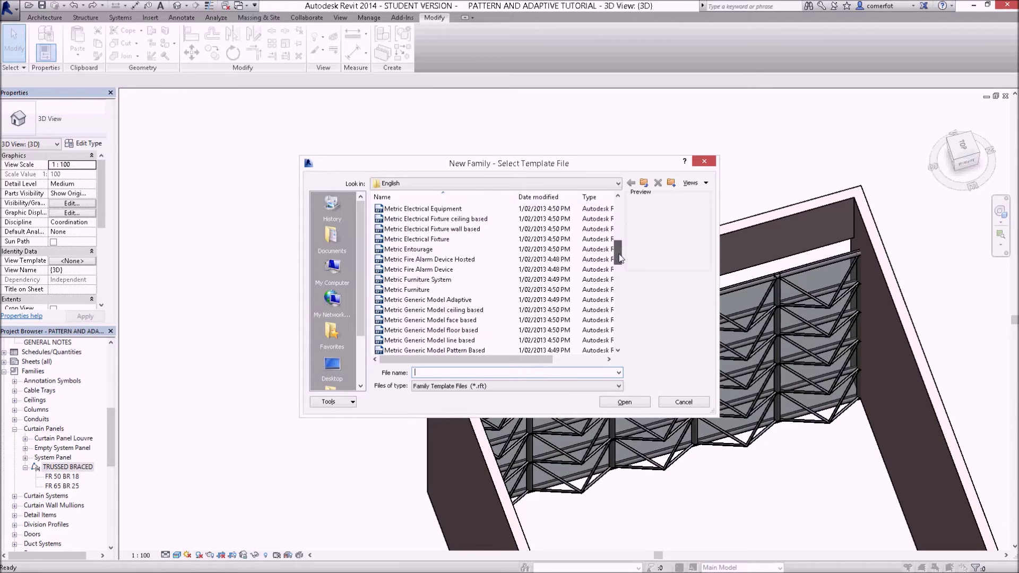
{"action": "left_click", "coordinate": [413, 301]}
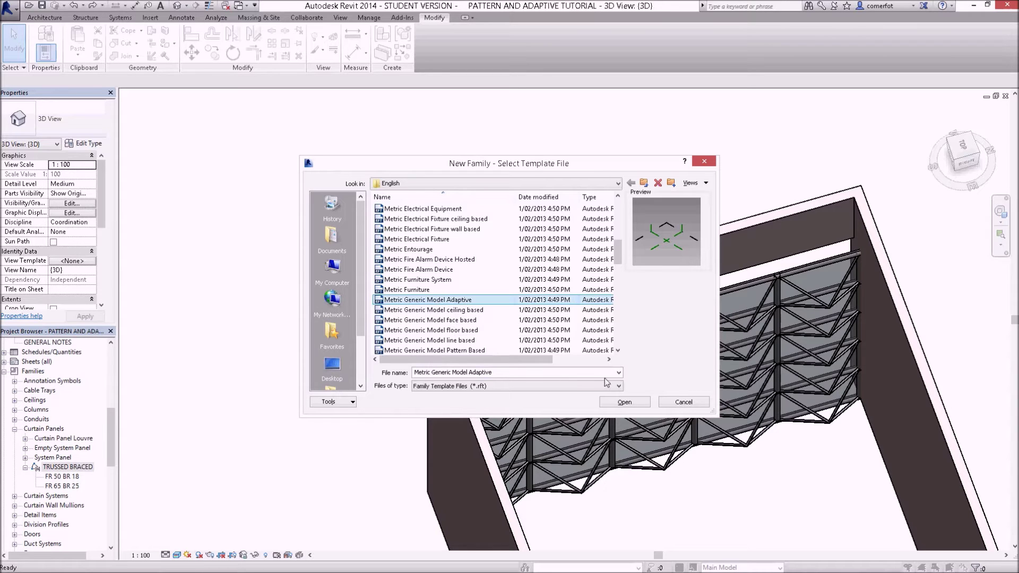
{"action": "left_click", "coordinate": [625, 402]}
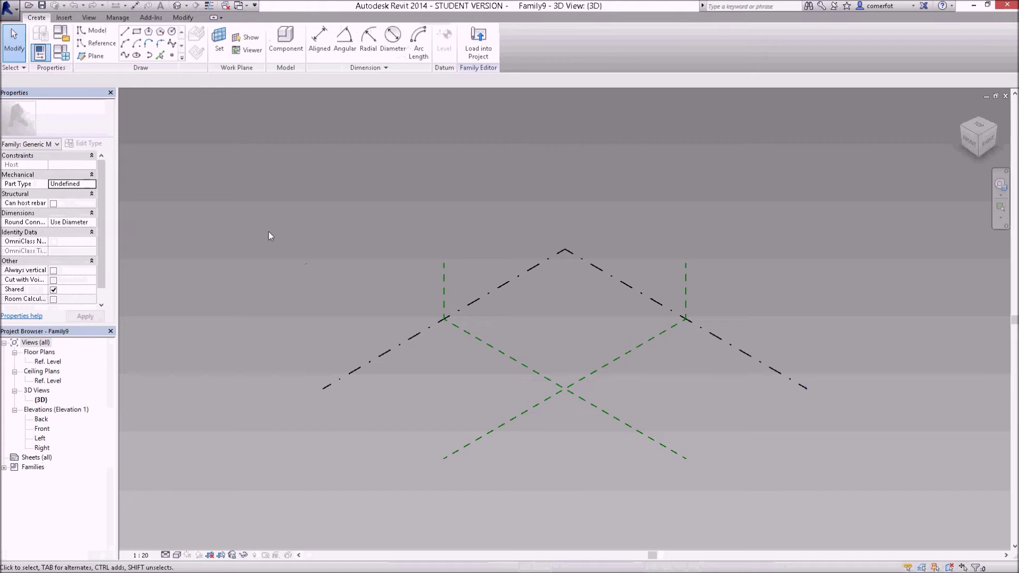
- Draw a short reference line with 3D snapping on the reference level, just behind the intersection of the centre planes
{"action": "left_click", "coordinate": [101, 43]}
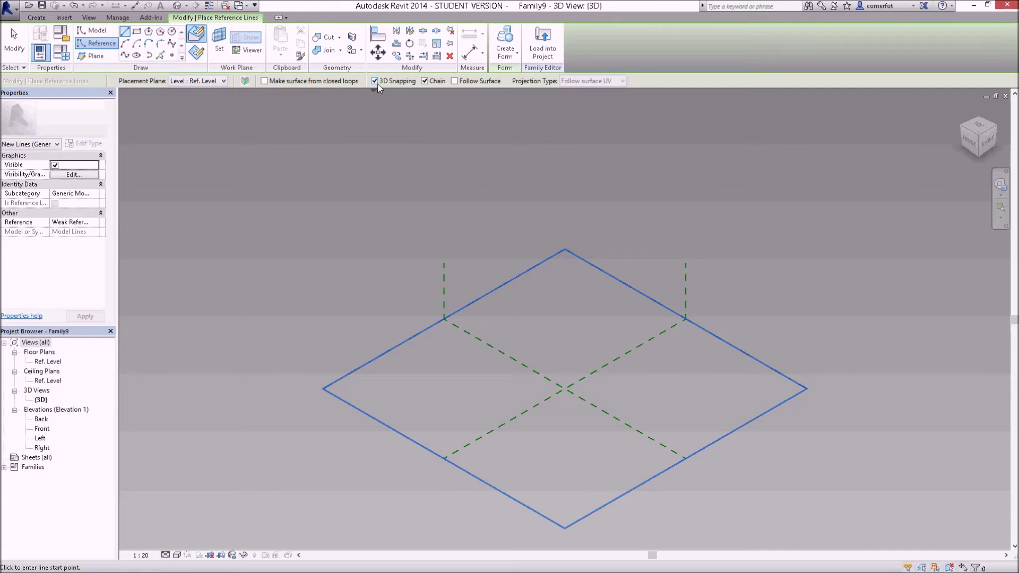
{"action": "left_click", "coordinate": [543, 331]}
{"action": "left_click", "coordinate": [559, 335]}
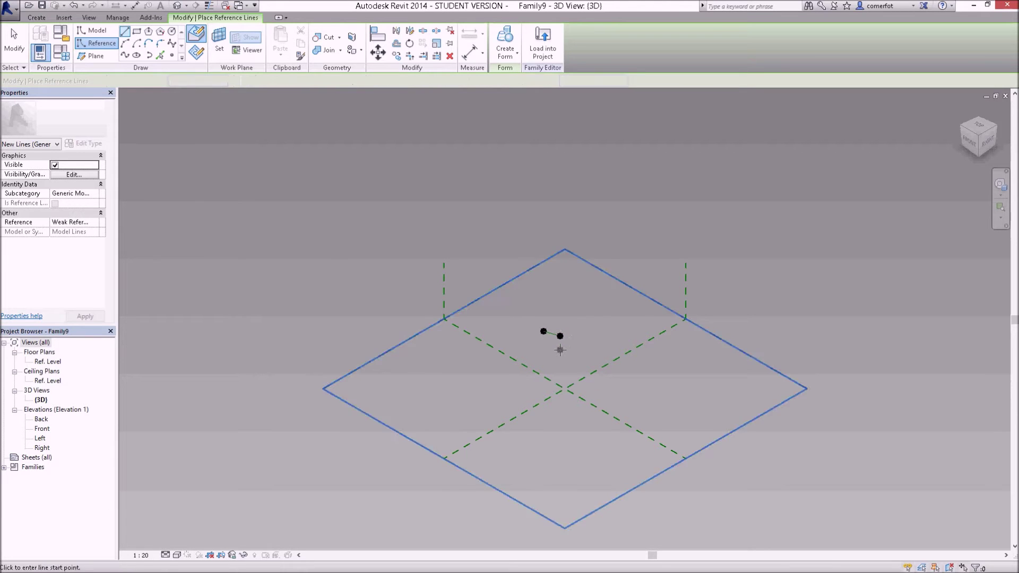
{"action": "key", "text": "Escape"}
{"action": "key", "text": "Escape"}
- Examine the reference line up close, including the reference points at its two ends
{"action": "scroll", "coordinate": [555, 340], "scroll_direction": "up", "scroll_amount": 5}
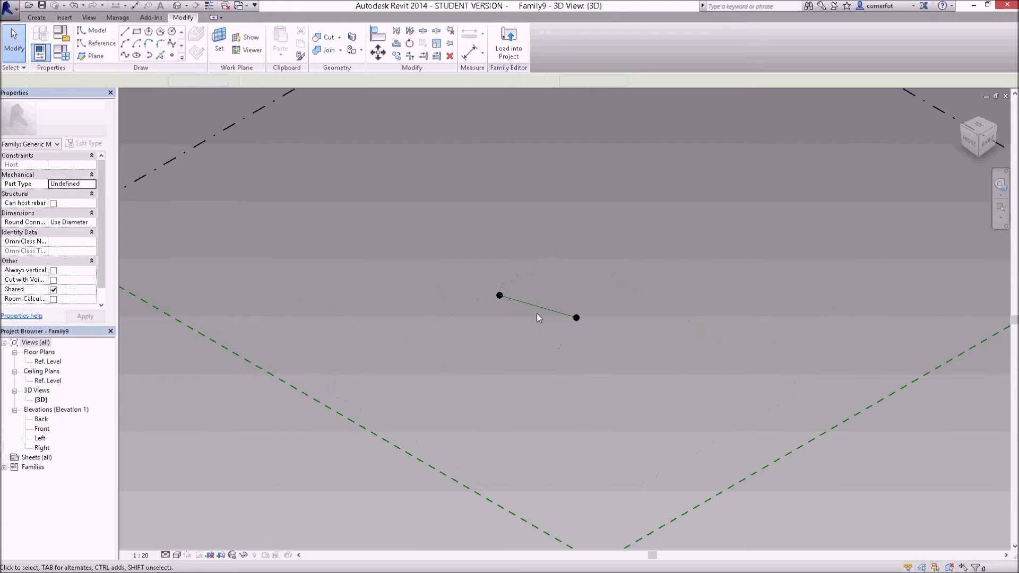
{"action": "left_click", "coordinate": [530, 304]}
{"action": "left_click", "coordinate": [533, 313]}
{"action": "scroll", "coordinate": [533, 313], "scroll_direction": "up", "scroll_amount": 3}
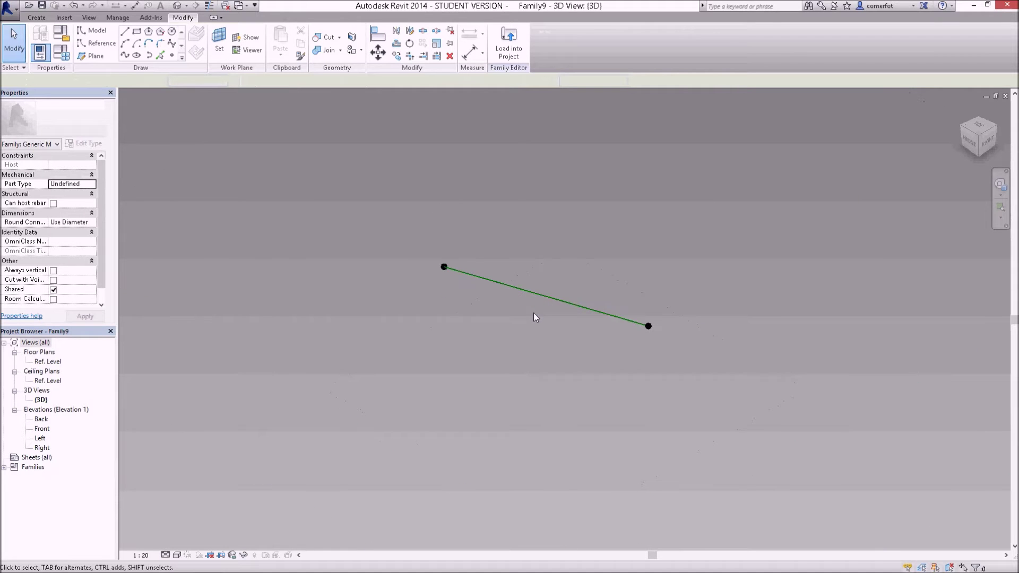
{"action": "middle_click_drag", "start_coordinate": [534, 311], "coordinate": [543, 333], "text": "shift"}
{"action": "scroll", "coordinate": [541, 246], "scroll_direction": "up", "scroll_amount": 2}
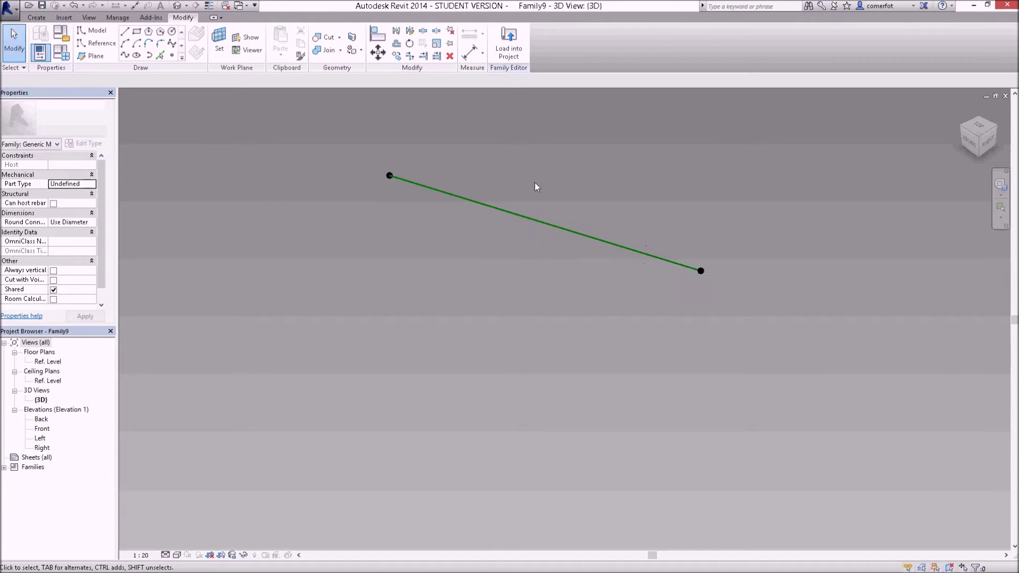
{"action": "scroll", "coordinate": [529, 161], "scroll_direction": "up", "scroll_amount": 2}
{"action": "scroll", "coordinate": [529, 161], "scroll_direction": "up", "scroll_amount": 2}
{"action": "scroll", "coordinate": [528, 161], "scroll_direction": "down", "scroll_amount": 1}
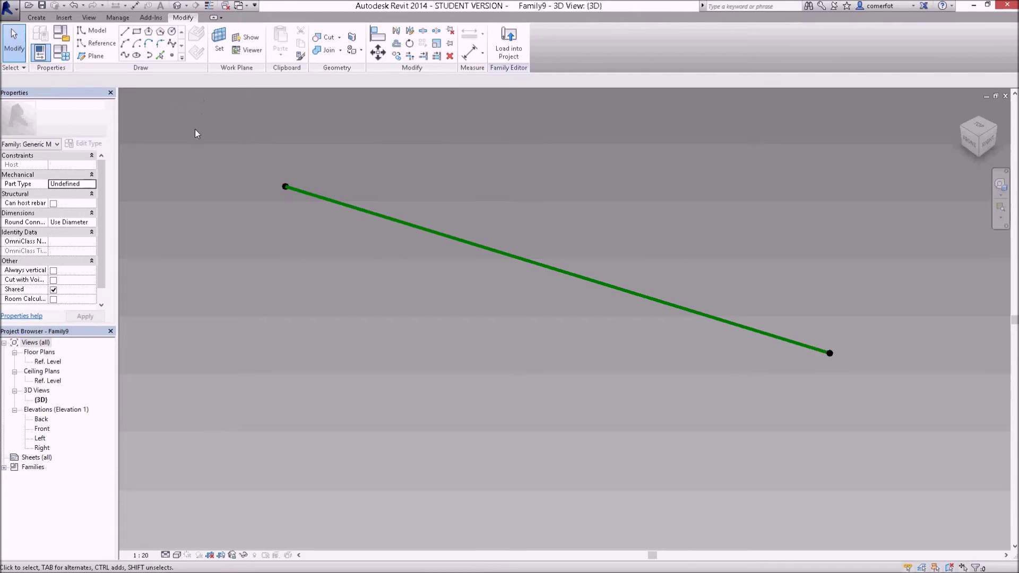
{"action": "left_click", "coordinate": [283, 187]}
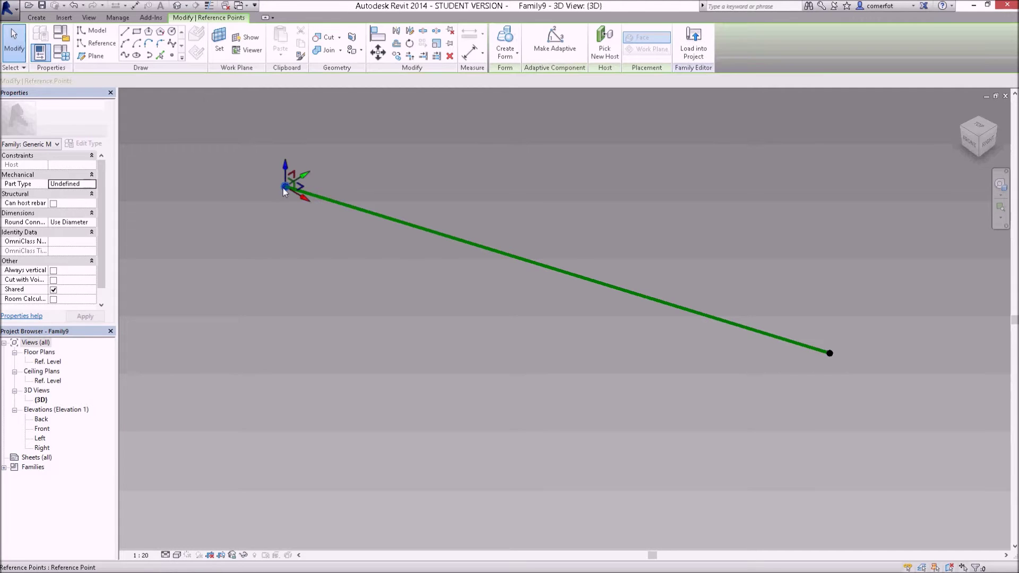
{"action": "left_click", "coordinate": [830, 353], "text": "ctrl"}
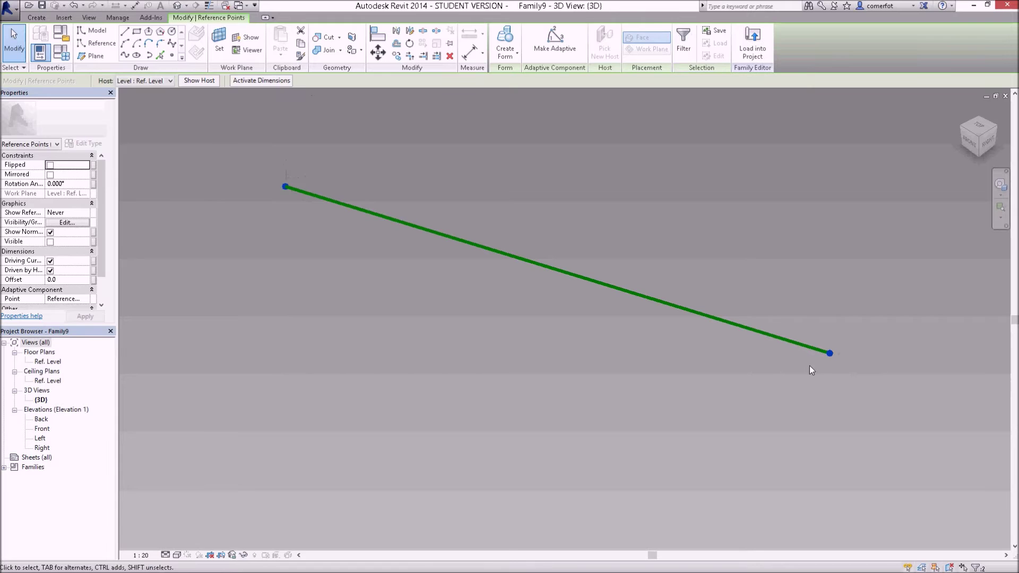
{"action": "left_click", "coordinate": [767, 371]}
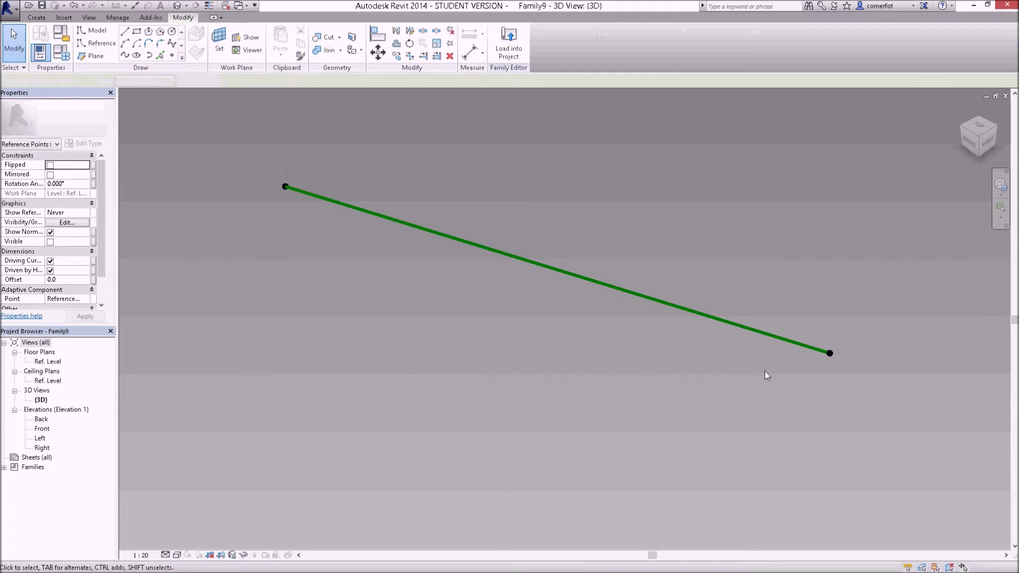
- Make the reference points at both ends of the reference line adaptive, one after the other
{"action": "left_click", "coordinate": [285, 187]}
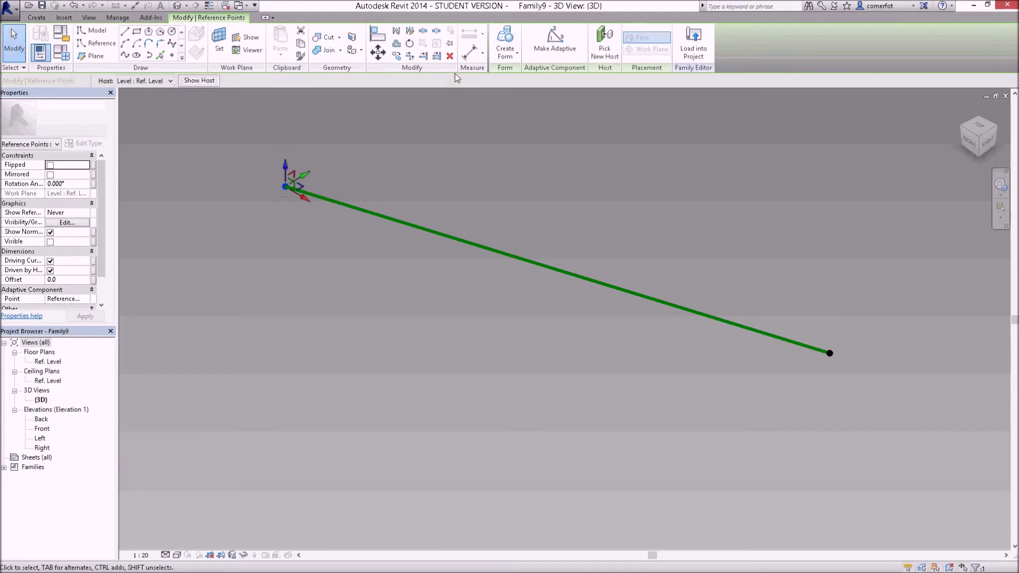
{"action": "left_click", "coordinate": [554, 39]}
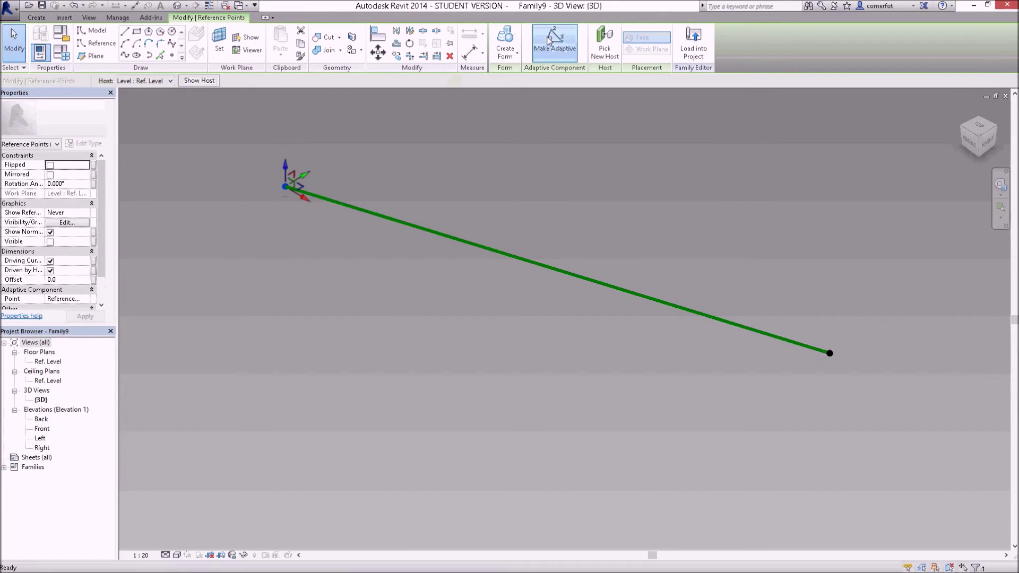
{"action": "left_click", "coordinate": [624, 144]}
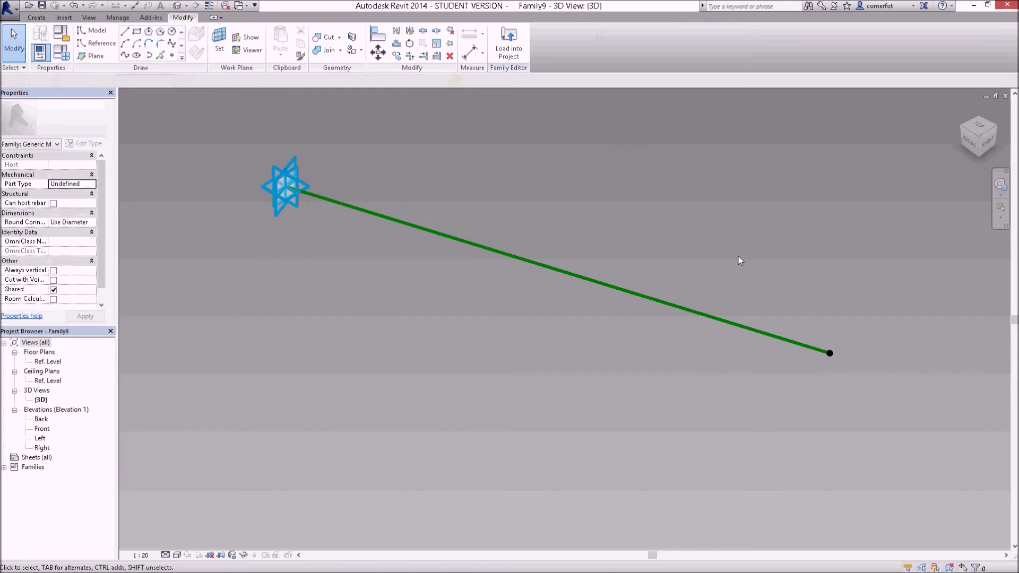
{"action": "left_click", "coordinate": [830, 354]}
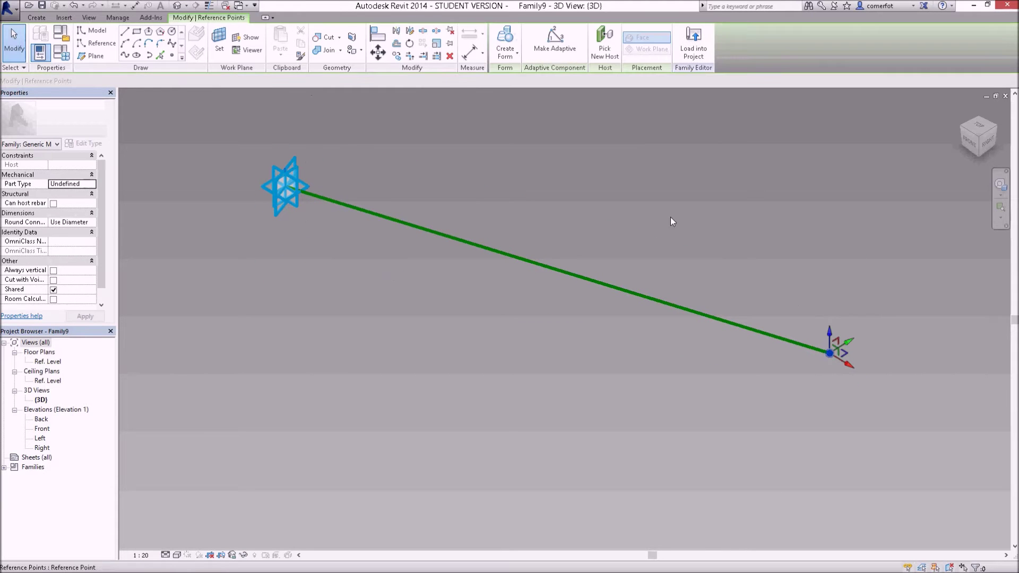
{"action": "left_click", "coordinate": [547, 43]}
{"action": "left_click", "coordinate": [701, 213]}
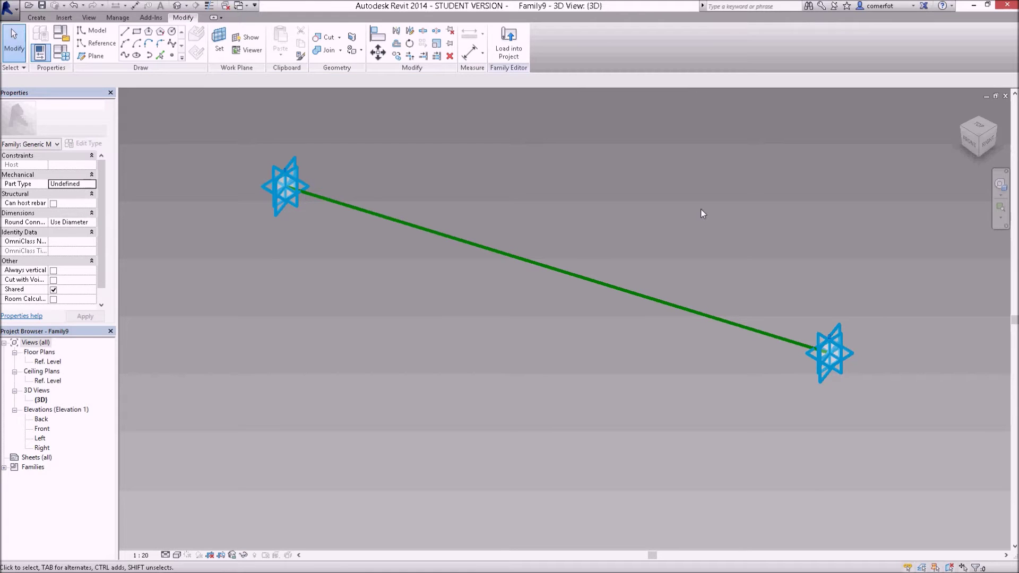
{"action": "left_click", "coordinate": [831, 354]}
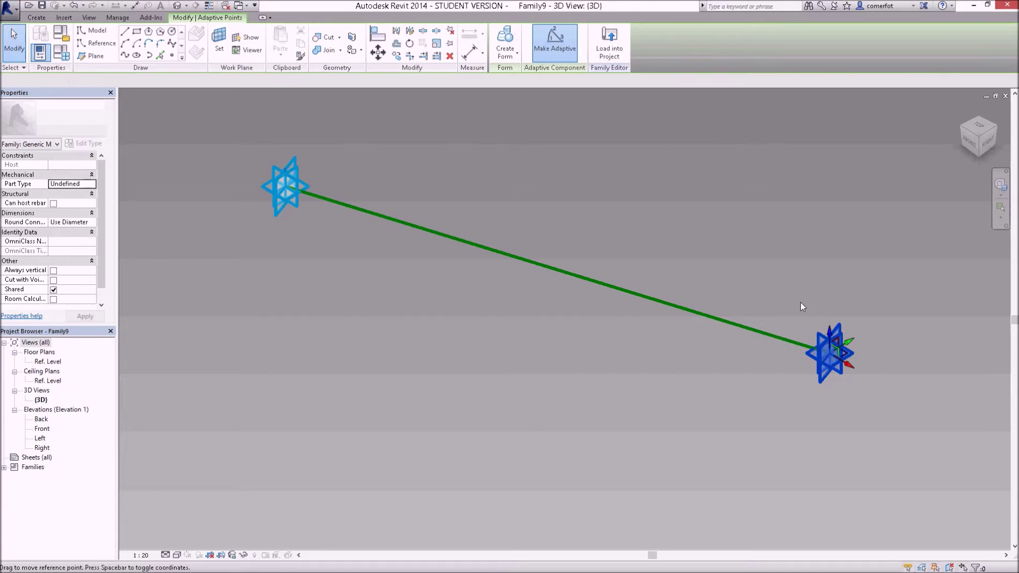
{"action": "left_click", "coordinate": [554, 149]}
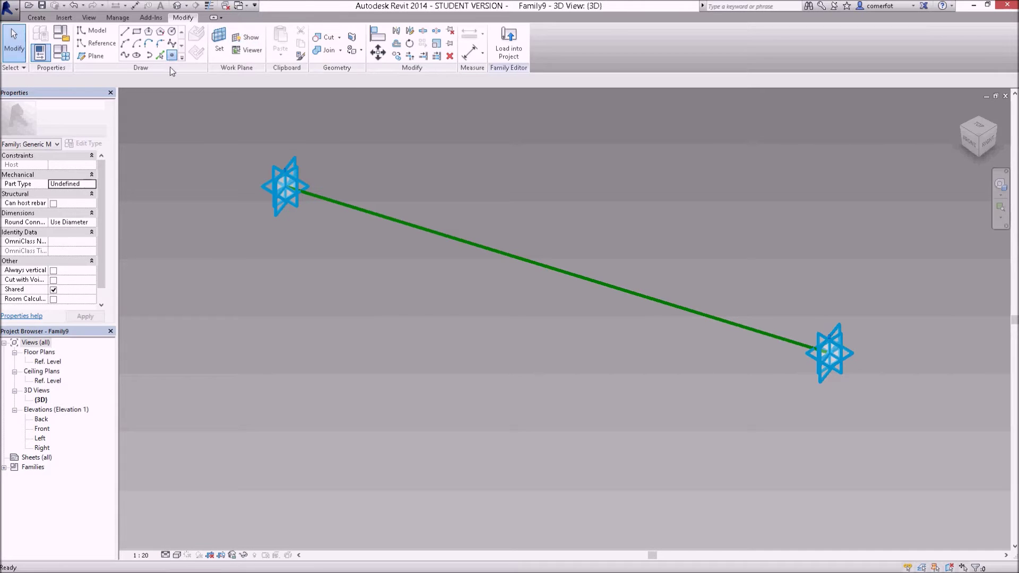
- Place a reference point on the reference line, a short distance from its first adaptive point
{"action": "key", "text": "l"}
{"action": "key", "text": "i"}
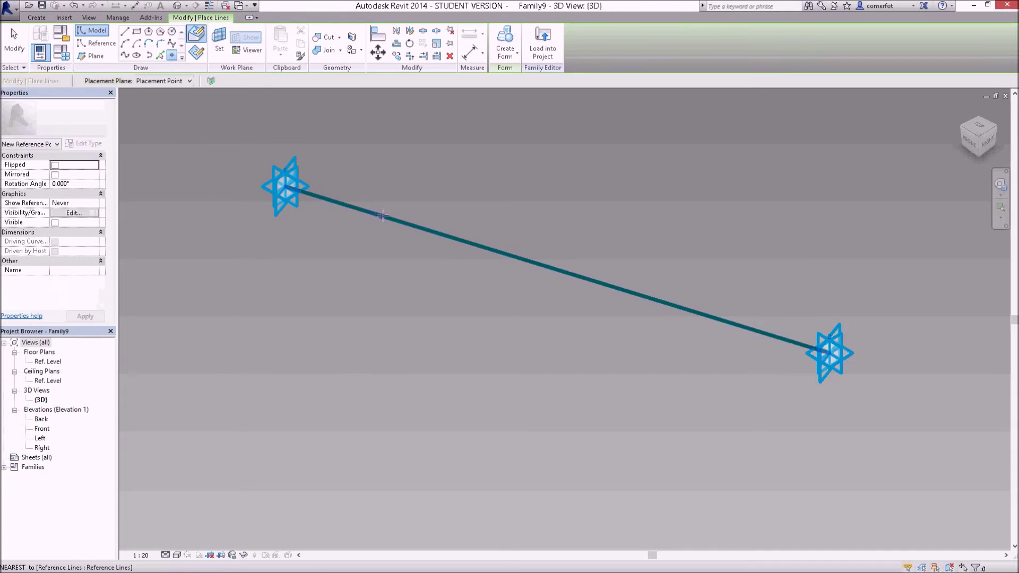
{"action": "left_click", "coordinate": [382, 216]}
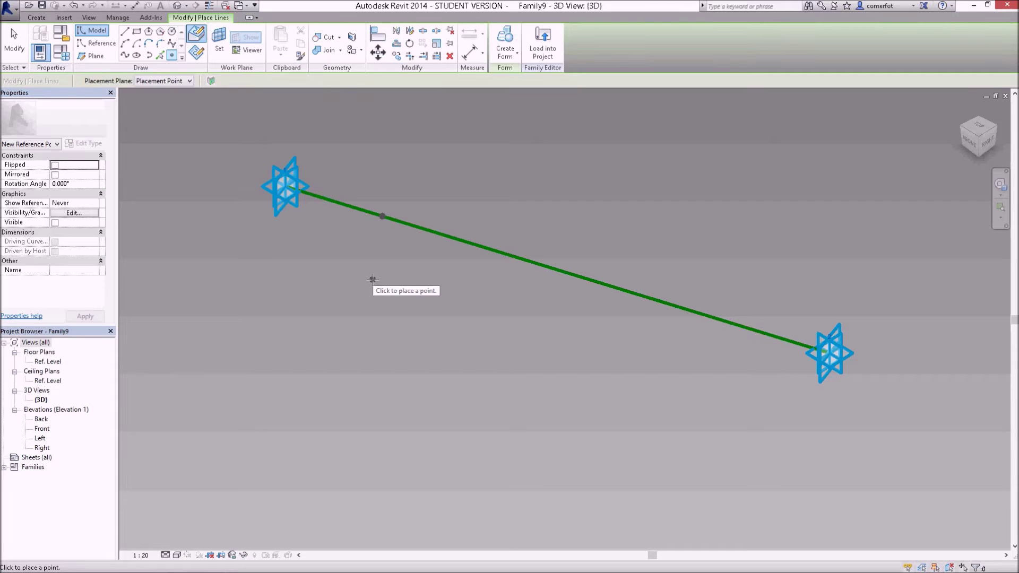
- Set the scale of the 3D view to 1:5
{"action": "key", "text": "Escape"}
{"action": "key", "text": "Escape"}
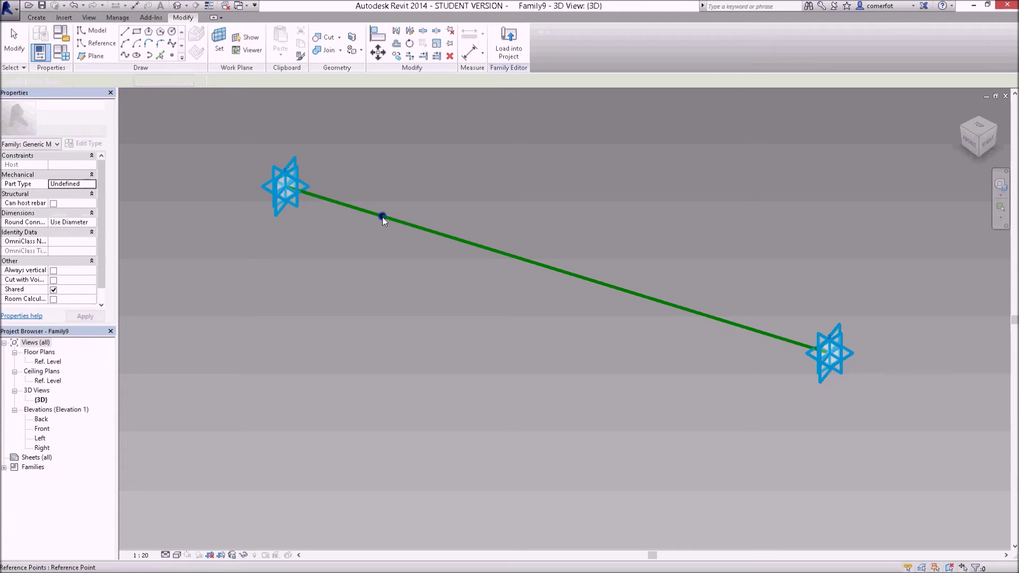
{"action": "left_click", "coordinate": [382, 217]}
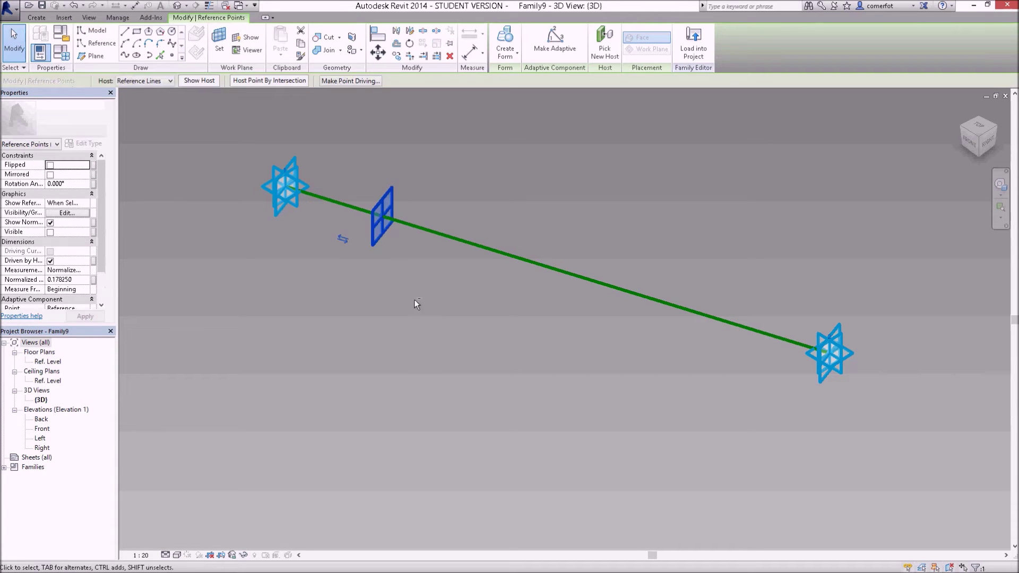
{"action": "middle_click_drag", "start_coordinate": [414, 303], "coordinate": [407, 289], "text": "shift"}
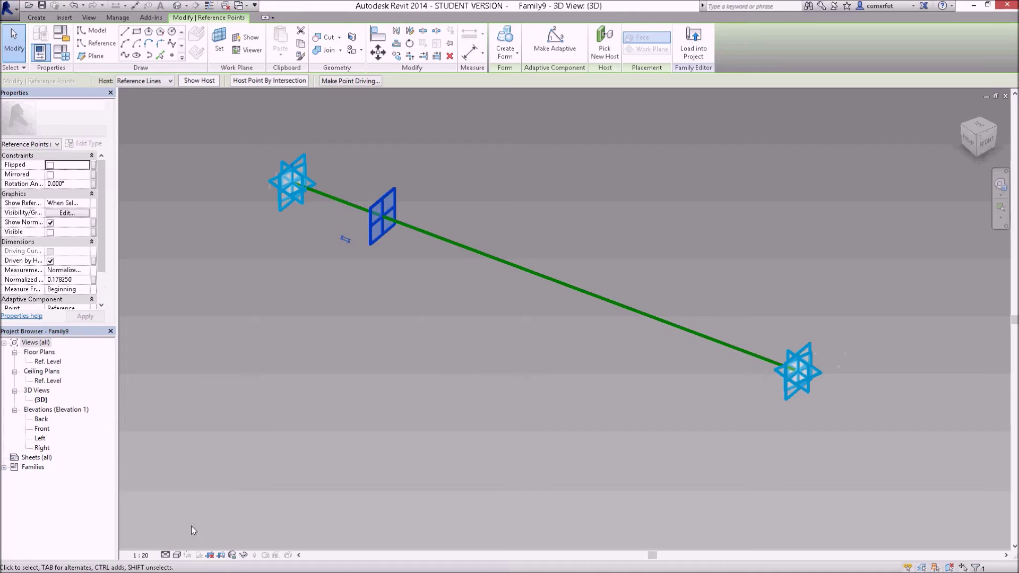
{"action": "left_click", "coordinate": [141, 555]}
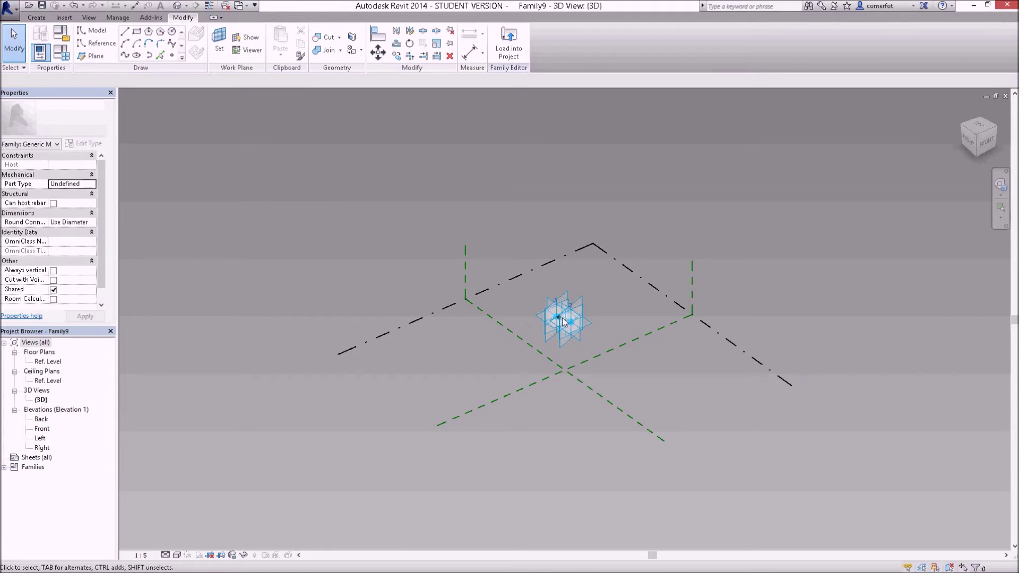
- Draw a model-line circle of radius 9 centred on the hosted reference point, on that point's own work plane
{"action": "scroll", "coordinate": [564, 321], "scroll_direction": "up", "scroll_amount": 5}
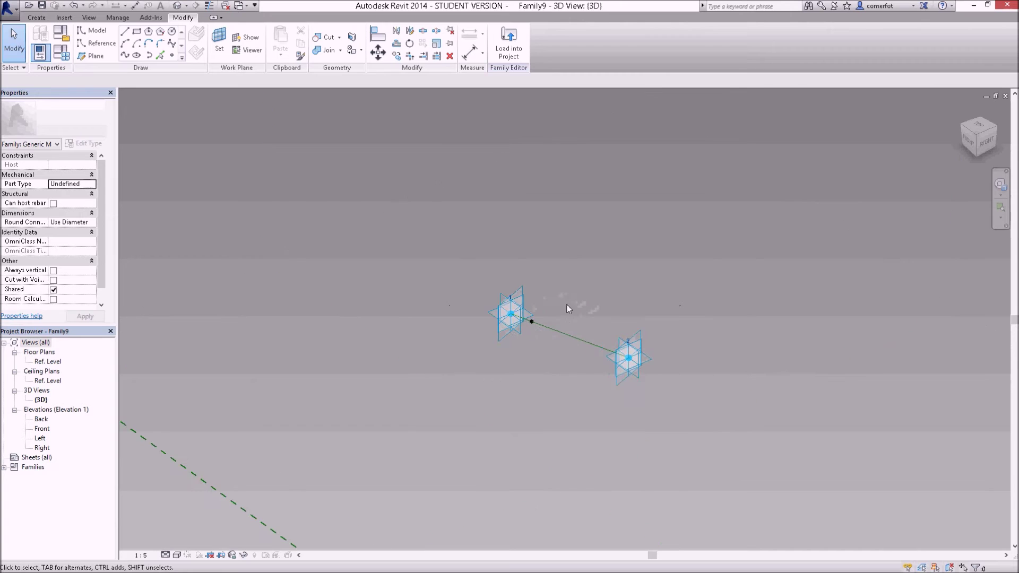
{"action": "scroll", "coordinate": [554, 325], "scroll_direction": "up", "scroll_amount": 4}
{"action": "scroll", "coordinate": [523, 355], "scroll_direction": "down", "scroll_amount": 1}
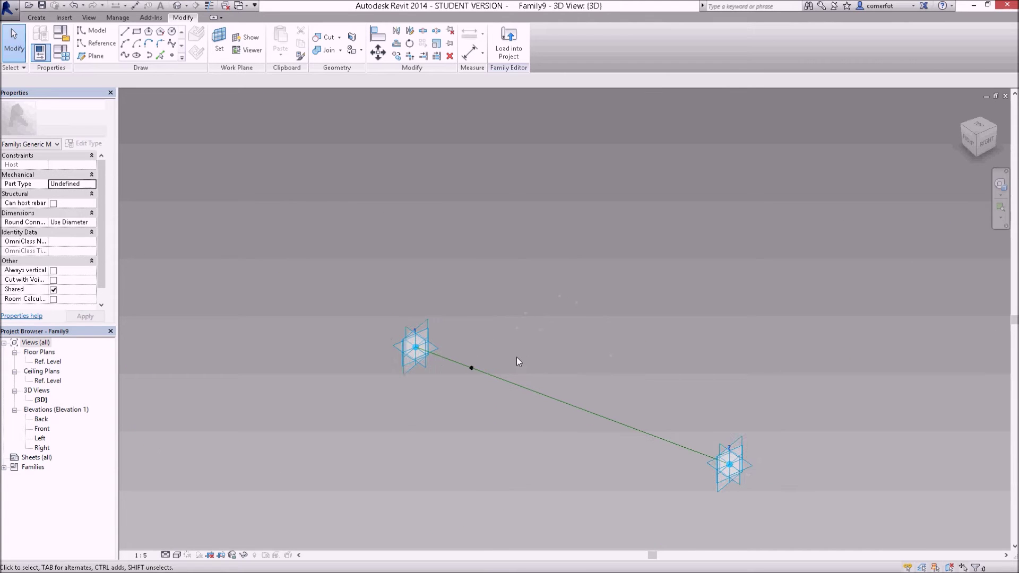
{"action": "middle_click_drag", "start_coordinate": [529, 398], "coordinate": [504, 352], "text": "shift"}
{"action": "scroll", "coordinate": [480, 374], "scroll_direction": "up", "scroll_amount": 3}
{"action": "scroll", "coordinate": [480, 374], "scroll_direction": "up", "scroll_amount": 2}
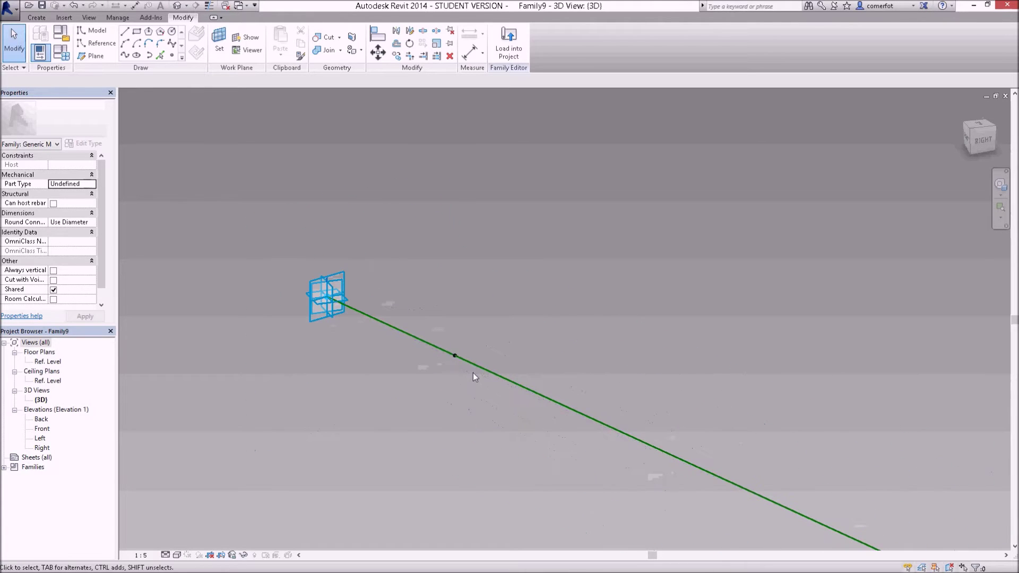
{"action": "left_click", "coordinate": [455, 355]}
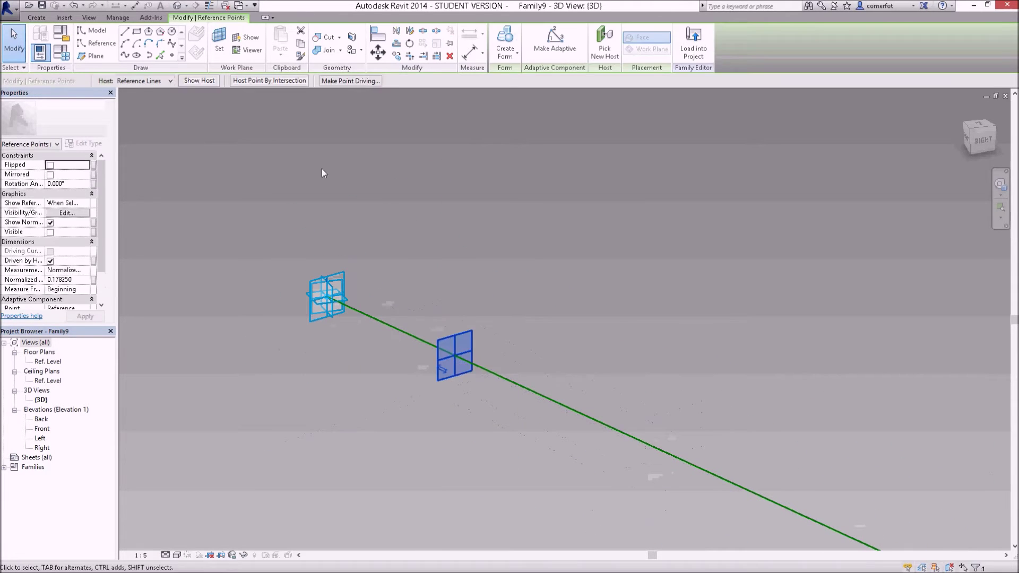
{"action": "left_click", "coordinate": [171, 31]}
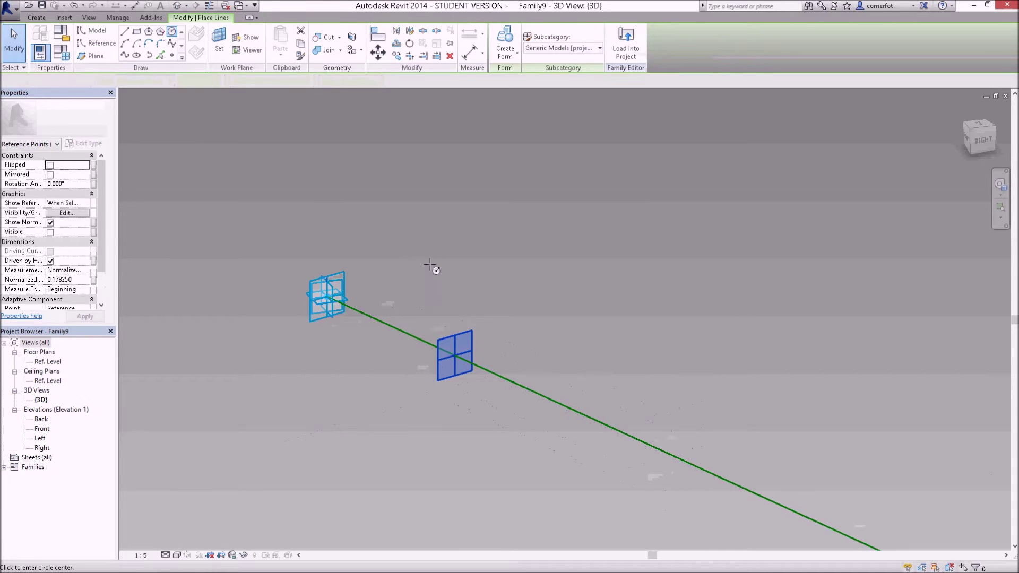
{"action": "left_click", "coordinate": [456, 356]}
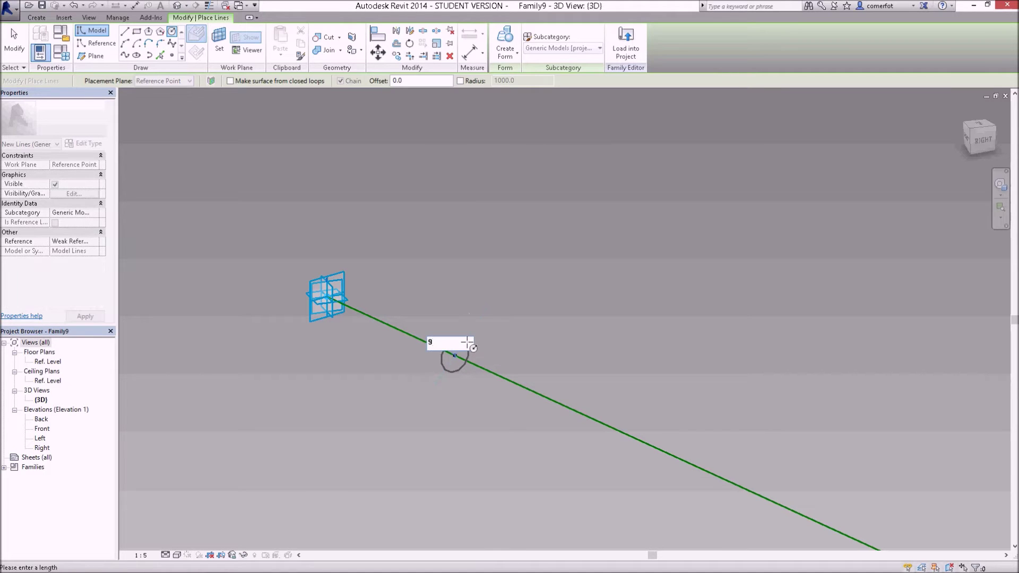
{"action": "key", "text": "Return"}
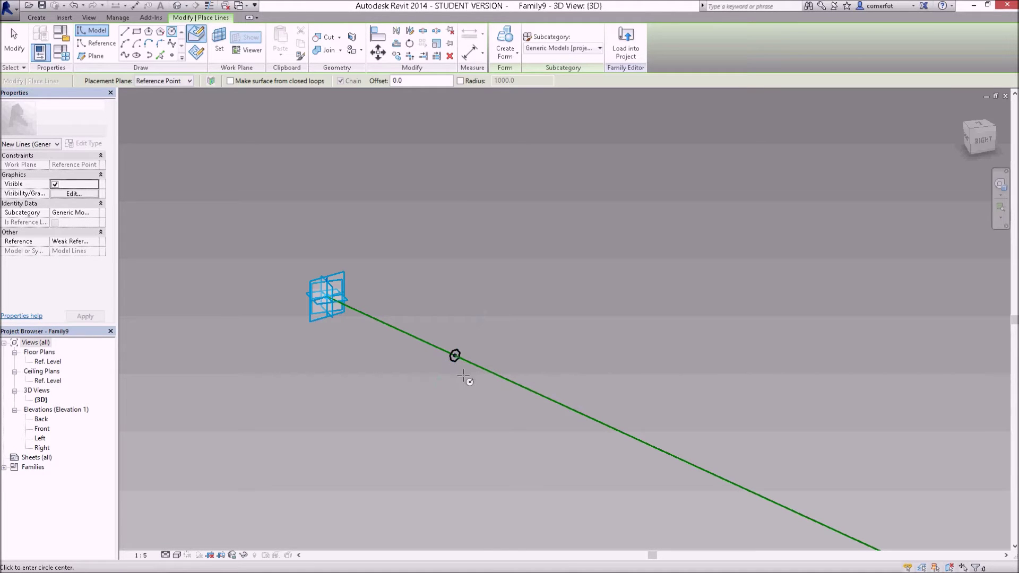
{"action": "key", "text": "Escape"}
{"action": "key", "text": "Escape"}
- Move adaptive point 2 towards the first adaptive point, shortening the reference line to roughly half its length
{"action": "scroll", "coordinate": [456, 363], "scroll_direction": "up", "scroll_amount": 5}
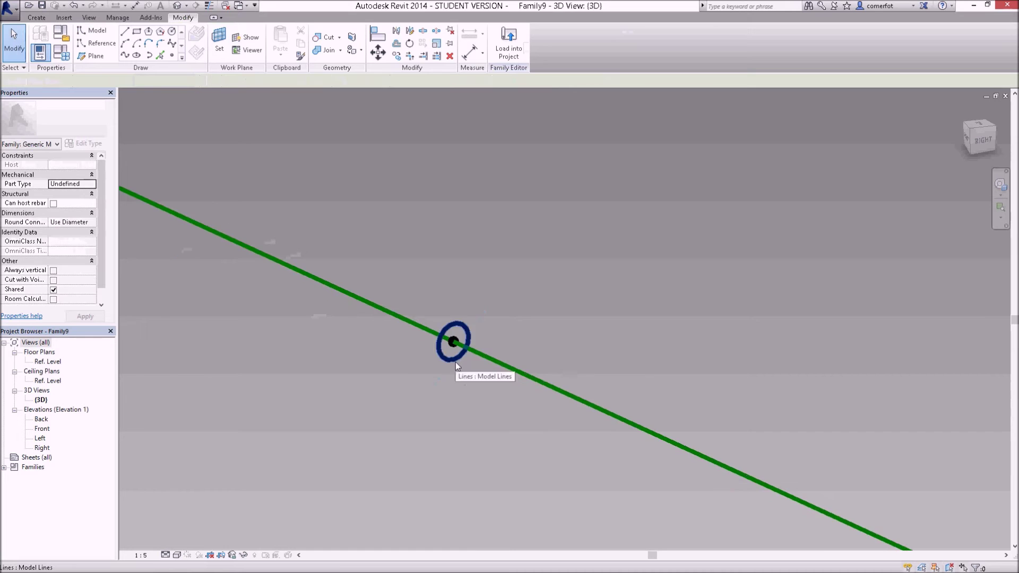
{"action": "scroll", "coordinate": [454, 361], "scroll_direction": "down", "scroll_amount": 5}
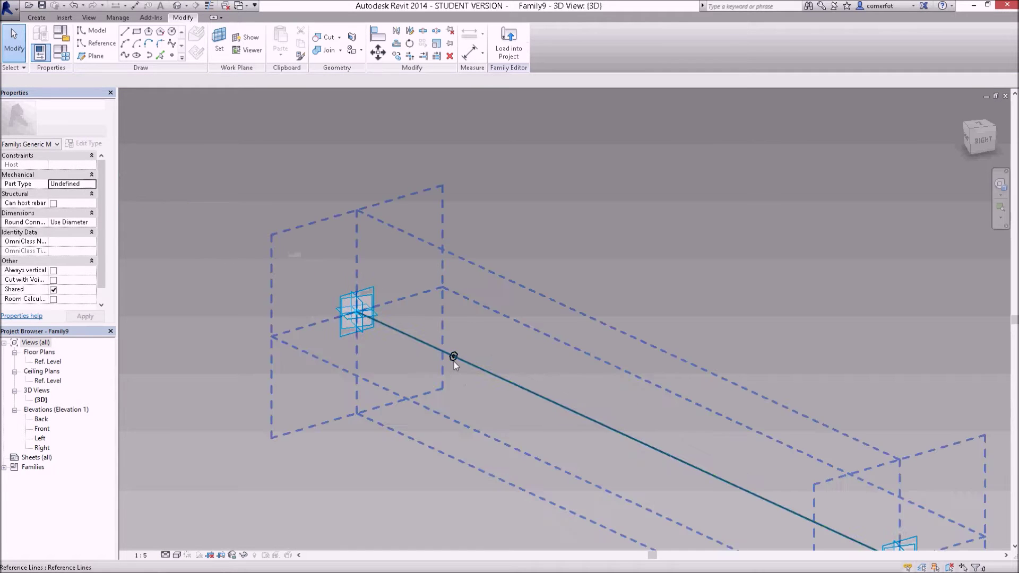
{"action": "scroll", "coordinate": [453, 363], "scroll_direction": "down", "scroll_amount": 3}
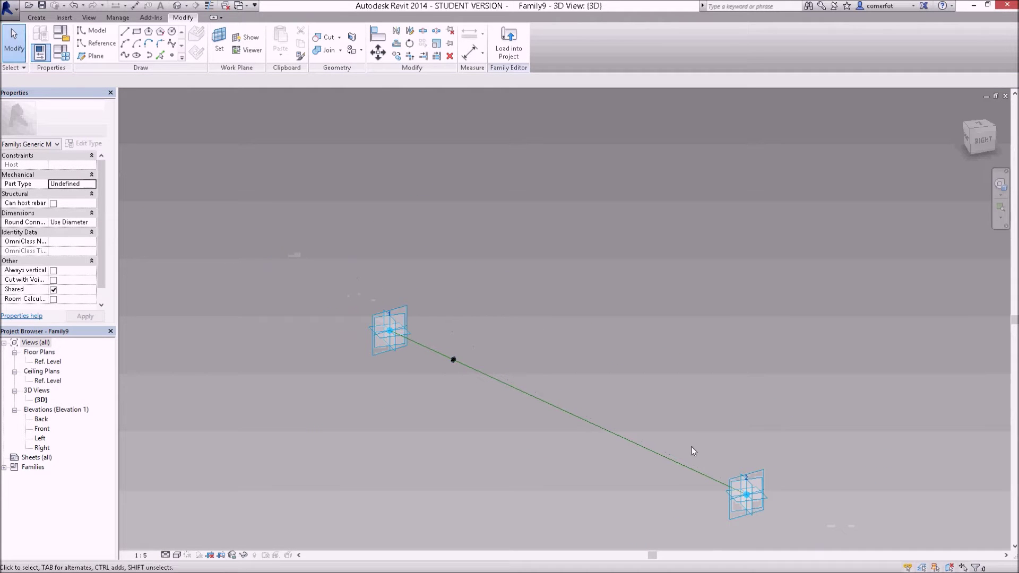
{"action": "left_click", "coordinate": [748, 496]}
{"action": "left_click", "coordinate": [768, 426]}
{"action": "left_click", "coordinate": [748, 496]}
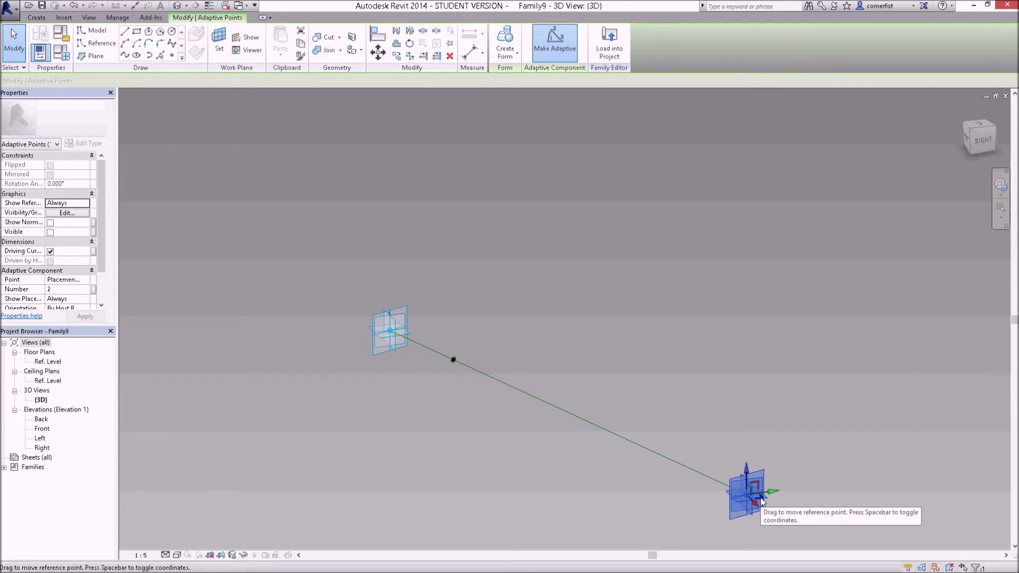
{"action": "left_click_drag", "start_coordinate": [760, 500], "coordinate": [555, 404]}
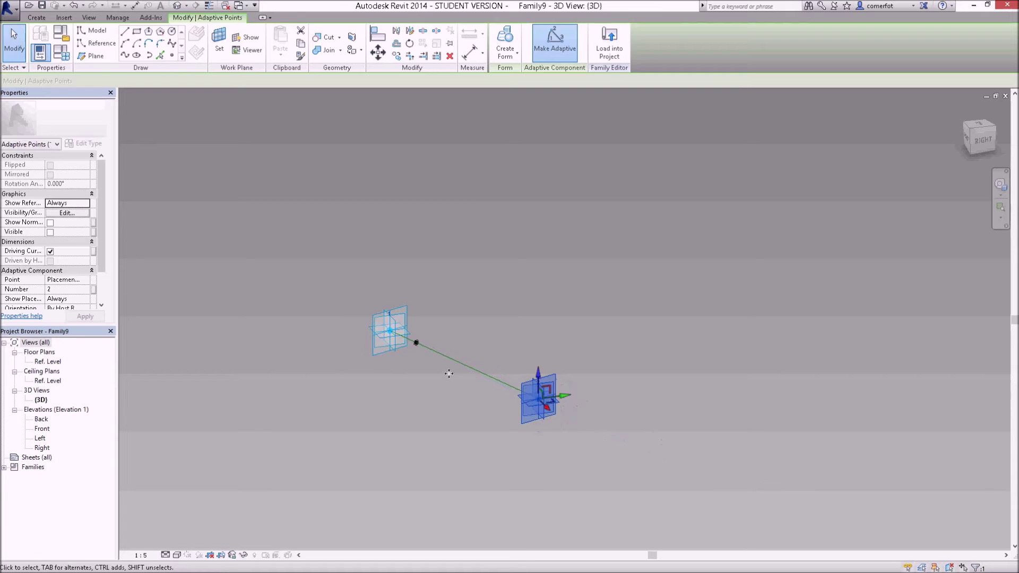
{"action": "key", "text": "Escape"}
- Try to create a form from the reference line alone, and undo it
{"action": "scroll", "coordinate": [393, 351], "scroll_direction": "up", "scroll_amount": 5}
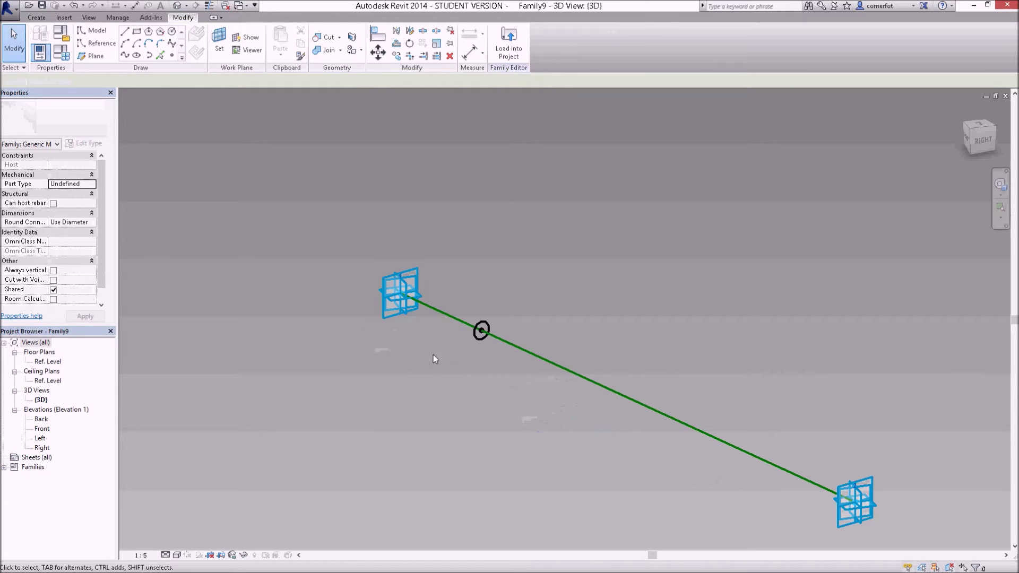
{"action": "left_click", "coordinate": [512, 346]}
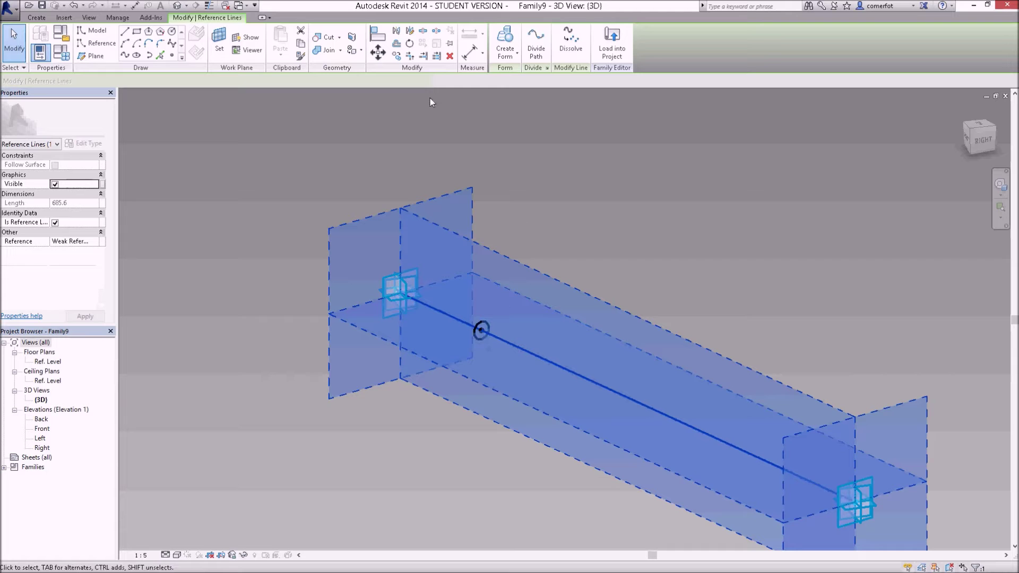
{"action": "left_click", "coordinate": [506, 43]}
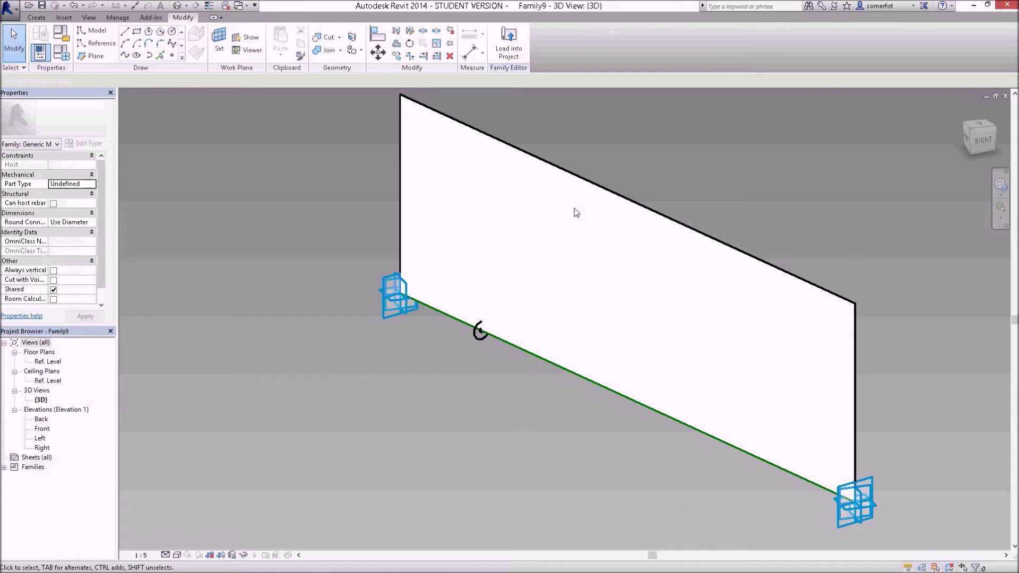
{"action": "key", "text": "ctrl+z"}
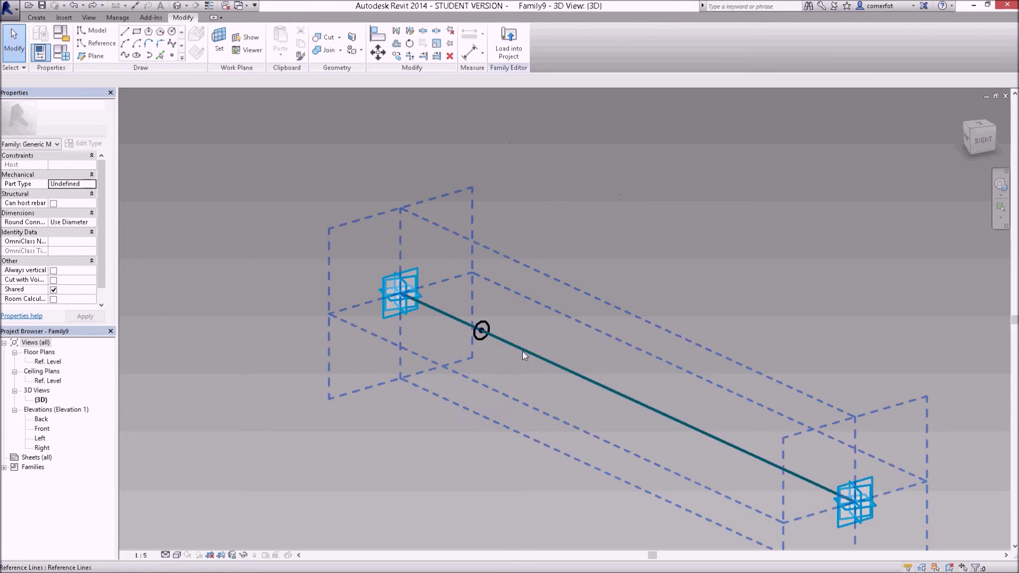
- Create a solid form from the circle and the reference line together, running between the two adaptive points
{"action": "left_click", "coordinate": [522, 351]}
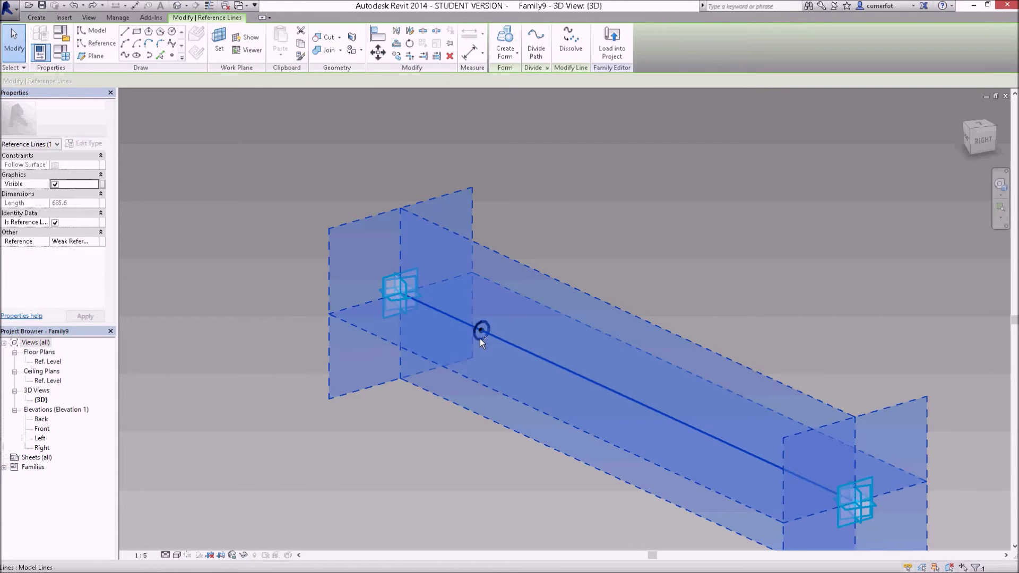
{"action": "left_click", "coordinate": [479, 333], "text": "ctrl"}
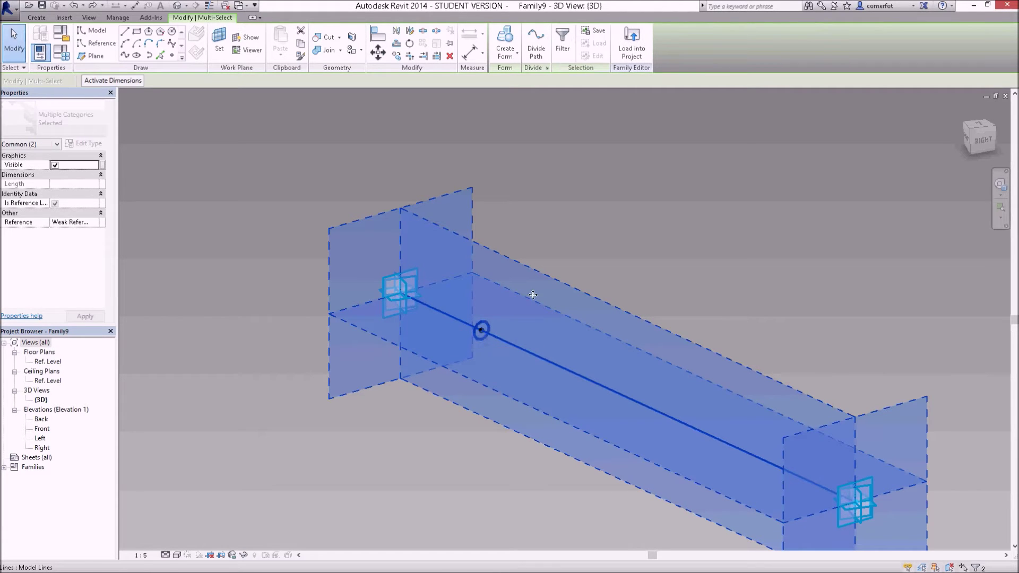
{"action": "left_click", "coordinate": [509, 36]}
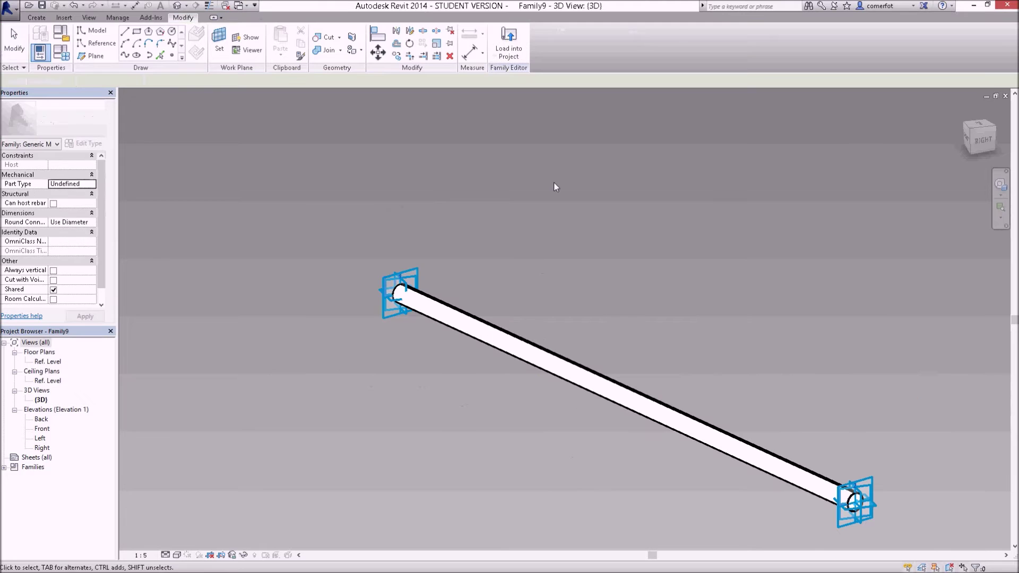
{"action": "scroll", "coordinate": [606, 274], "scroll_direction": "down", "scroll_amount": 3}
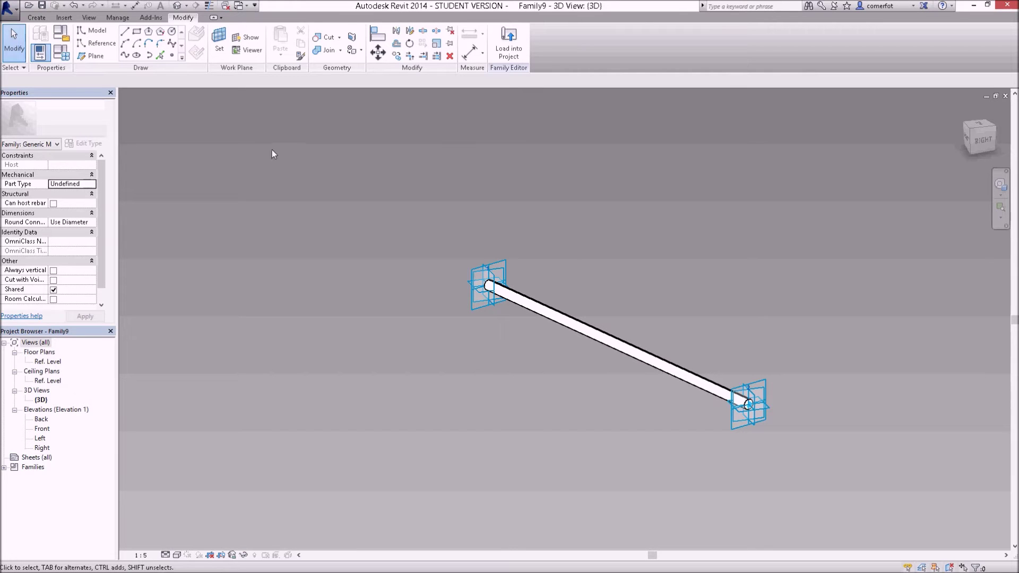
- Abandon adding a new family type and undo the solid form made along the reference line
{"action": "left_click", "coordinate": [62, 53]}
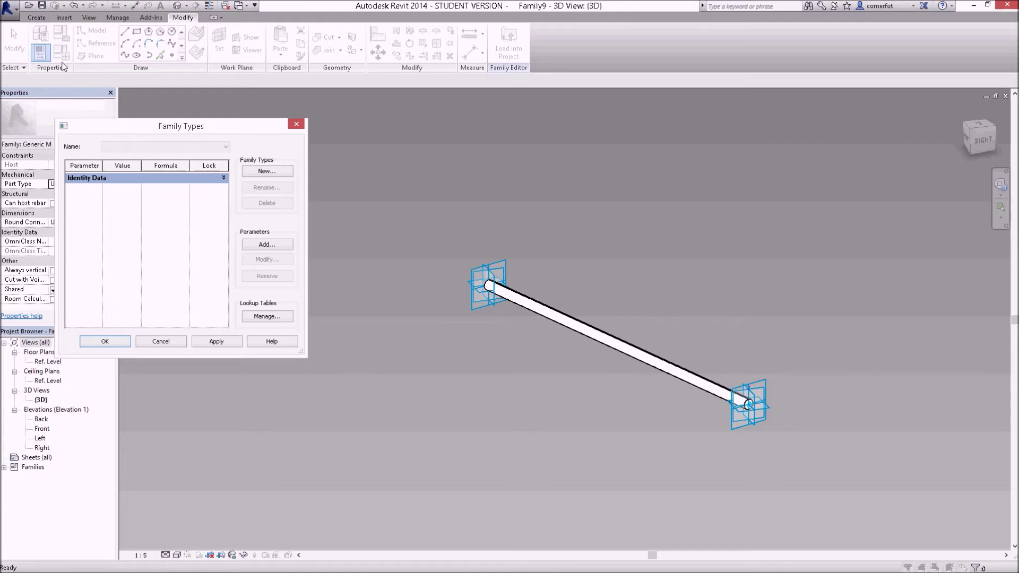
{"action": "left_click", "coordinate": [260, 172]}
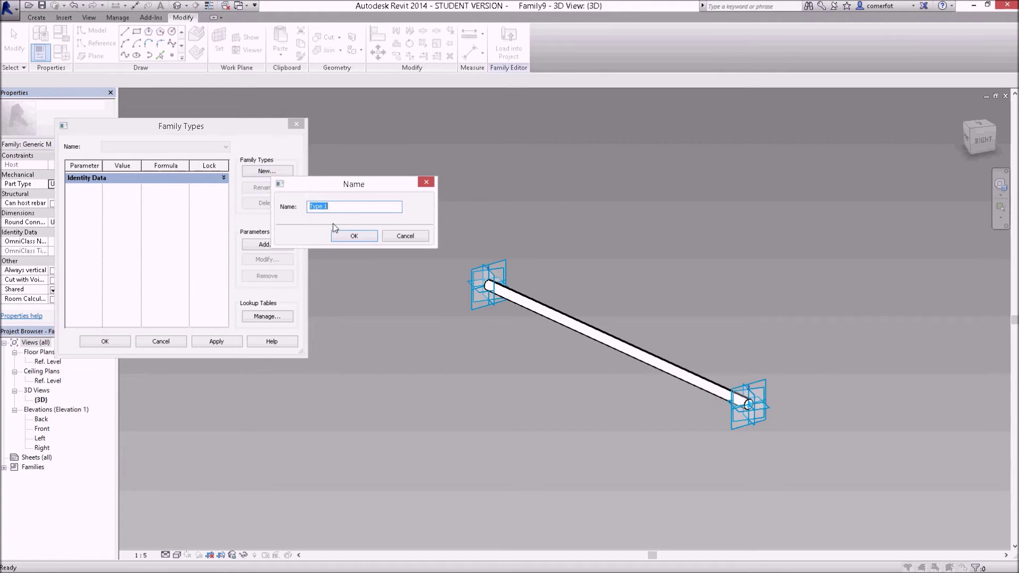
{"action": "left_click", "coordinate": [405, 235]}
{"action": "left_click", "coordinate": [160, 342]}
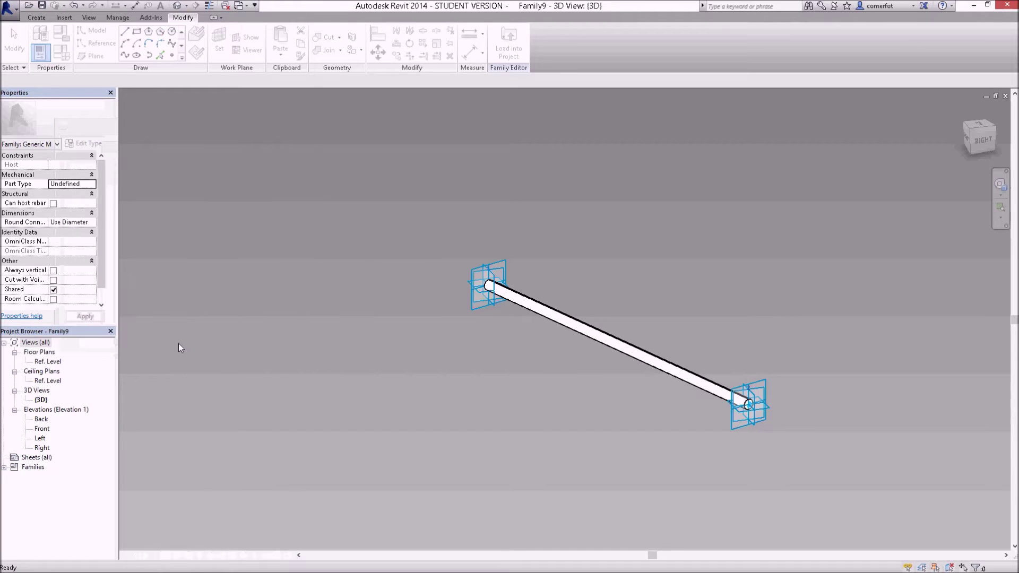
{"action": "key", "text": "ctrl+z"}
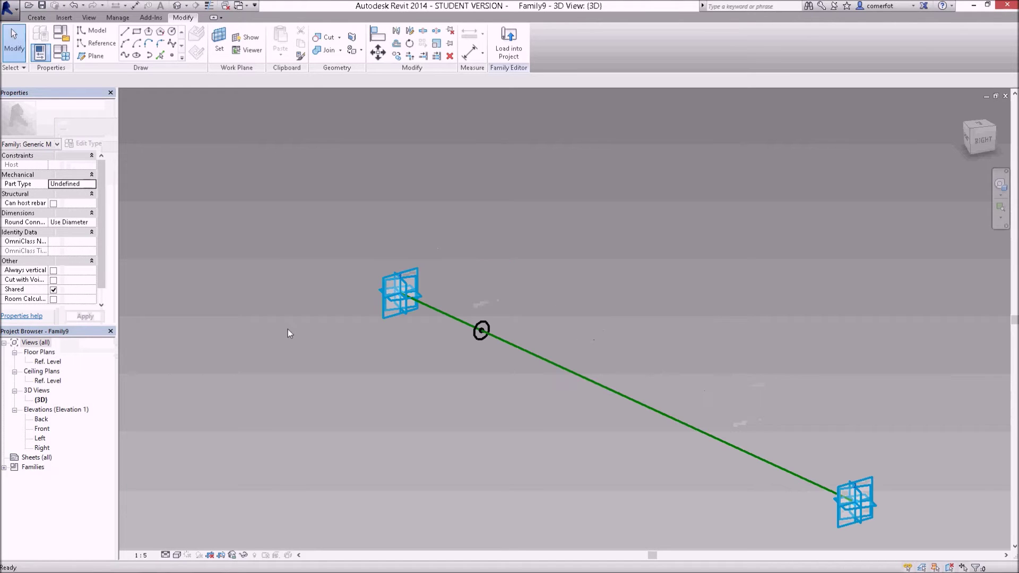
- Add a diameter dimension to the circle around the hosted reference point
{"action": "scroll", "coordinate": [483, 336], "scroll_direction": "up", "scroll_amount": 4}
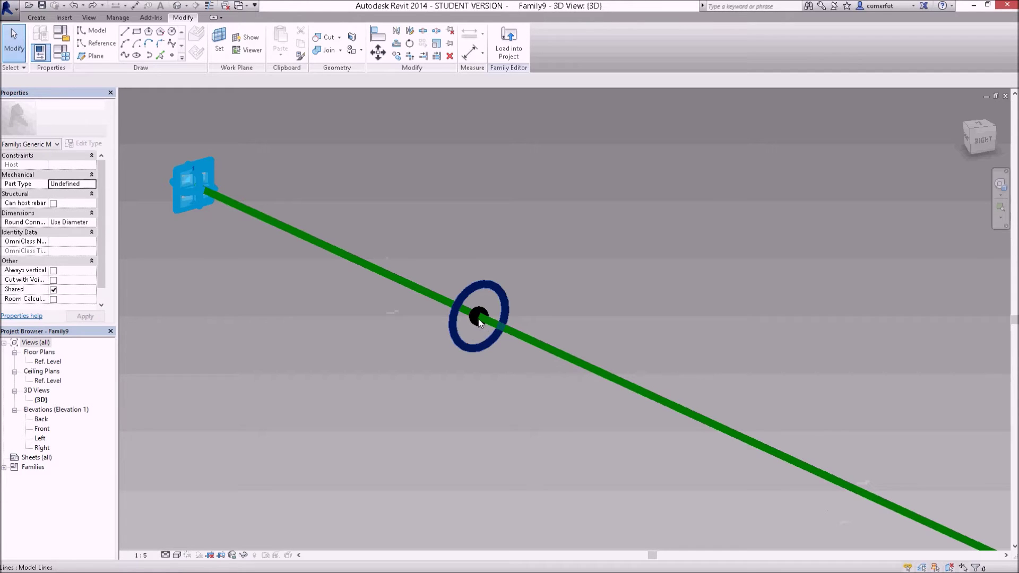
{"action": "left_click", "coordinate": [478, 322]}
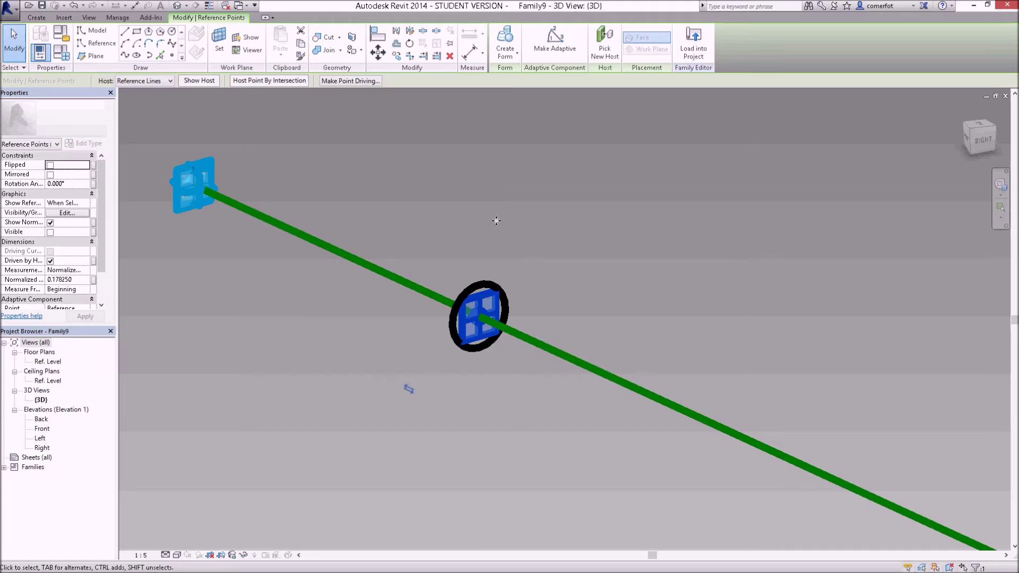
{"action": "key", "text": "d"}
{"action": "key", "text": "i"}
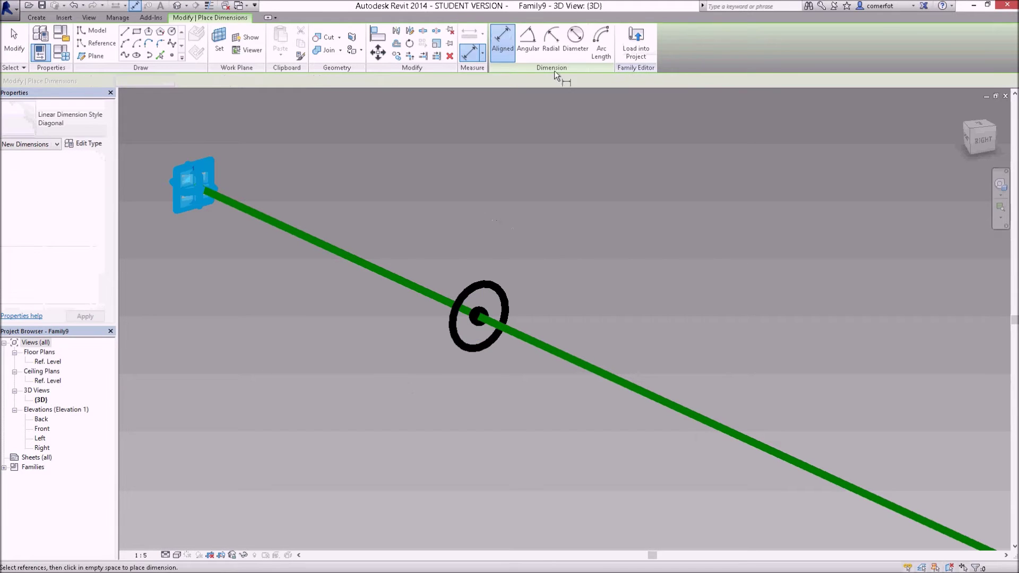
{"action": "left_click", "coordinate": [574, 36]}
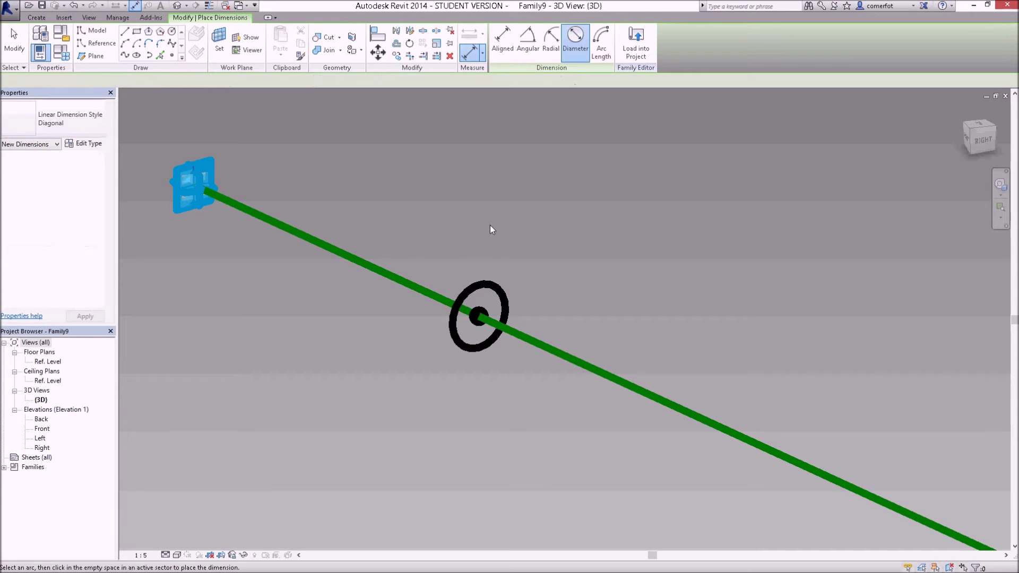
{"action": "left_click", "coordinate": [492, 284]}
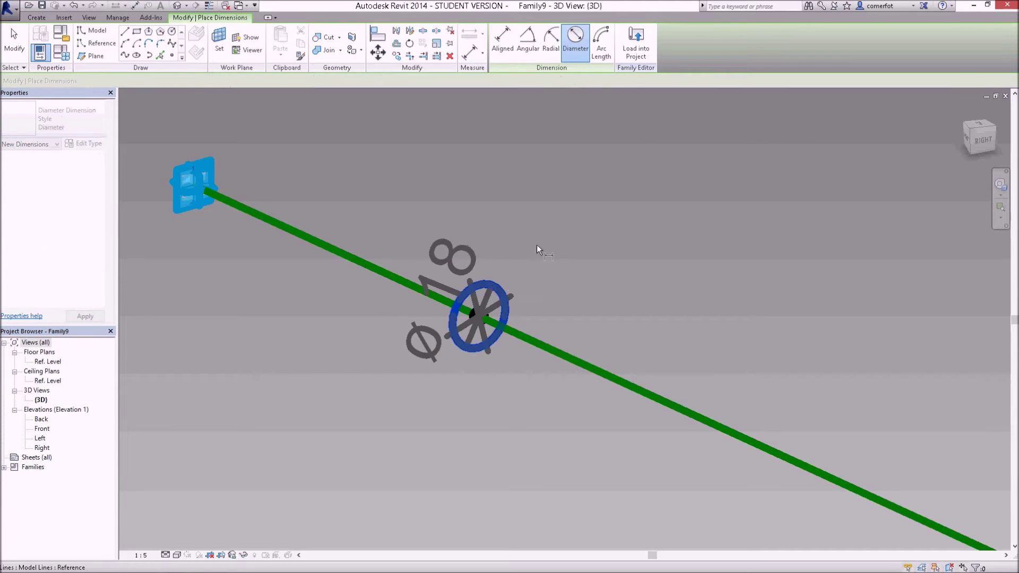
{"action": "left_click", "coordinate": [572, 244]}
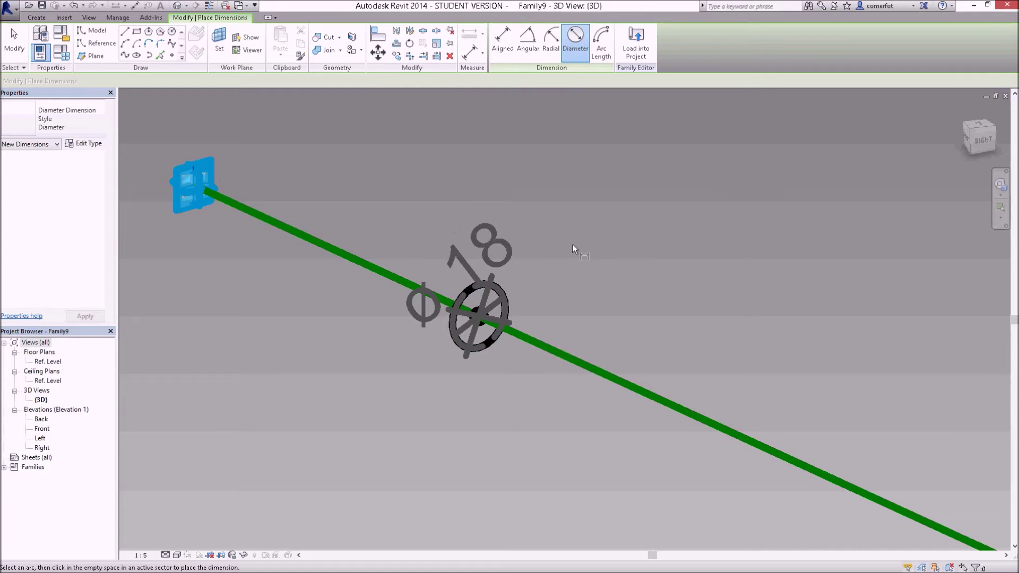
{"action": "key", "text": "Escape"}
{"action": "key", "text": "Escape"}
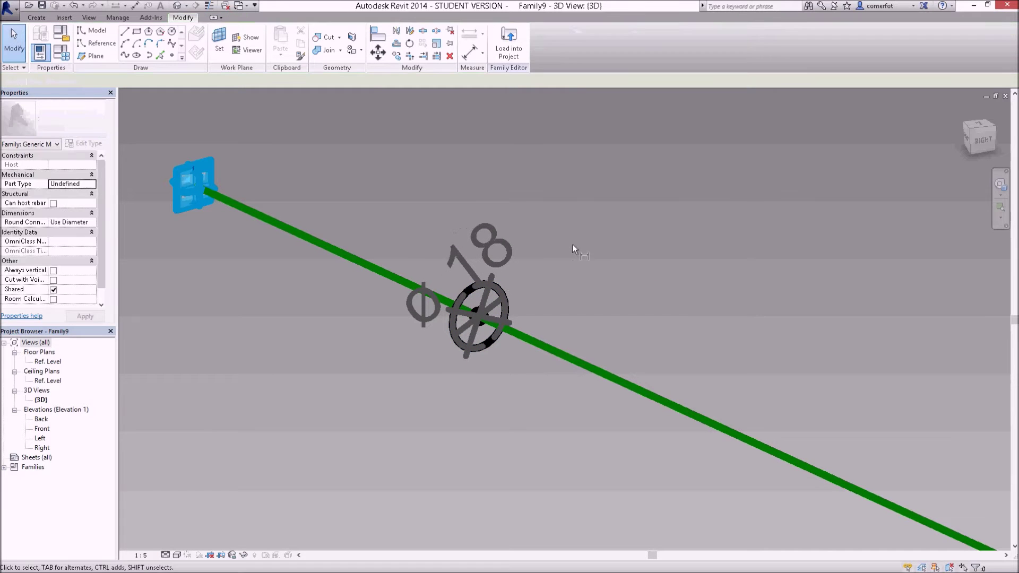
- Label the circle's diameter dimension with a new family type parameter named DIAMETER, grouped under Dimensions
{"action": "left_click", "coordinate": [488, 304]}
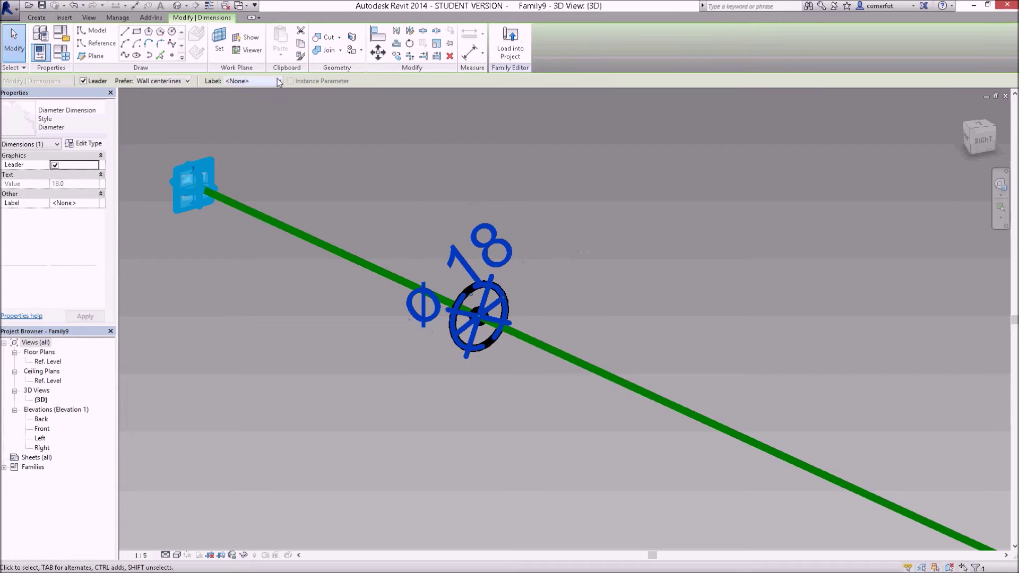
{"action": "left_click", "coordinate": [278, 81]}
{"action": "left_click", "coordinate": [278, 81]}
{"action": "left_click", "coordinate": [278, 81]}
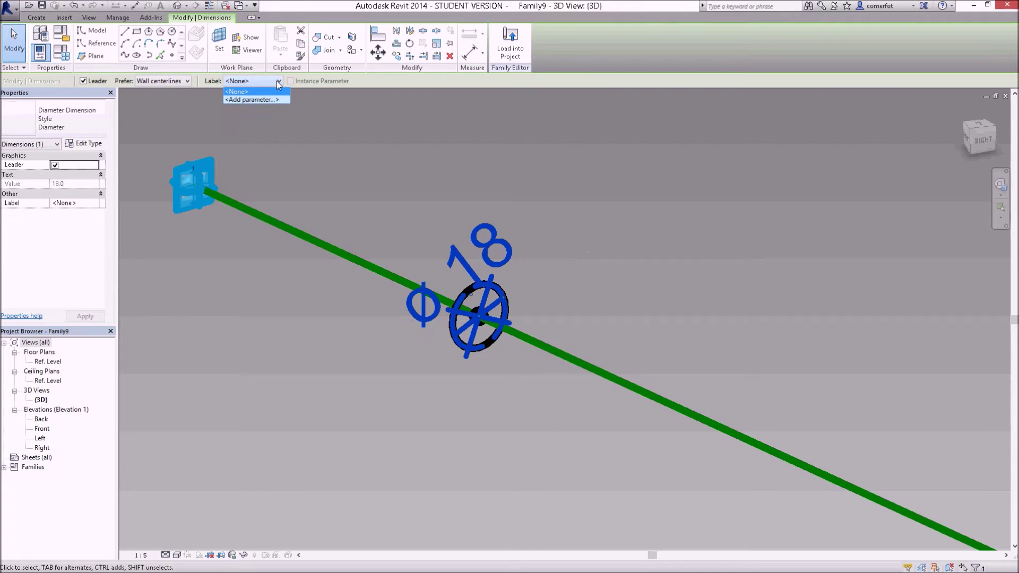
{"action": "left_click", "coordinate": [271, 100]}
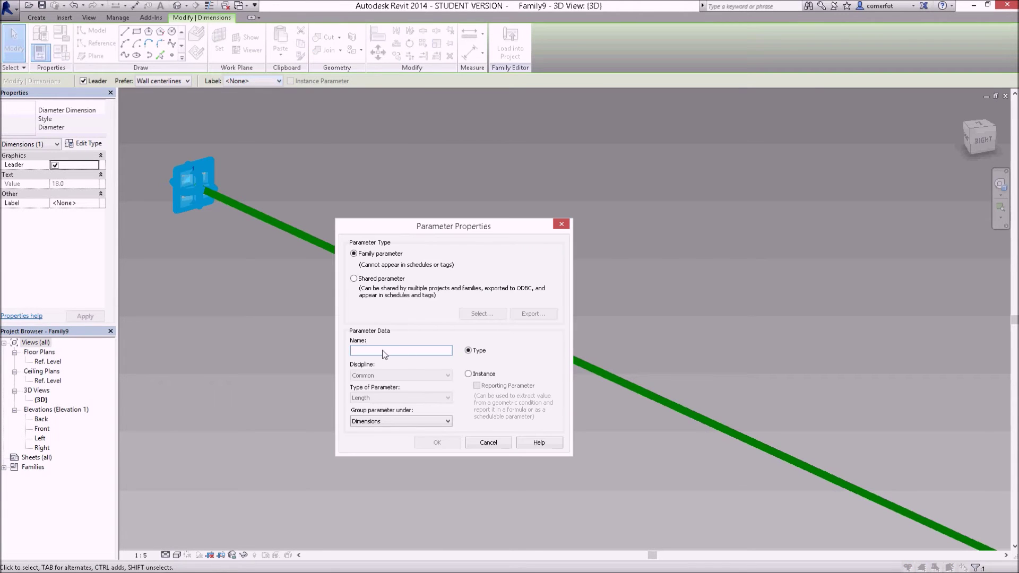
{"action": "type", "text": "DIAMETER"}
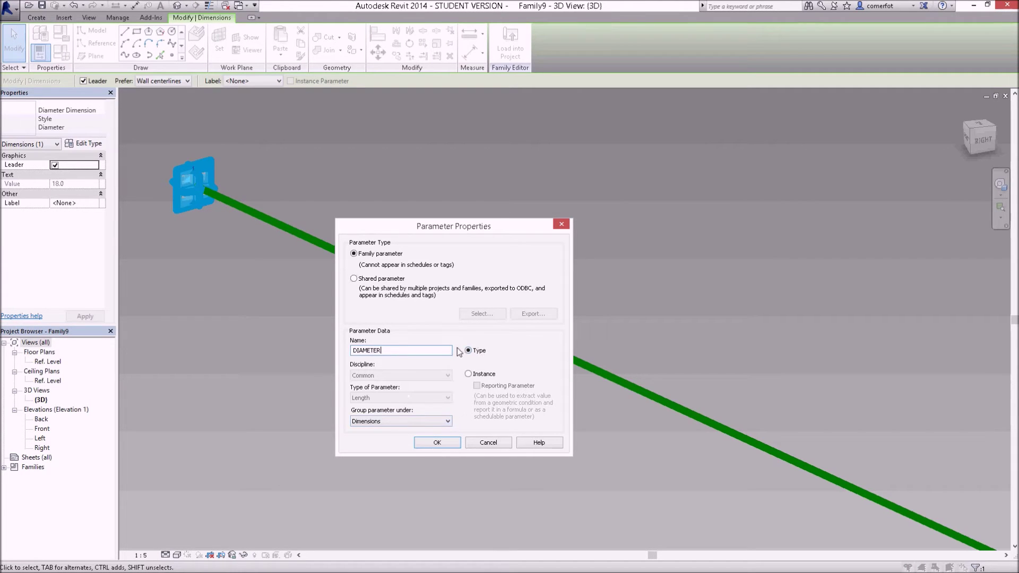
{"action": "left_click", "coordinate": [436, 442]}
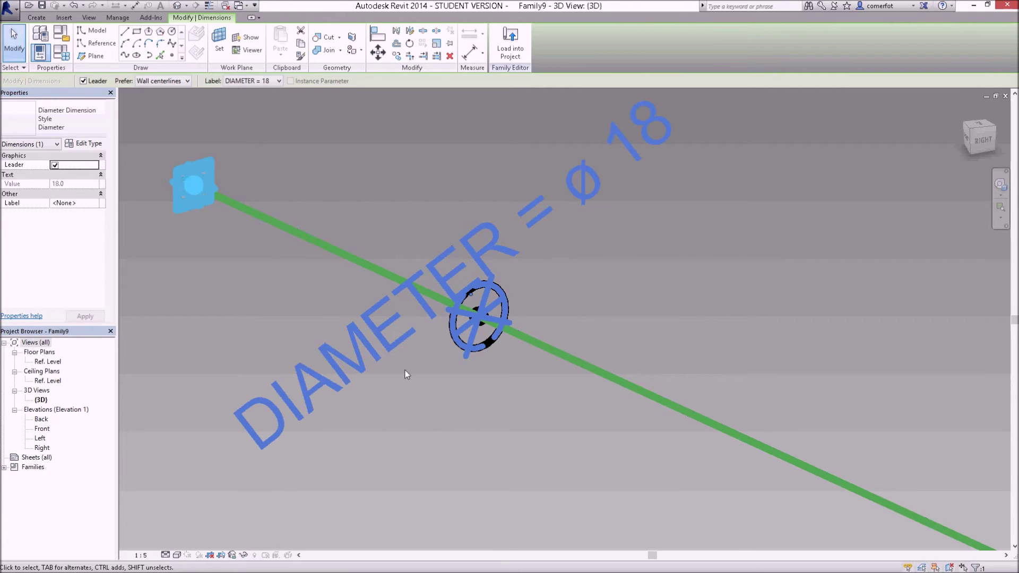
{"action": "left_click", "coordinate": [419, 407]}
- Add a new family type named 18 to the family
{"action": "scroll", "coordinate": [419, 406], "scroll_direction": "up", "scroll_amount": 2}
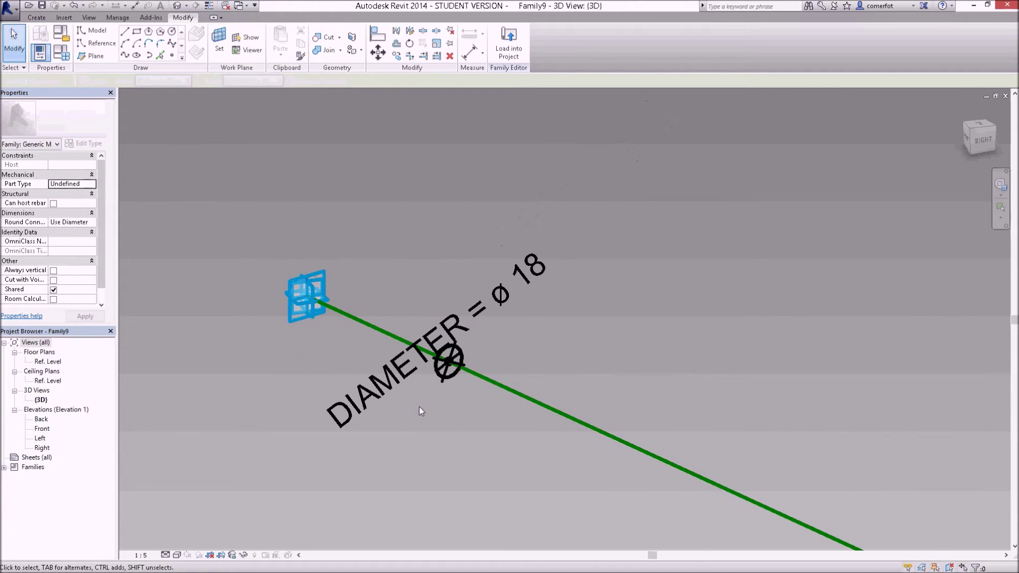
{"action": "scroll", "coordinate": [420, 406], "scroll_direction": "down", "scroll_amount": 1}
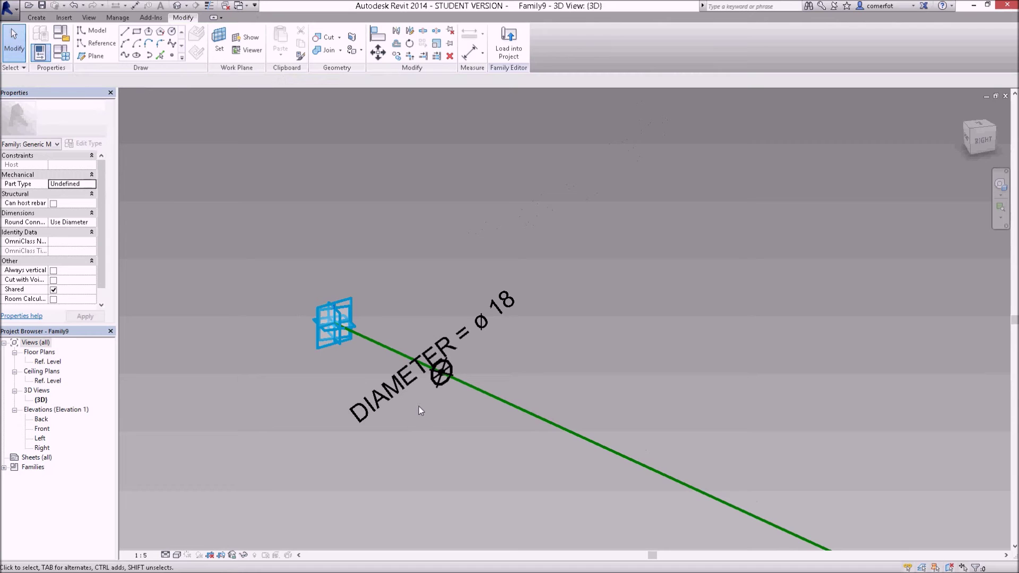
{"action": "left_click", "coordinate": [62, 57]}
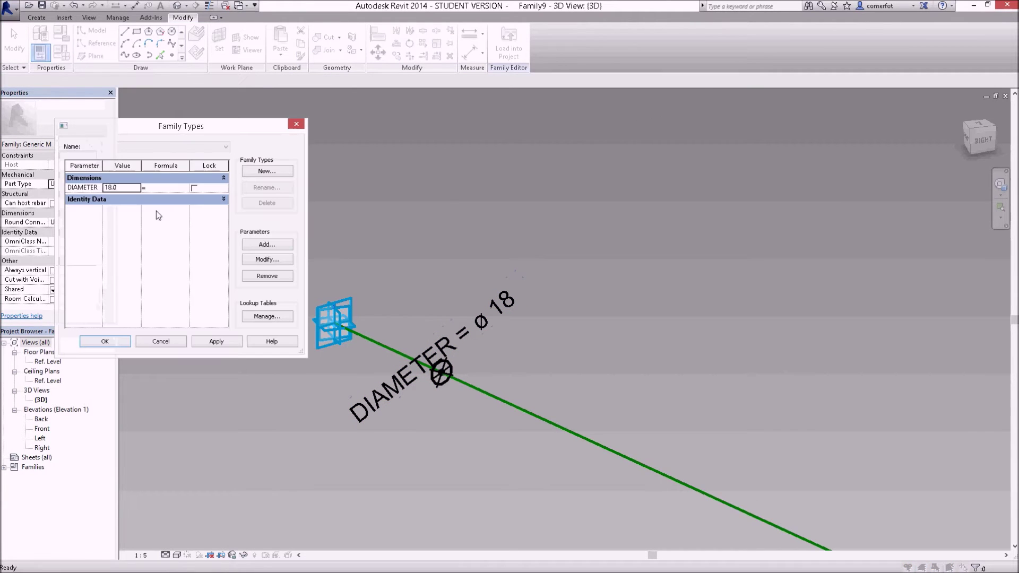
{"action": "left_click", "coordinate": [265, 171]}
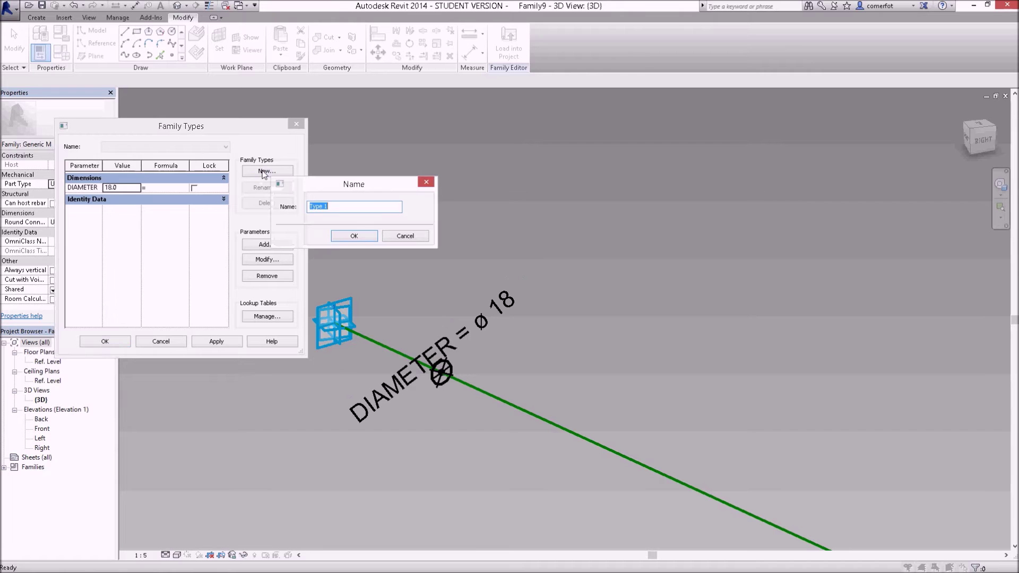
{"action": "type", "text": "18"}
{"action": "left_click", "coordinate": [352, 237]}
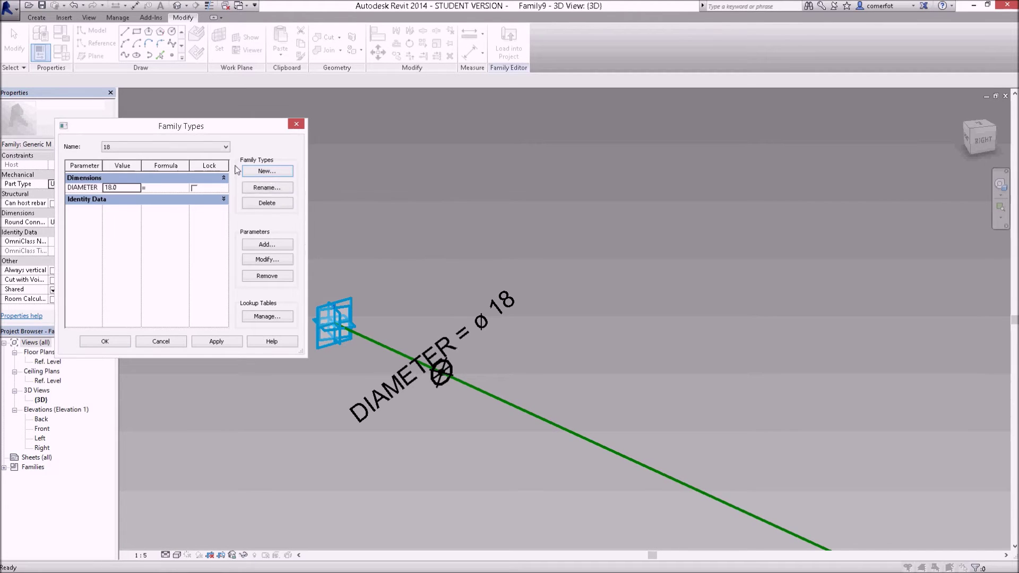
- Add a second family type named 25, set its DIAMETER to 25 and apply it
{"action": "left_click", "coordinate": [274, 172]}
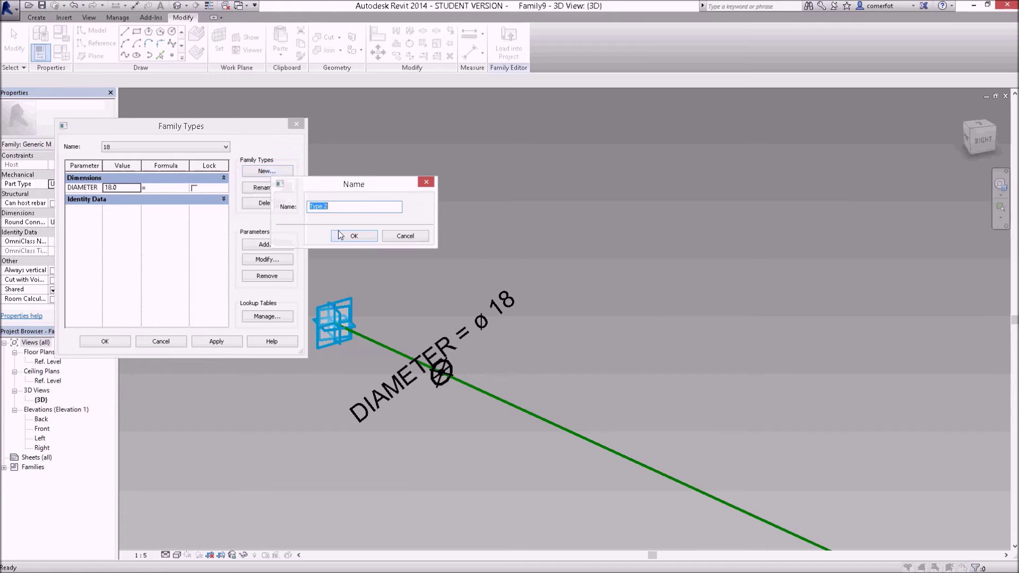
{"action": "type", "text": "25"}
{"action": "left_click", "coordinate": [341, 237]}
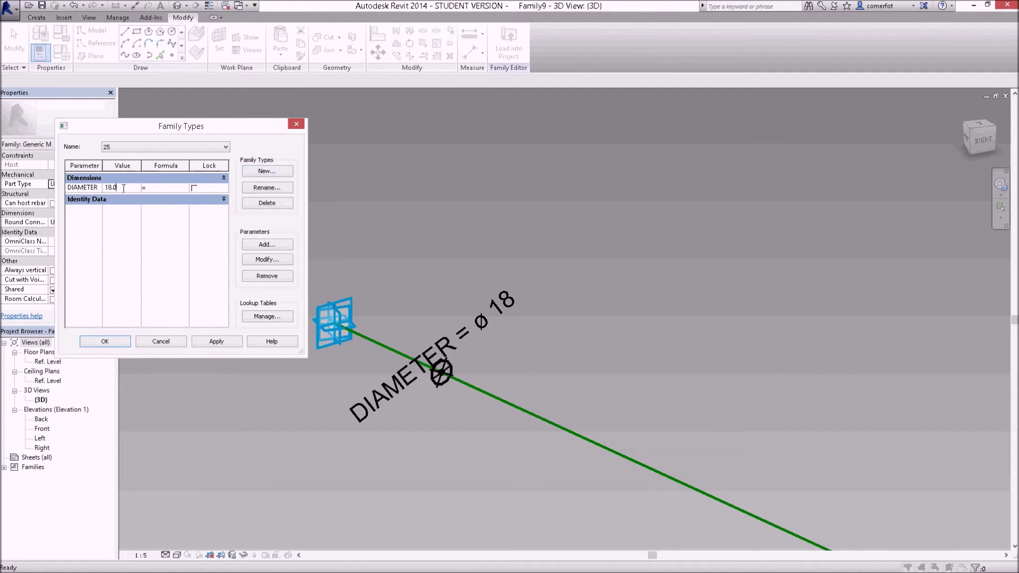
{"action": "left_click_drag", "start_coordinate": [119, 188], "coordinate": [102, 187]}
{"action": "type", "text": "25"}
{"action": "left_click", "coordinate": [215, 342]}
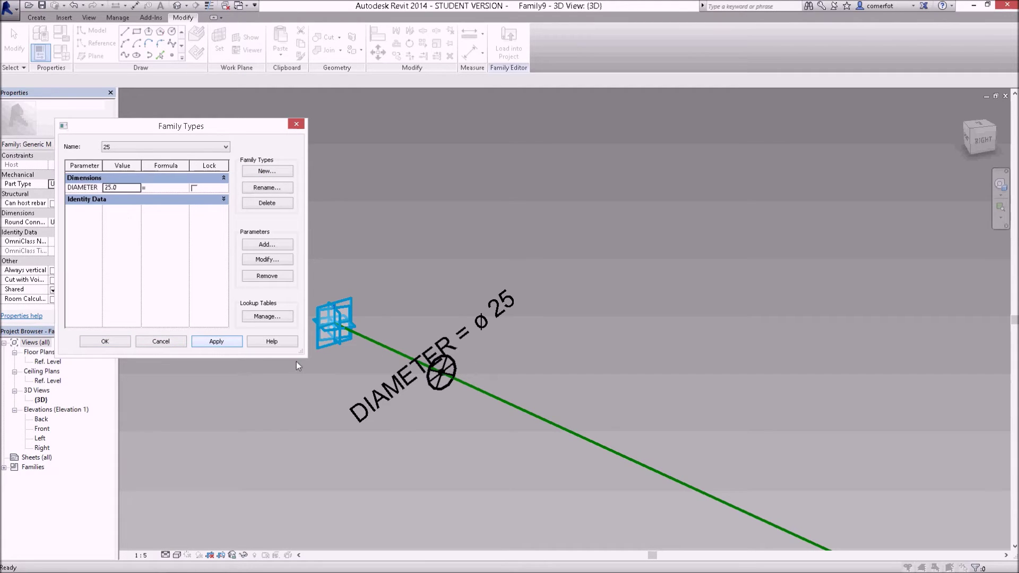
- Make type 18 the current family type, apply it and finish editing the family types
{"action": "left_click", "coordinate": [115, 146]}
{"action": "left_click", "coordinate": [116, 157]}
{"action": "left_click", "coordinate": [217, 341]}
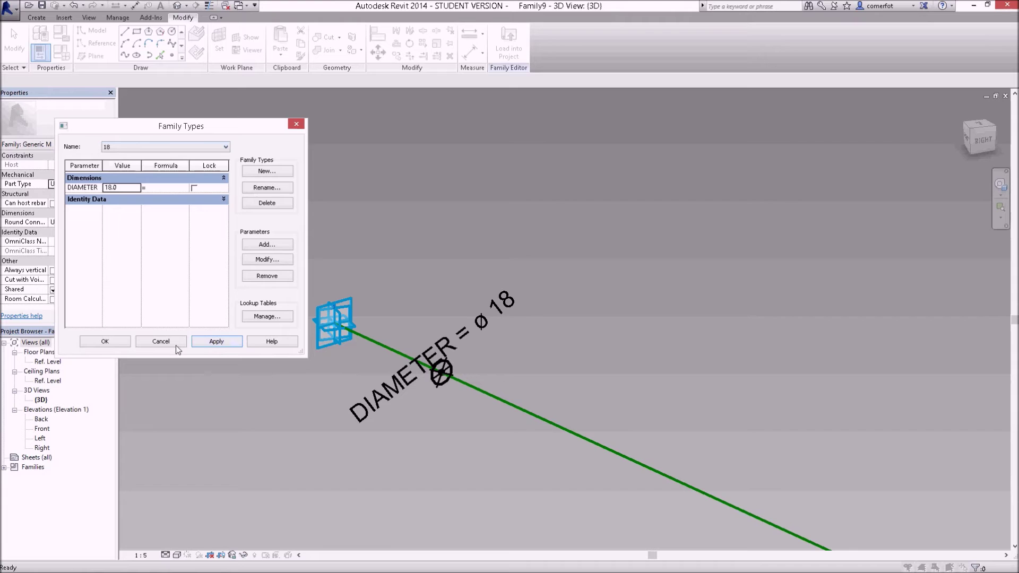
{"action": "left_click", "coordinate": [109, 341]}
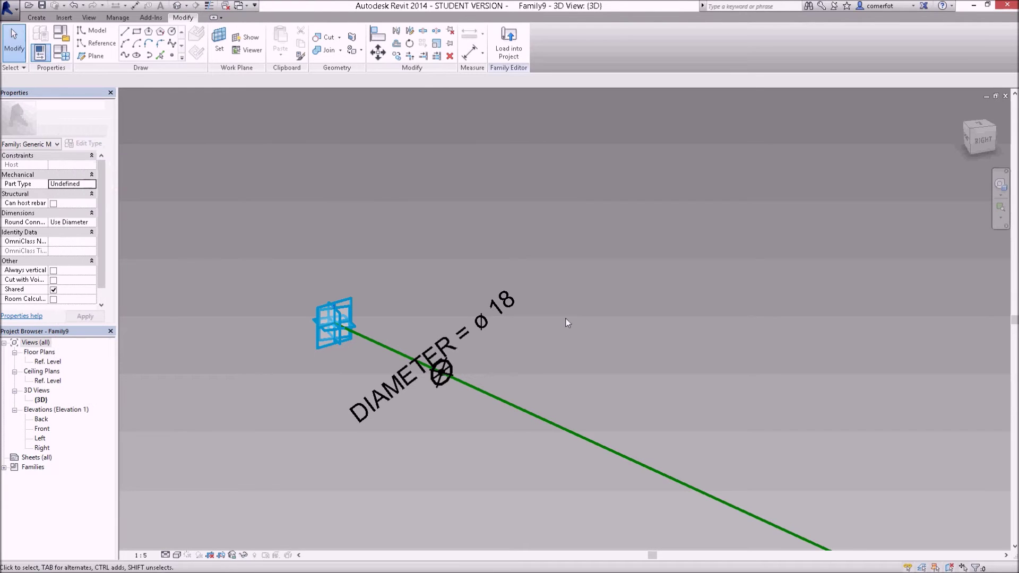
- Create a solid form from the dimensioned circle and the reference line, running between the two adaptive points
{"action": "scroll", "coordinate": [566, 318], "scroll_direction": "down", "scroll_amount": 2}
{"action": "scroll", "coordinate": [565, 319], "scroll_direction": "down", "scroll_amount": 1}
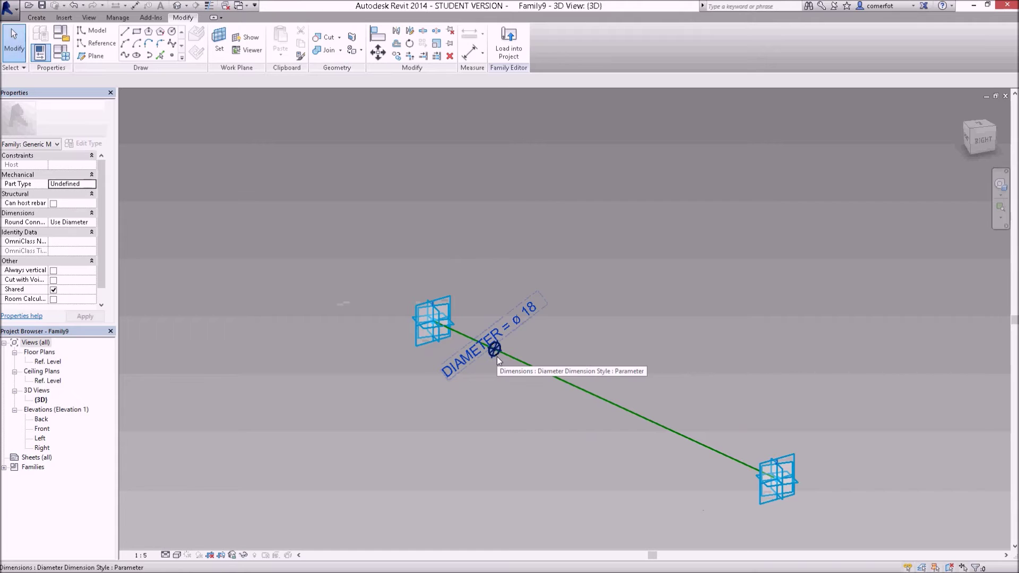
{"action": "key", "text": "Tab"}
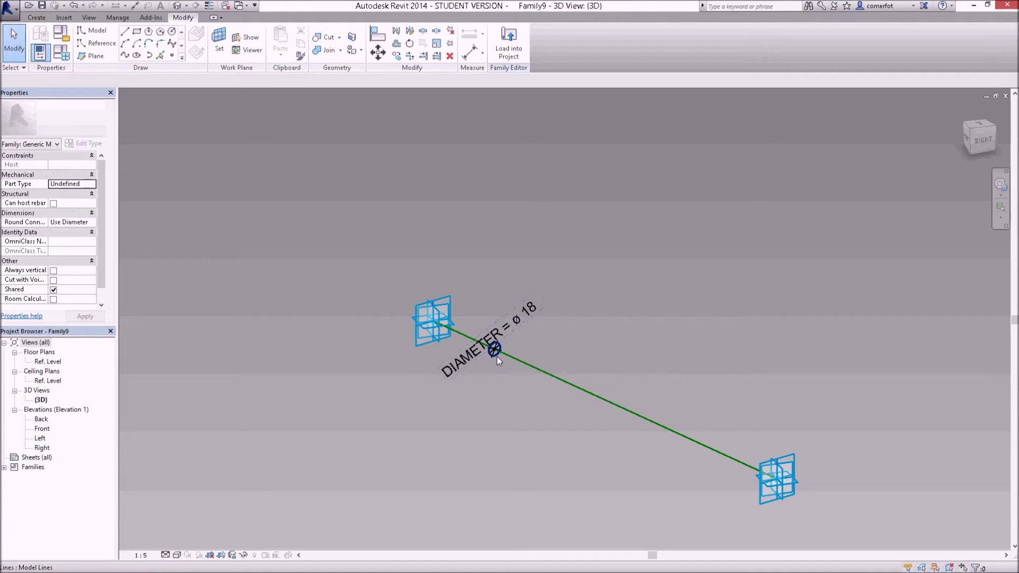
{"action": "left_click", "coordinate": [497, 358]}
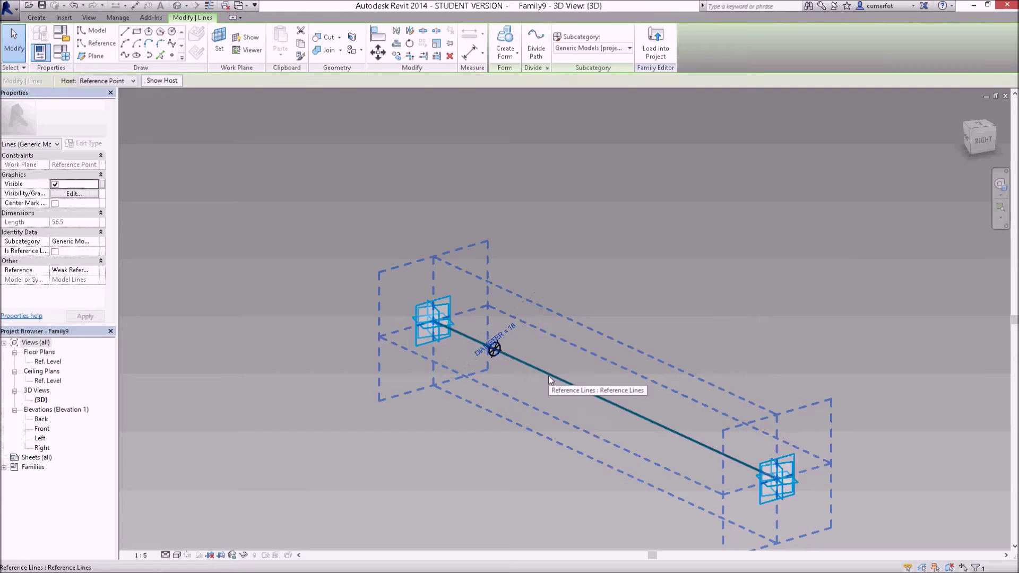
{"action": "left_click", "coordinate": [549, 376], "text": "ctrl"}
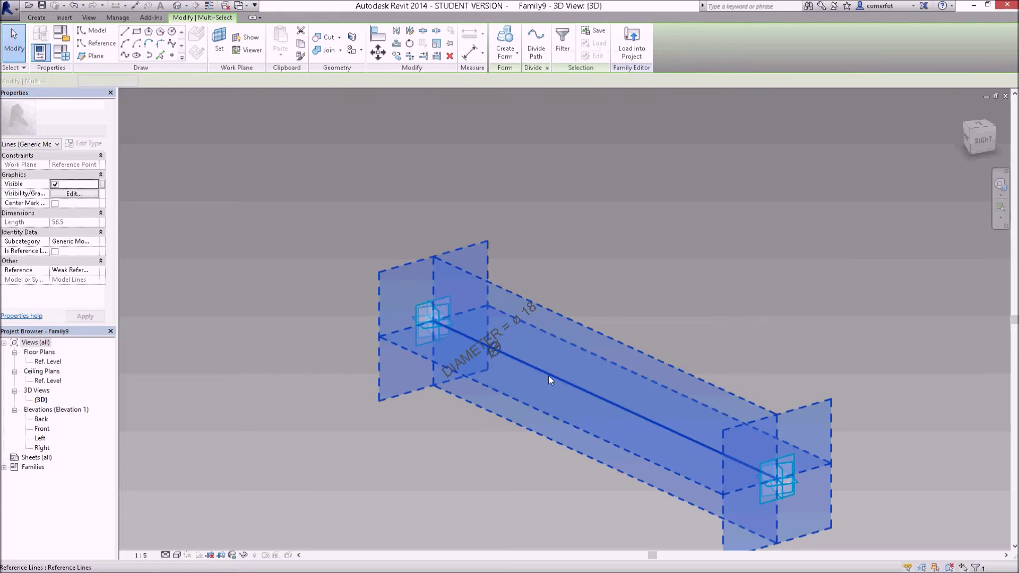
{"action": "left_click", "coordinate": [504, 39]}
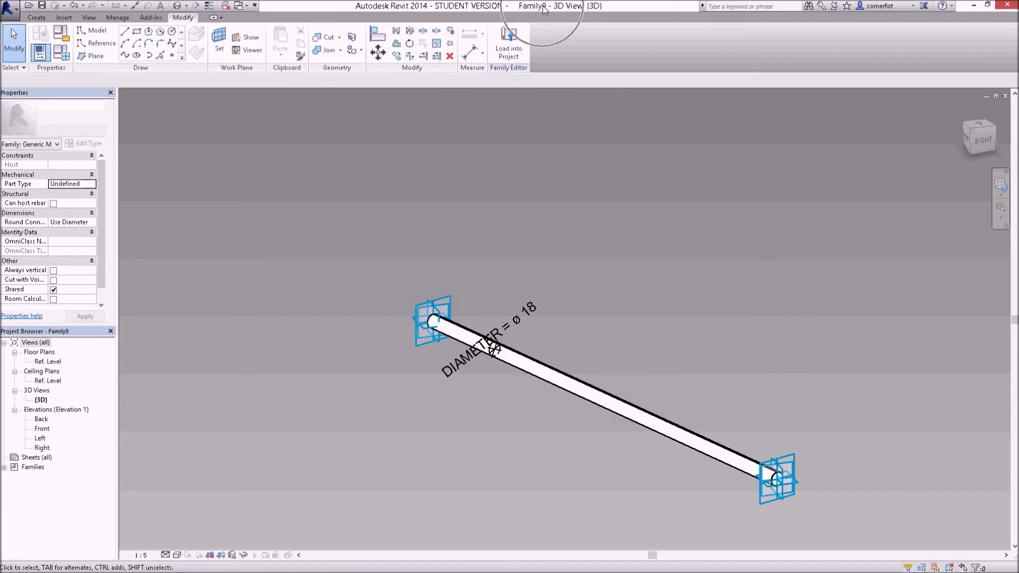
- Load the family into the PATTERN AND ADAPTIVE TUTORIAL project and leave component placement without placing an instance
{"action": "left_click", "coordinate": [509, 38]}
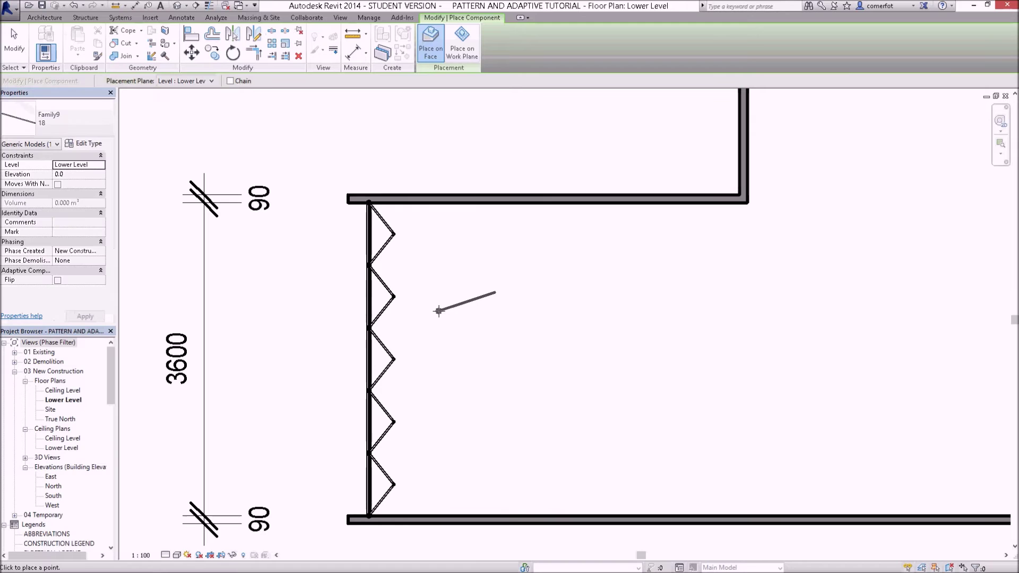
{"action": "key", "text": "Escape"}
{"action": "key", "text": "Escape"}
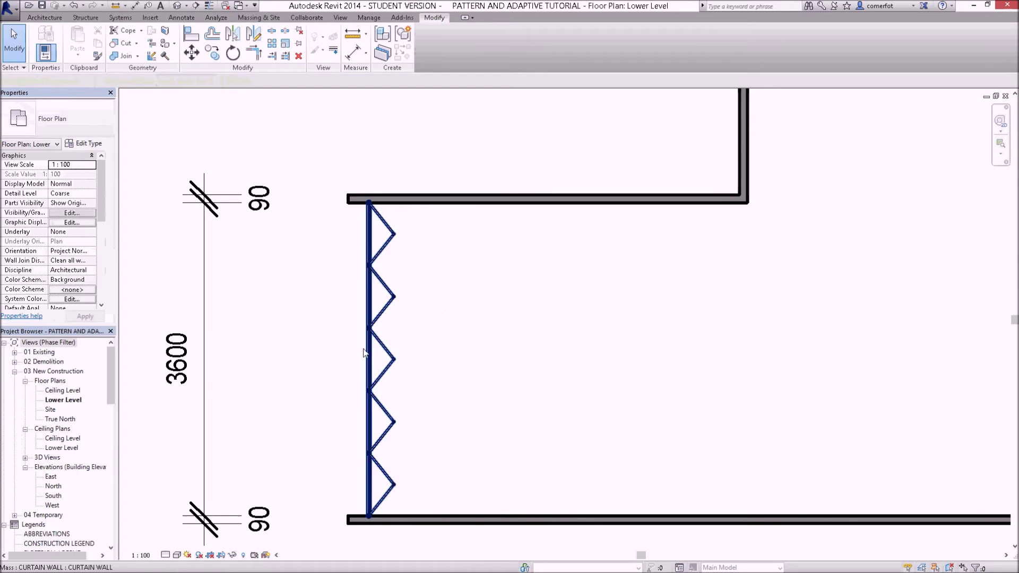
- Delete the Family7 generic model family from the project
{"action": "left_click_drag", "start_coordinate": [110, 379], "coordinate": [113, 415]}
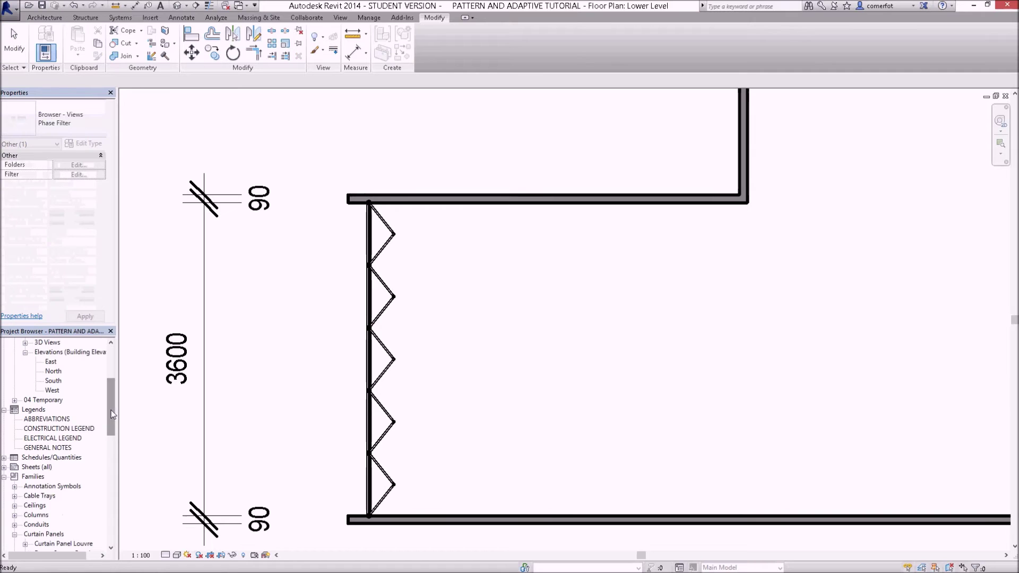
{"action": "scroll", "coordinate": [112, 549], "scroll_direction": "down", "scroll_amount": 3}
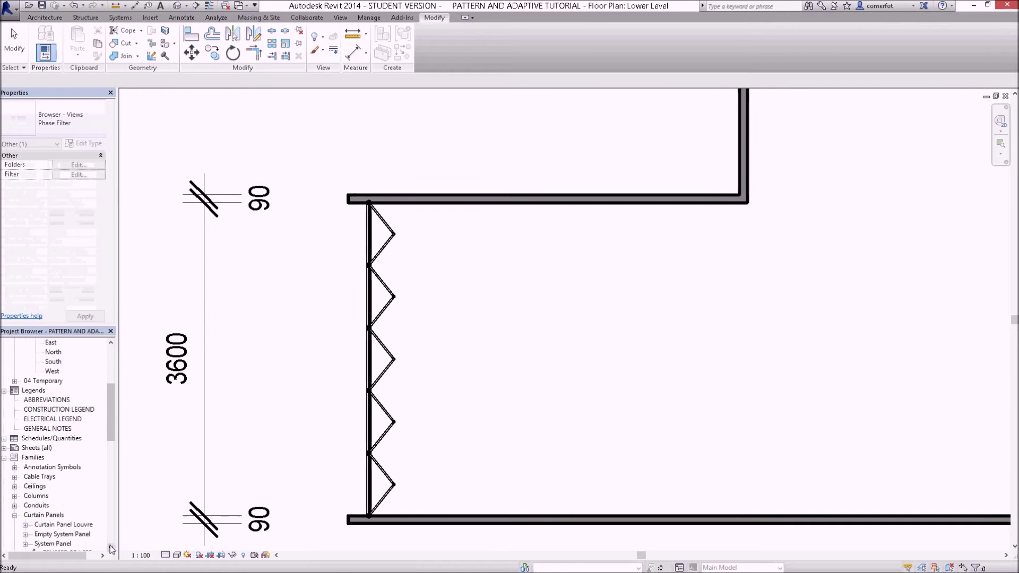
{"action": "scroll", "coordinate": [112, 549], "scroll_direction": "down", "scroll_amount": 3}
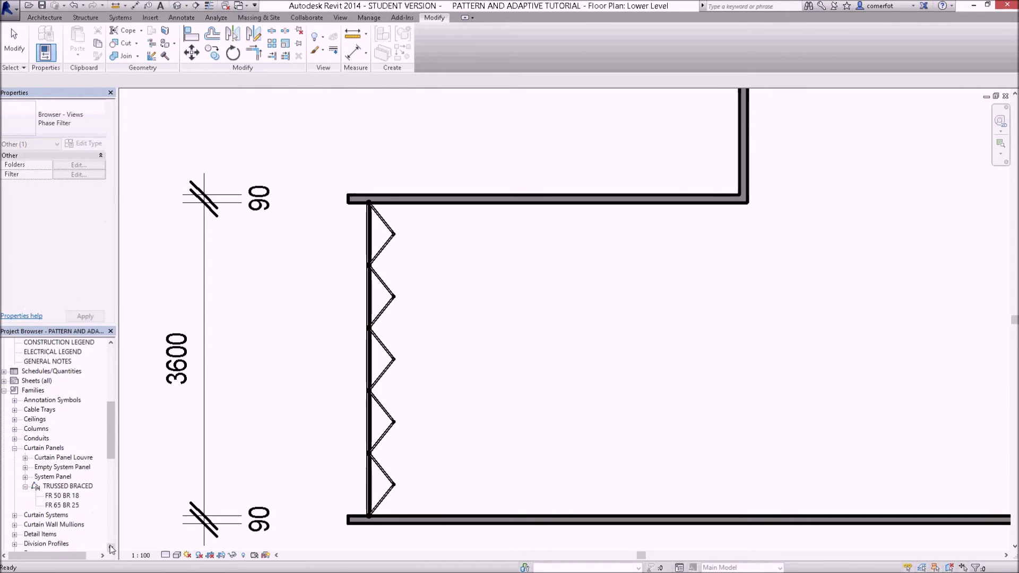
{"action": "scroll", "coordinate": [112, 549], "scroll_direction": "down", "scroll_amount": 4}
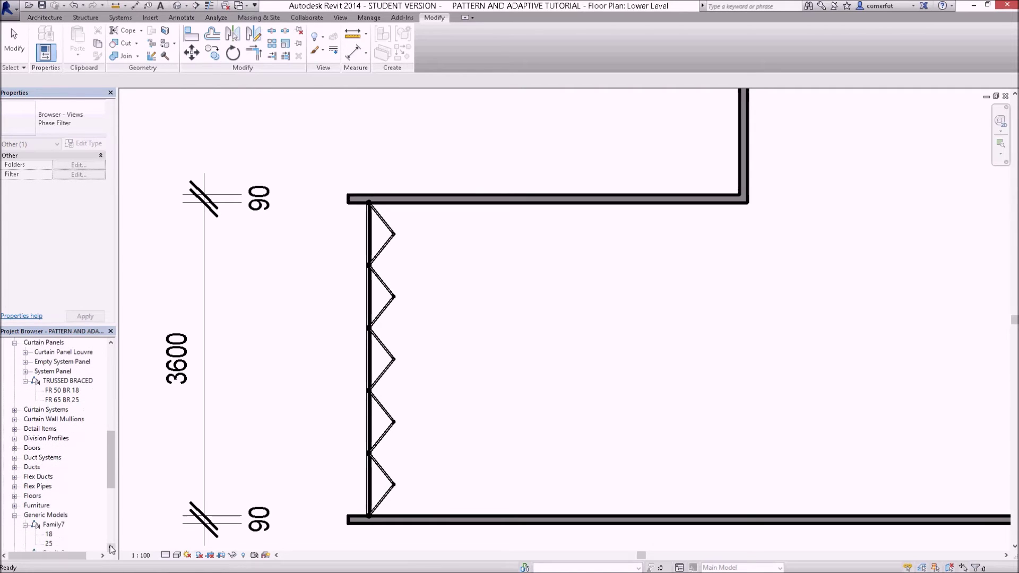
{"action": "left_click", "coordinate": [110, 548]}
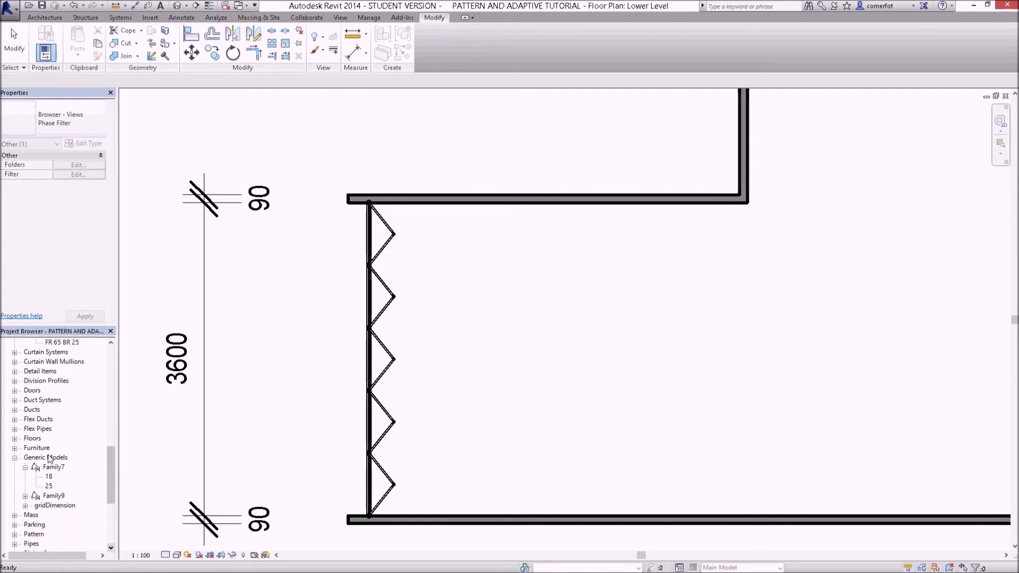
{"action": "left_click", "coordinate": [54, 467]}
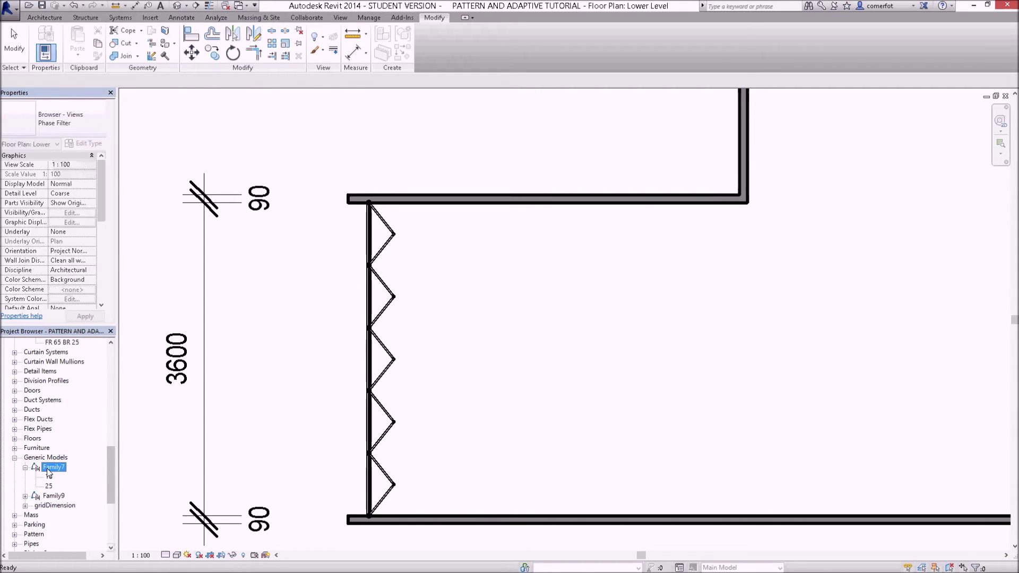
{"action": "right_click", "coordinate": [51, 468]}
{"action": "left_click", "coordinate": [73, 491]}
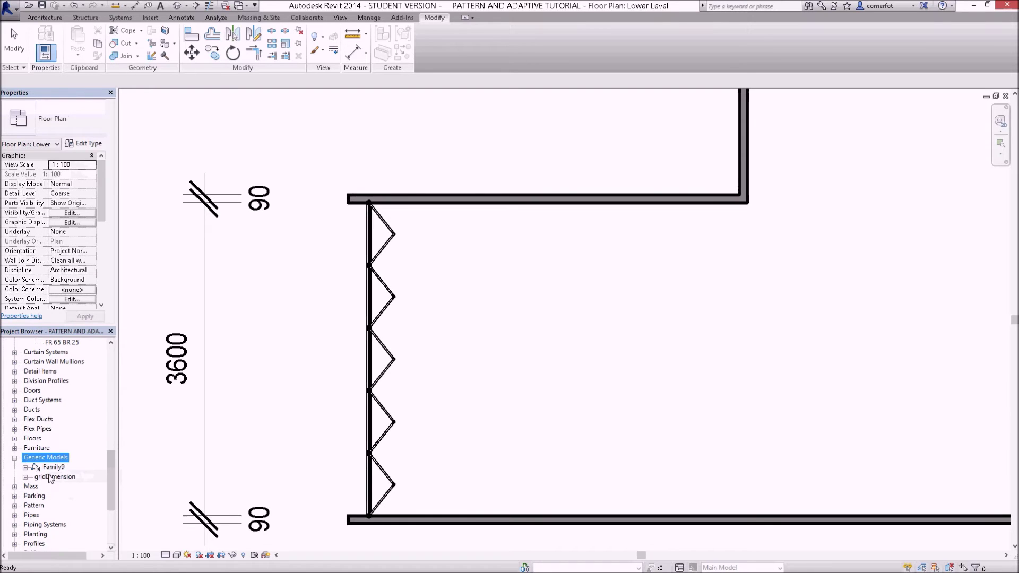
- Check the 18 and 25 types of the Family9 generic model family and rename the family as BRACE
{"action": "left_click", "coordinate": [26, 468]}
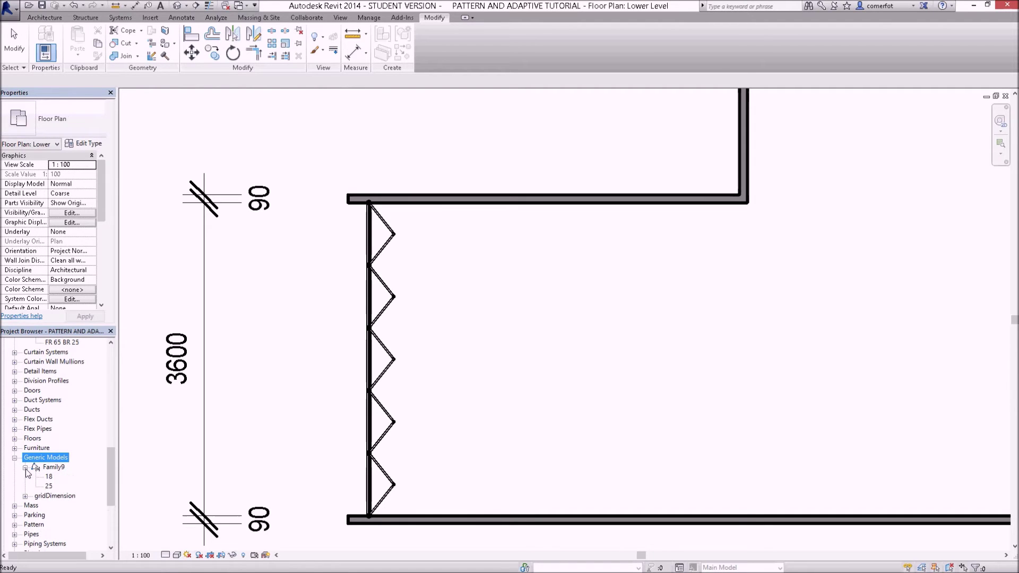
{"action": "left_click", "coordinate": [55, 468]}
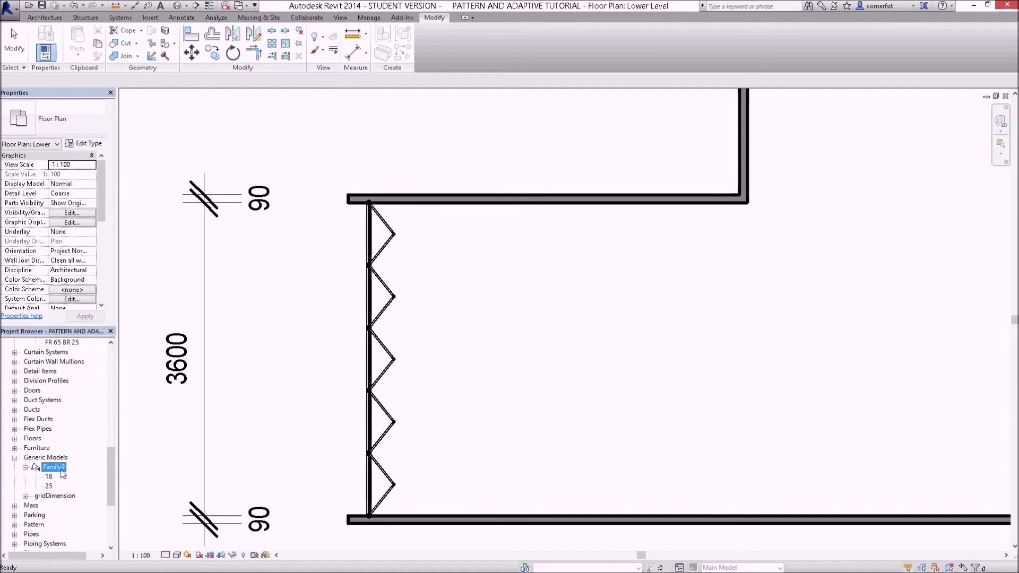
{"action": "left_click", "coordinate": [48, 477]}
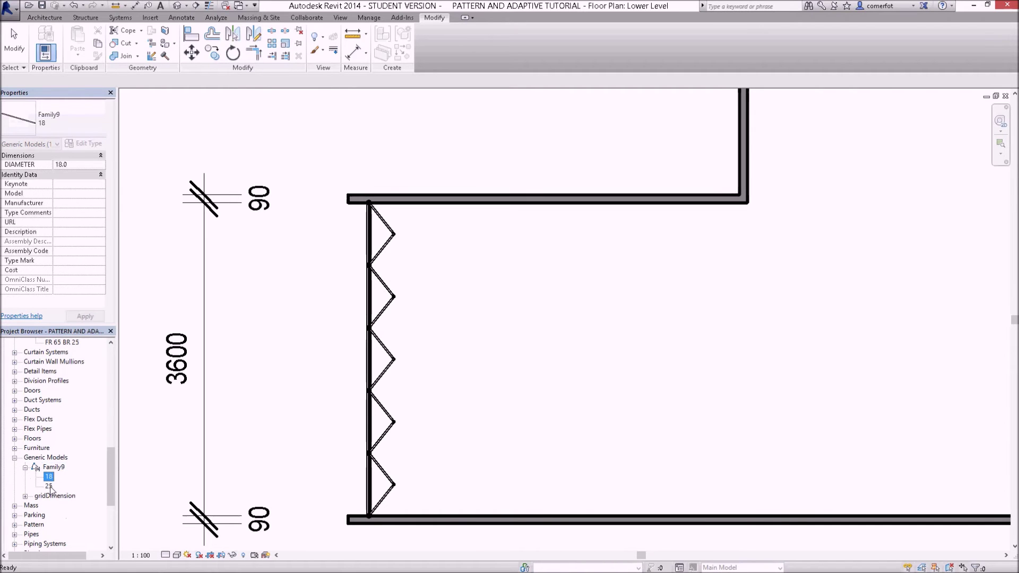
{"action": "left_click", "coordinate": [49, 486]}
{"action": "left_click", "coordinate": [53, 468]}
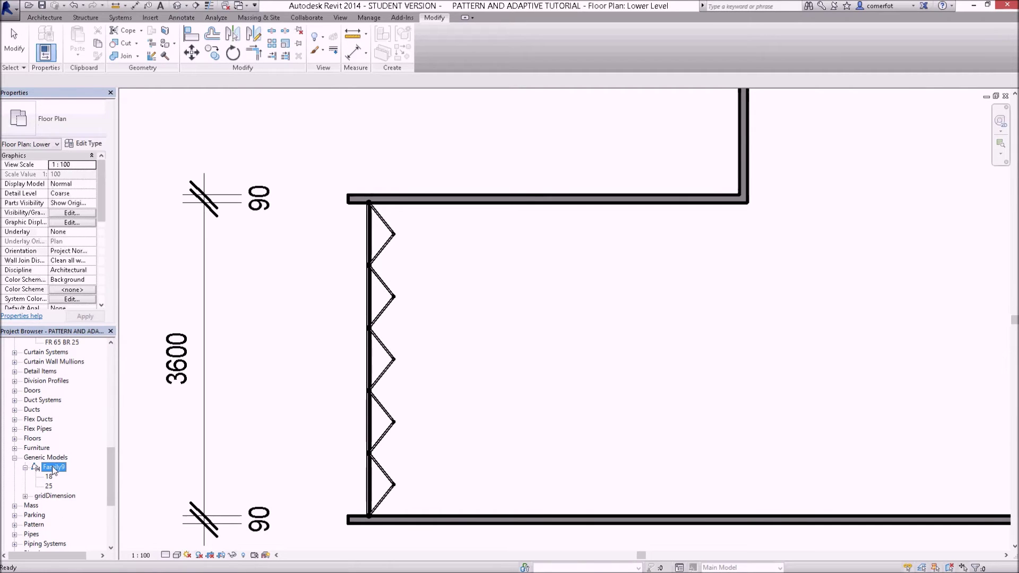
{"action": "right_click", "coordinate": [53, 469]}
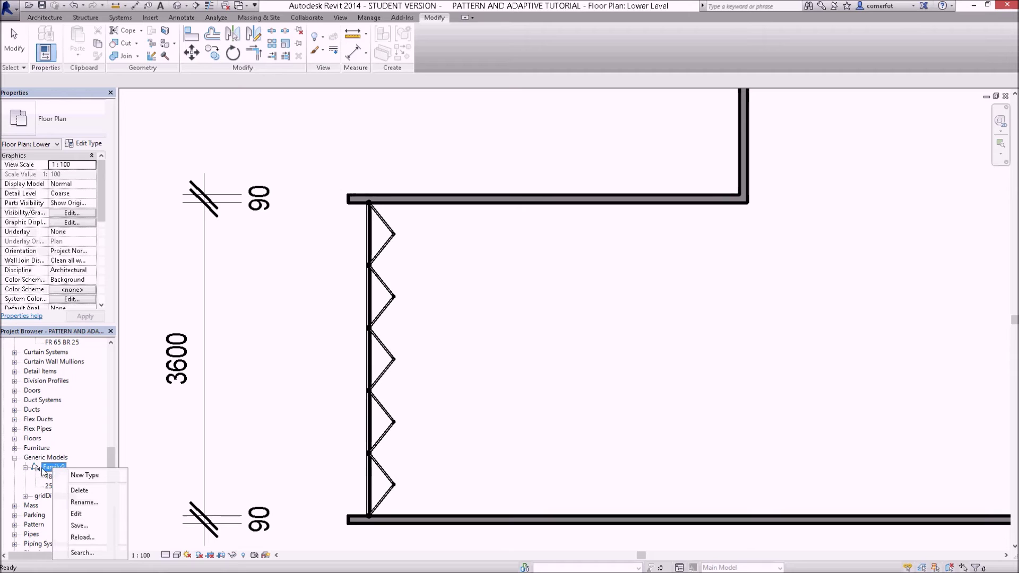
{"action": "left_click", "coordinate": [84, 502]}
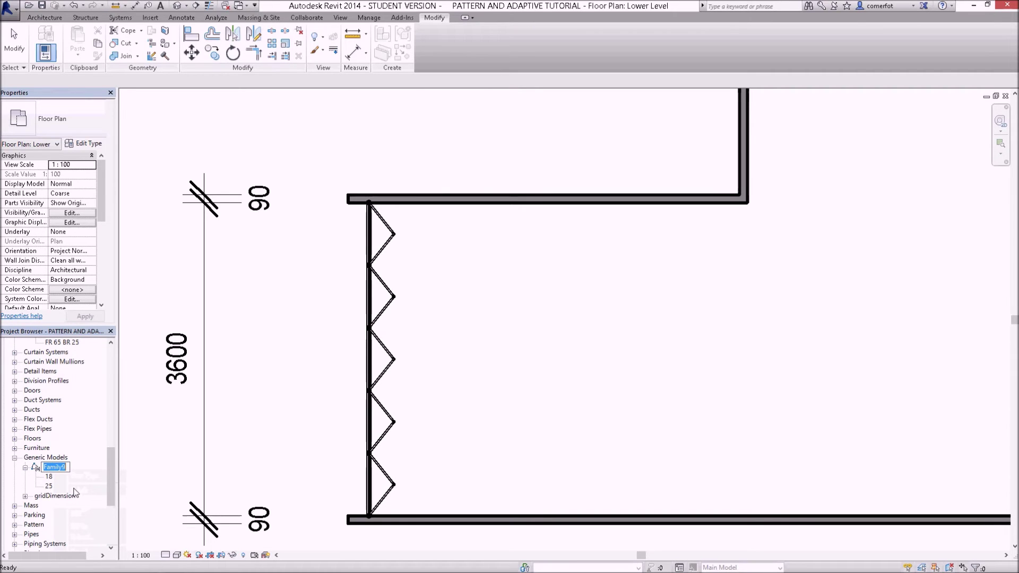
{"action": "type", "text": "BRACE"}
{"action": "key", "text": "Return"}
{"action": "left_click", "coordinate": [183, 465]}
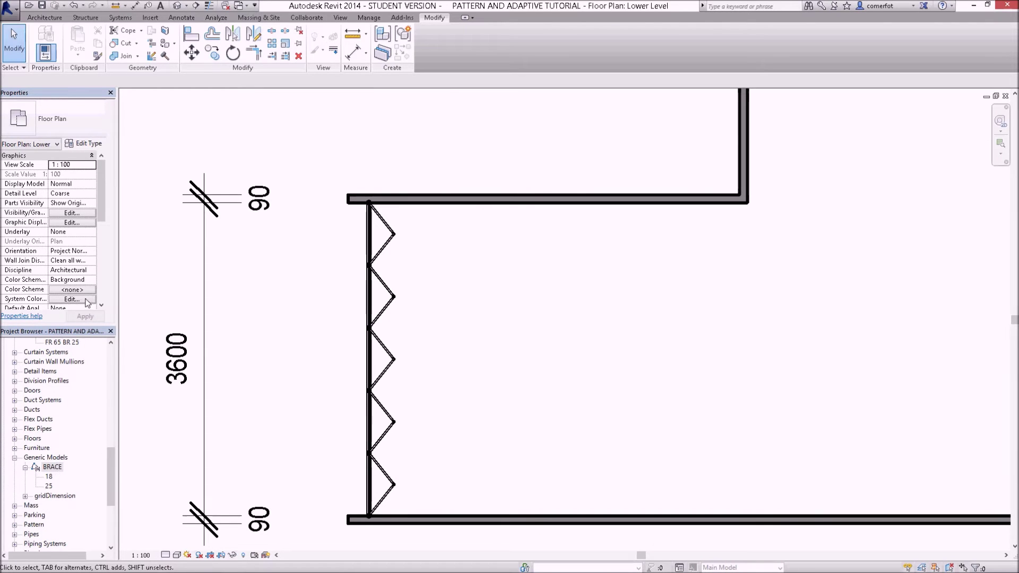
- Switch to the open Family9 family file and close it without saving the changes
{"action": "left_click", "coordinate": [247, 7]}
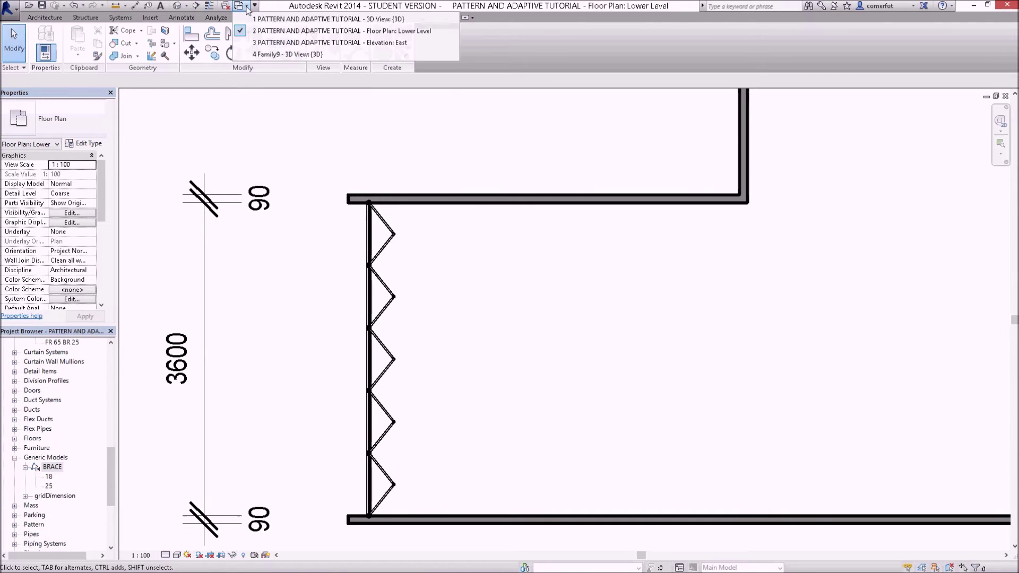
{"action": "left_click", "coordinate": [274, 55]}
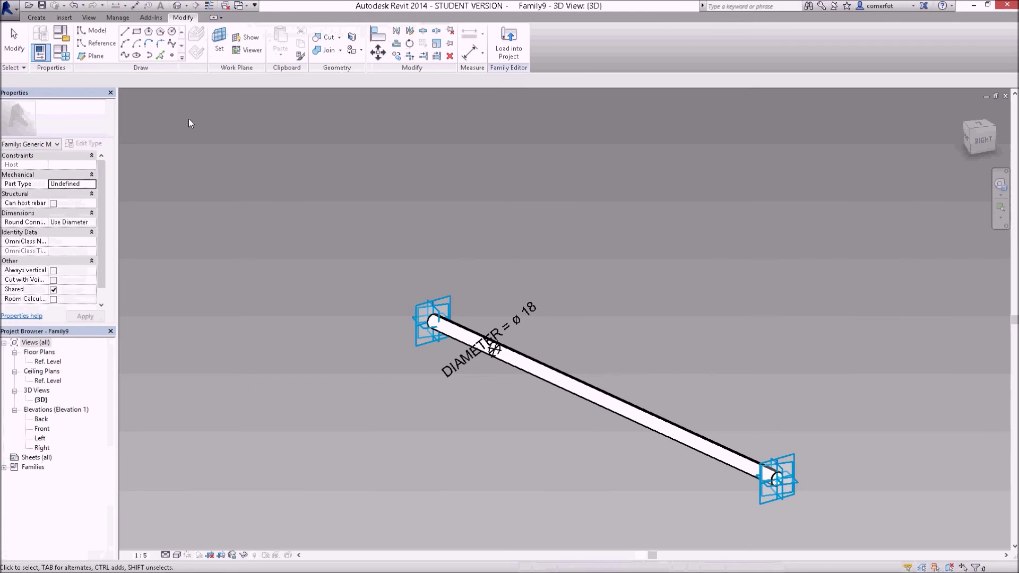
{"action": "left_click", "coordinate": [9, 8]}
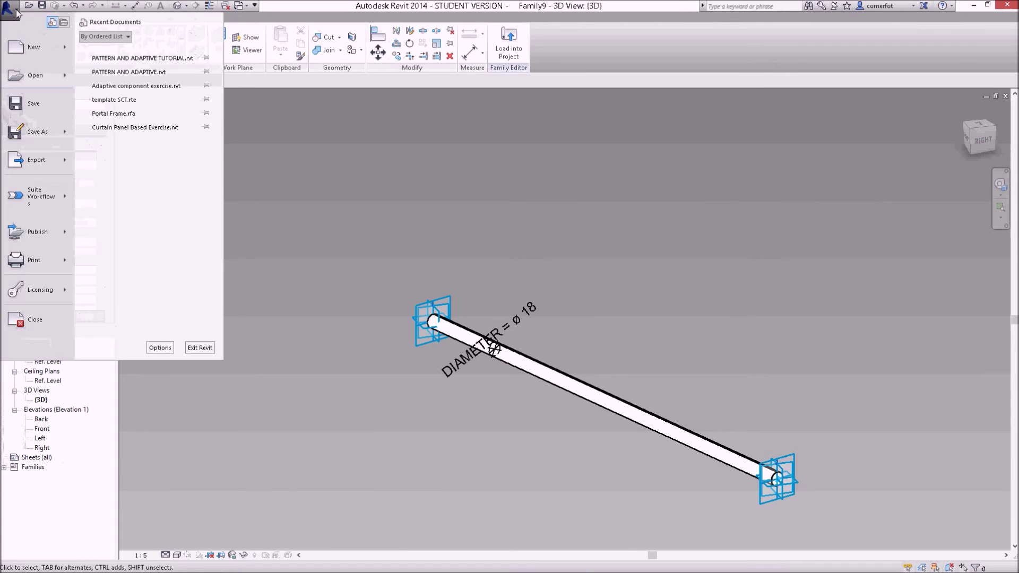
{"action": "left_click", "coordinate": [38, 319]}
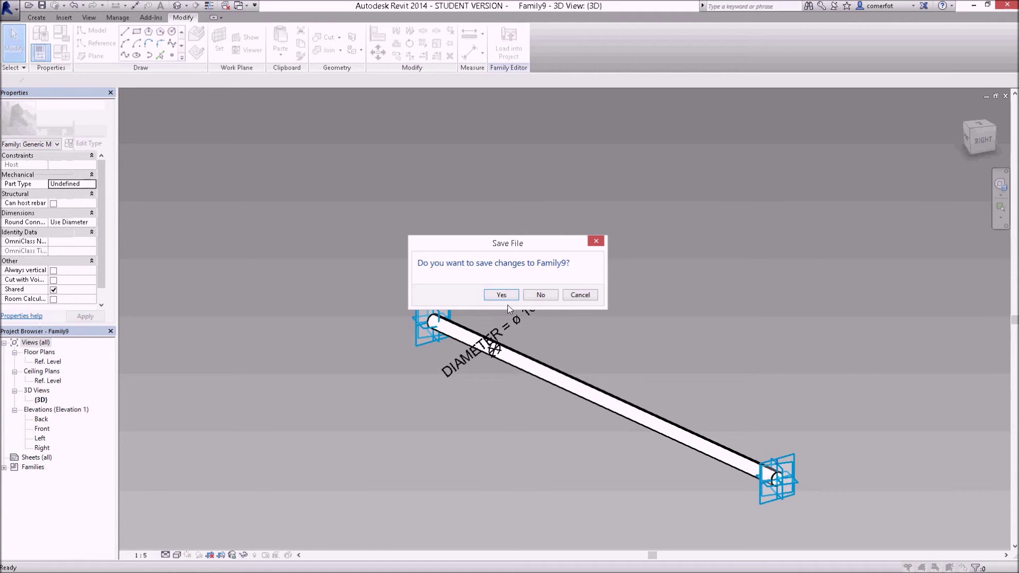
{"action": "left_click", "coordinate": [551, 295]}
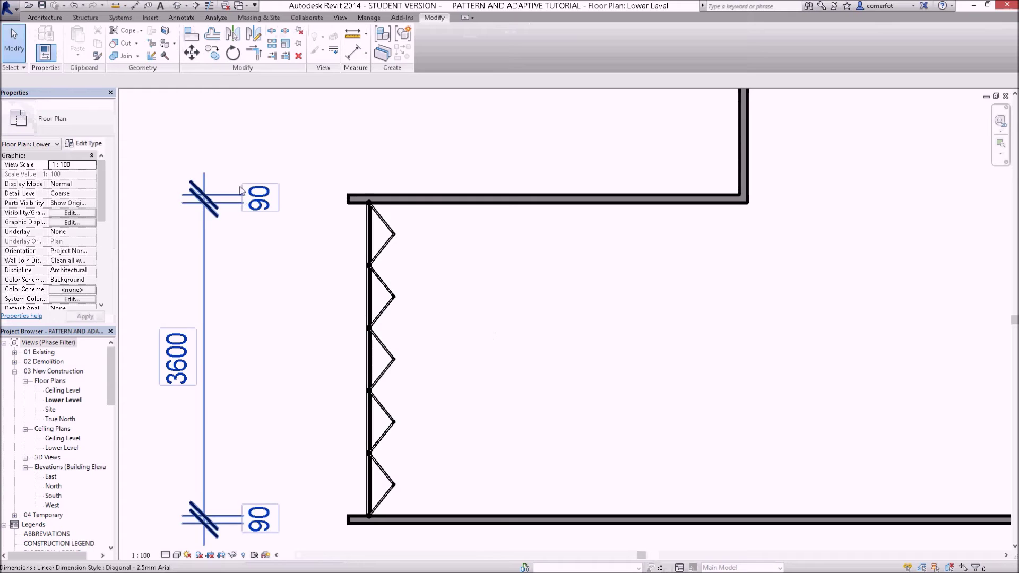
- Open the project's 3D view and examine how the braces of the trussed curtain wall meet at their apexes
{"action": "left_click", "coordinate": [177, 6]}
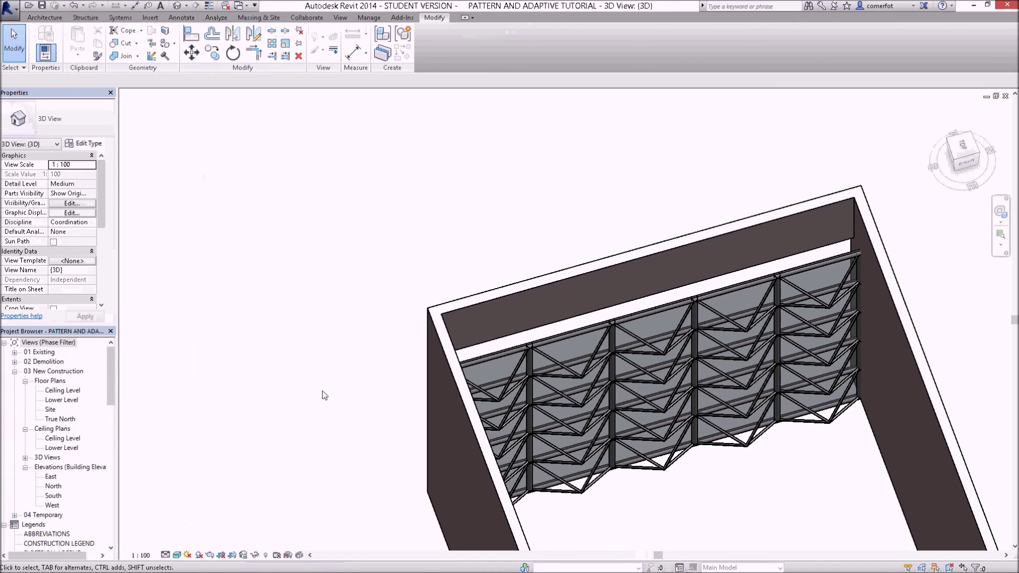
{"action": "left_click_drag", "start_coordinate": [113, 403], "coordinate": [111, 547]}
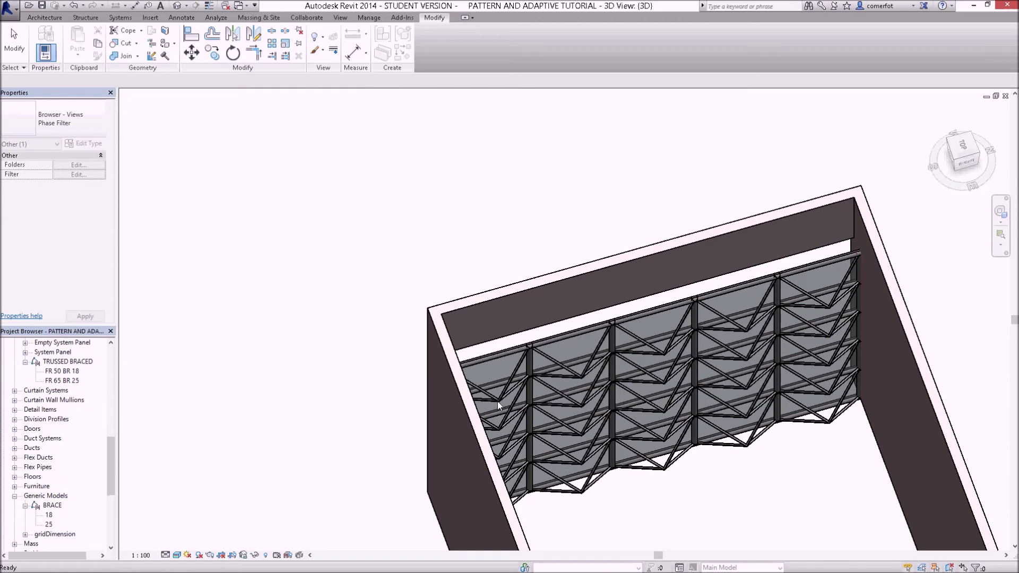
{"action": "scroll", "coordinate": [497, 400], "scroll_direction": "up", "scroll_amount": 3}
{"action": "scroll", "coordinate": [497, 401], "scroll_direction": "up", "scroll_amount": 5}
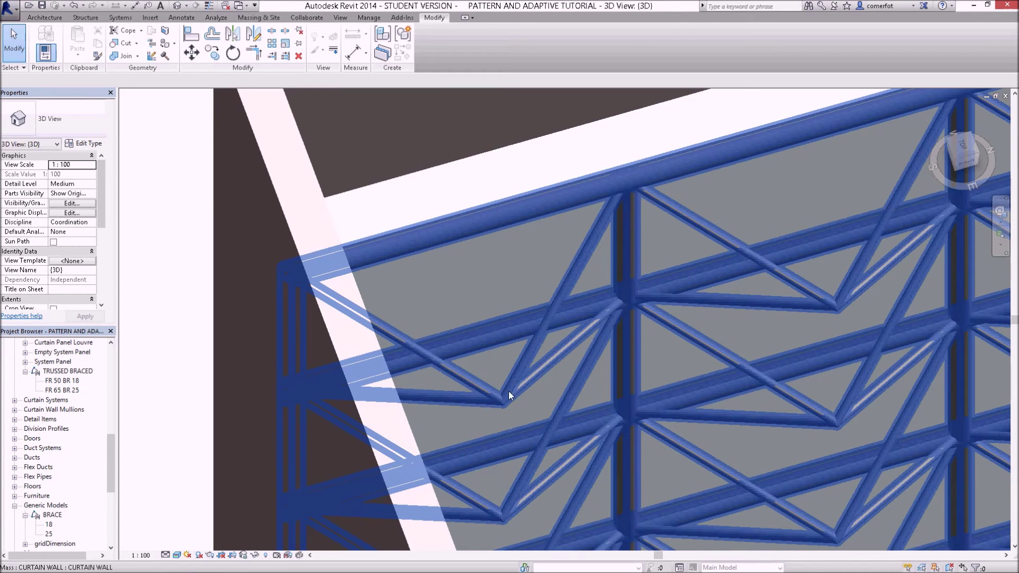
{"action": "scroll", "coordinate": [499, 403], "scroll_direction": "up", "scroll_amount": 2}
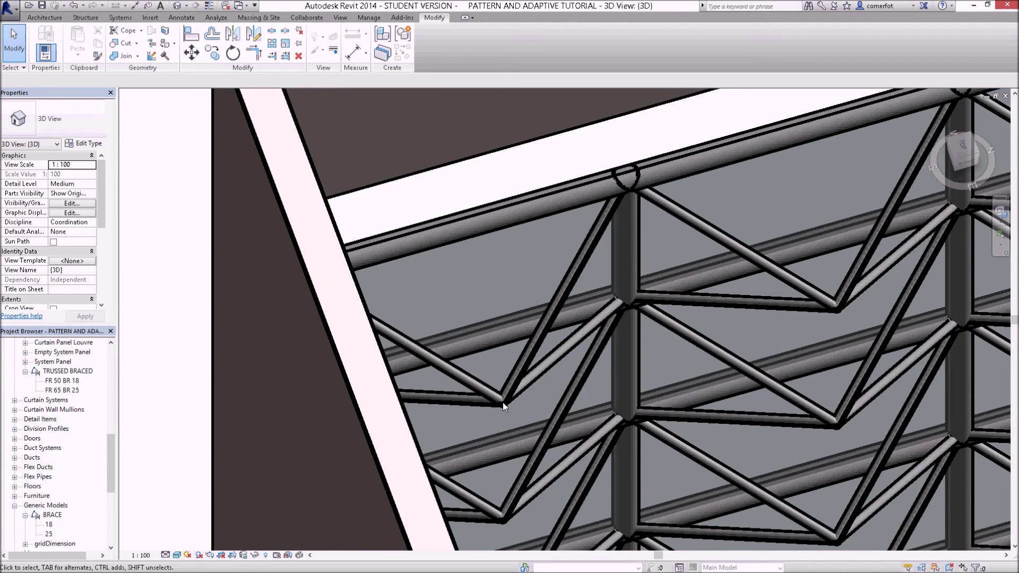
{"action": "scroll", "coordinate": [502, 402], "scroll_direction": "down", "scroll_amount": 2}
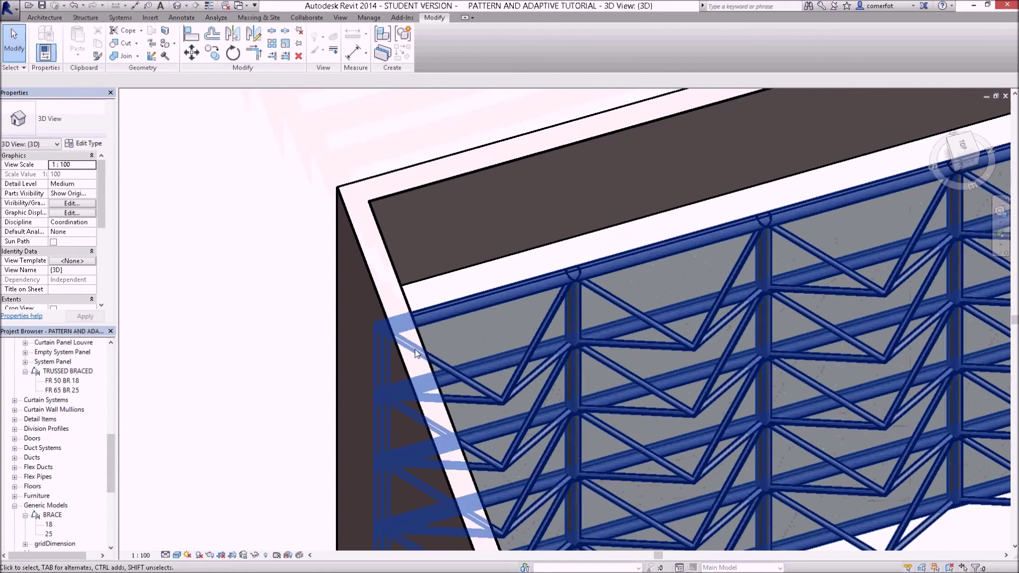
- Open the TRUSSED BRACED curtain panel family for editing
{"action": "left_click", "coordinate": [65, 374]}
{"action": "scroll", "coordinate": [111, 437], "scroll_direction": "up", "scroll_amount": 3}
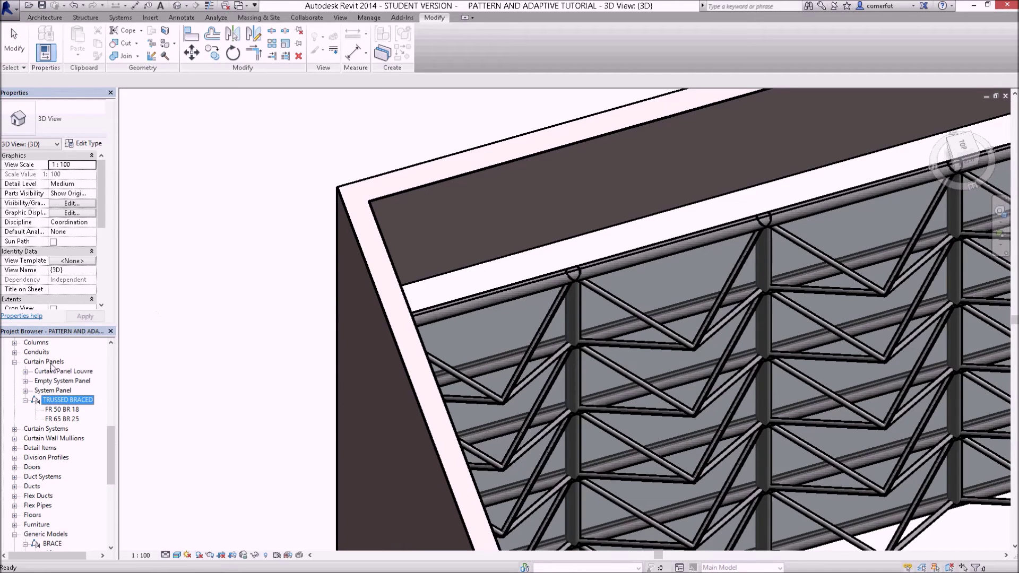
{"action": "right_click", "coordinate": [67, 404]}
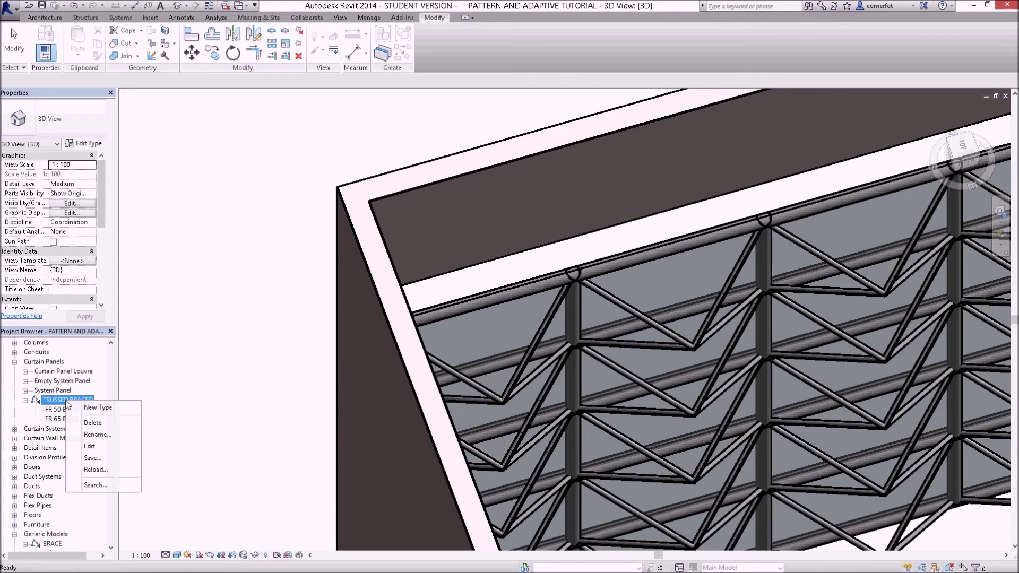
{"action": "left_click", "coordinate": [91, 447]}
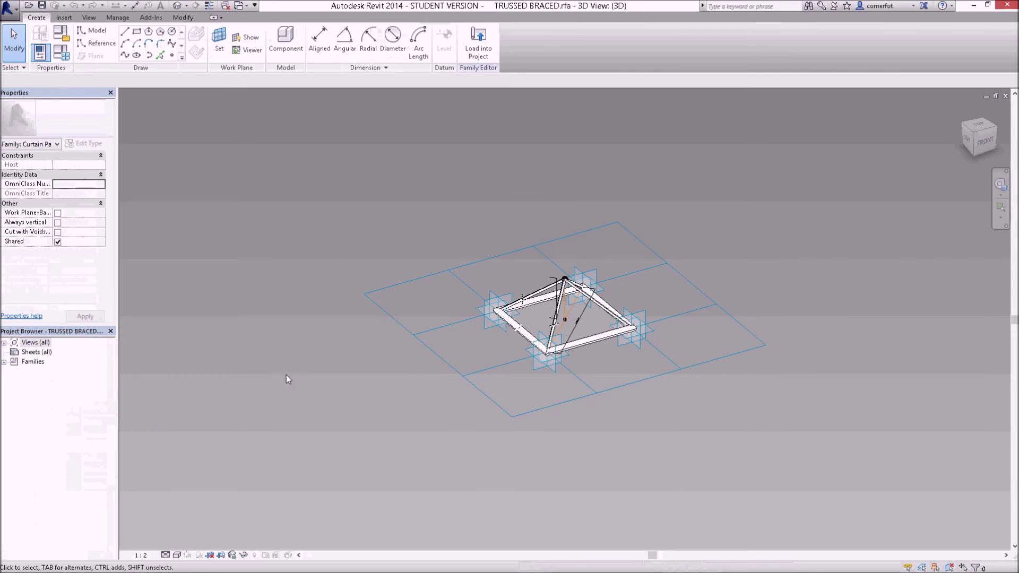
- Temporarily hide both brace form elements that run from the frame corners to the apex of the panel
{"action": "scroll", "coordinate": [567, 260], "scroll_direction": "up", "scroll_amount": 5}
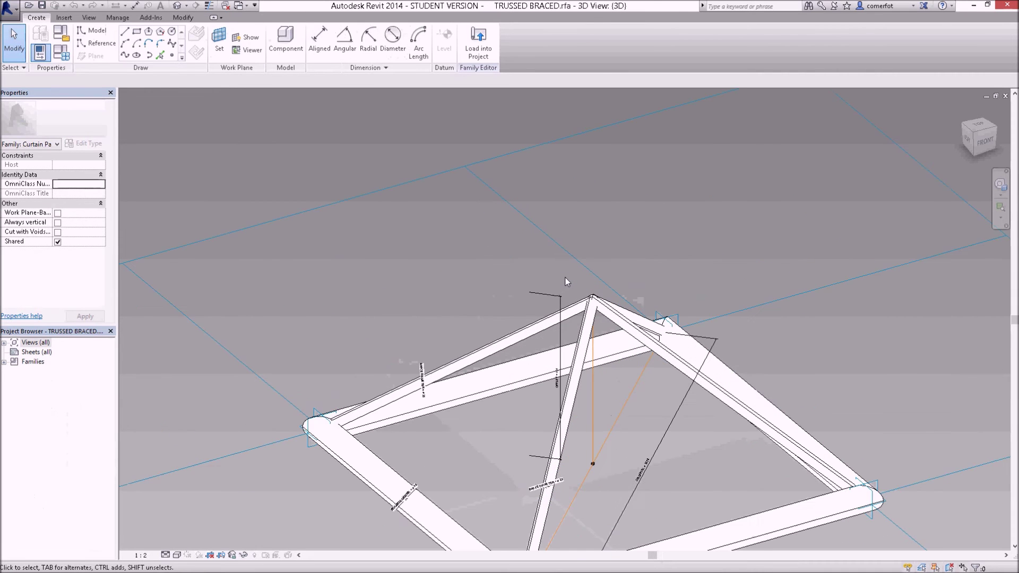
{"action": "key", "text": "Tab"}
{"action": "left_click", "coordinate": [538, 328]}
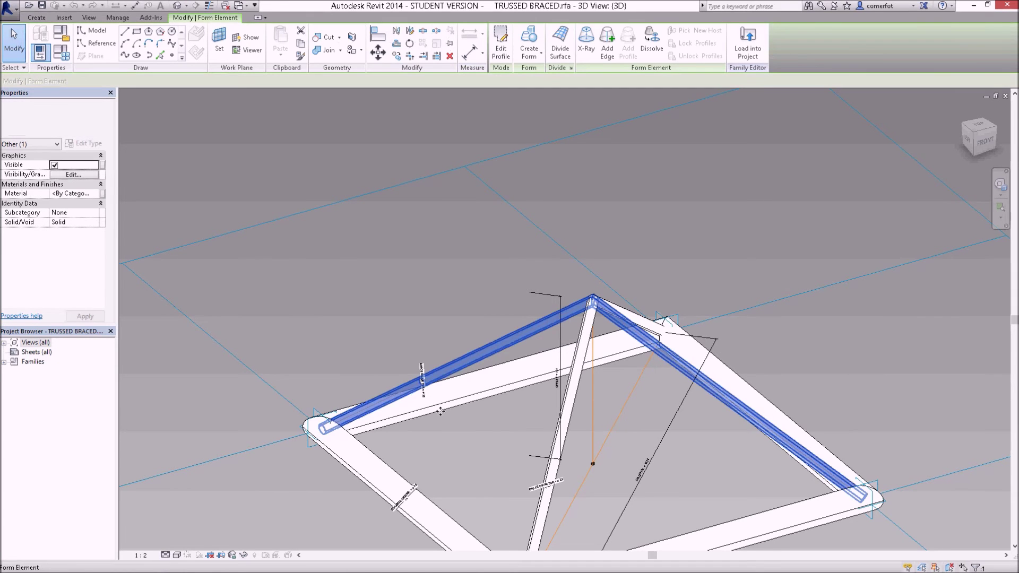
{"action": "left_click", "coordinate": [243, 555]}
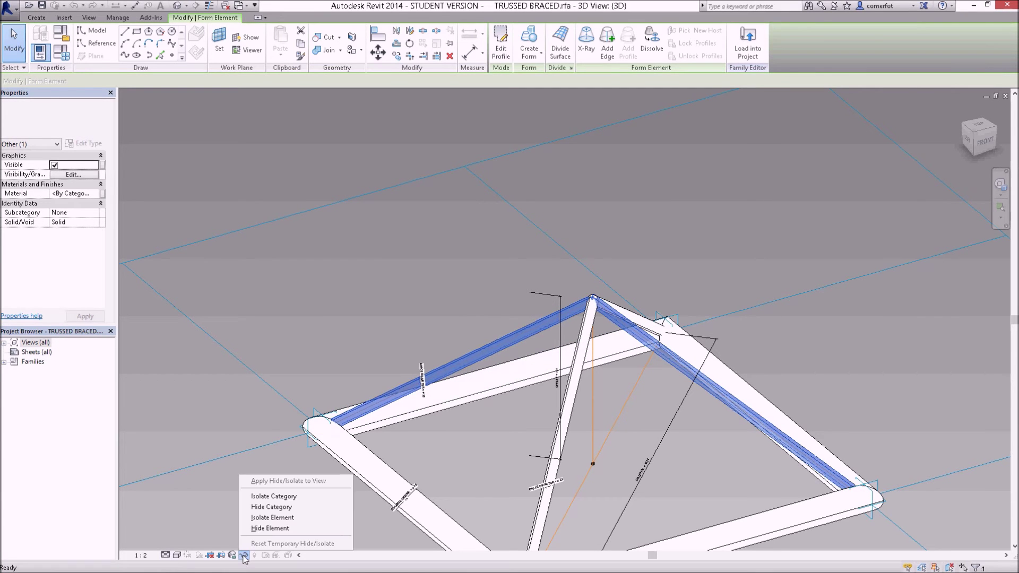
{"action": "left_click", "coordinate": [263, 529]}
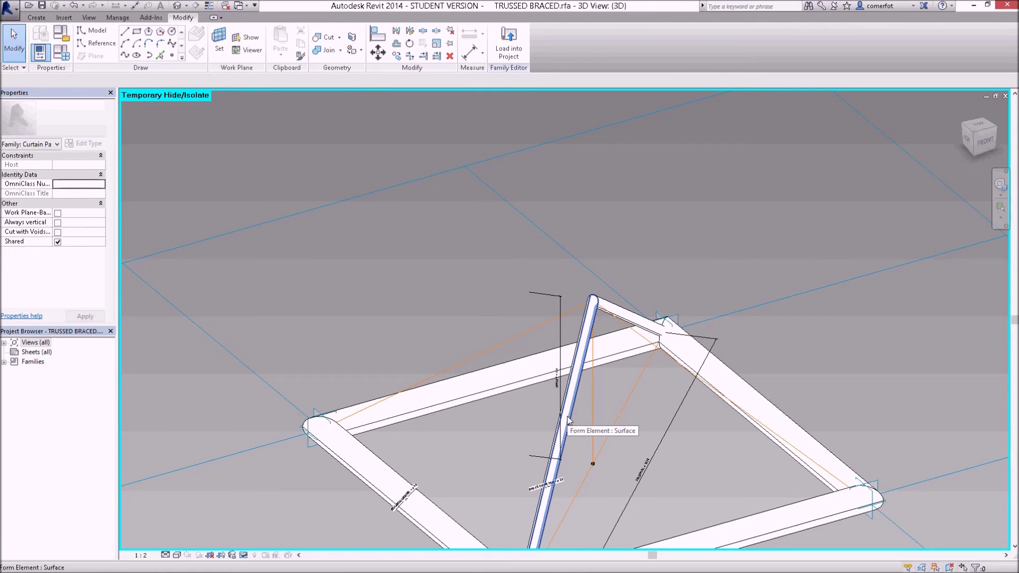
{"action": "left_click", "coordinate": [566, 420]}
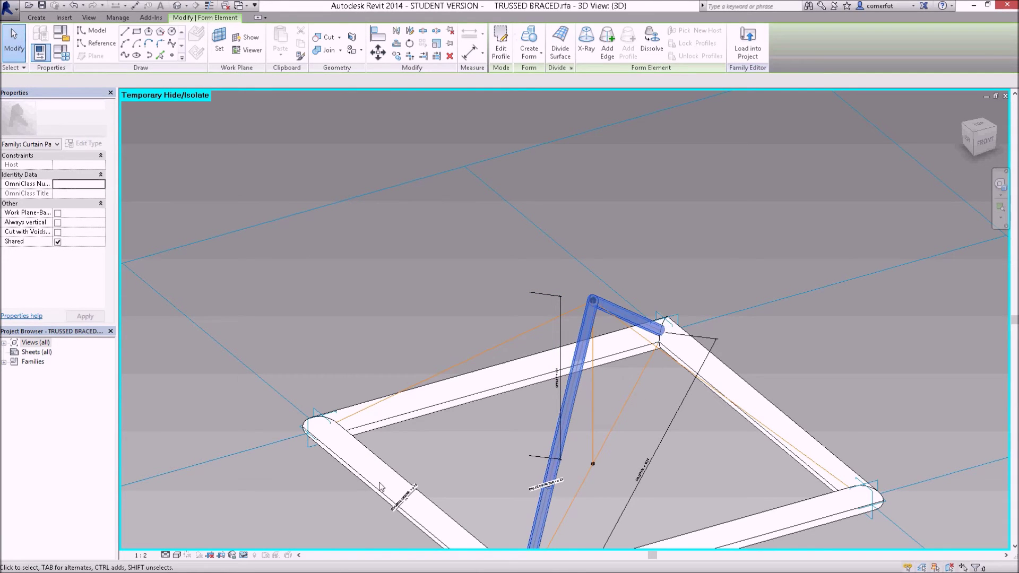
{"action": "left_click", "coordinate": [256, 553]}
{"action": "left_click", "coordinate": [262, 529]}
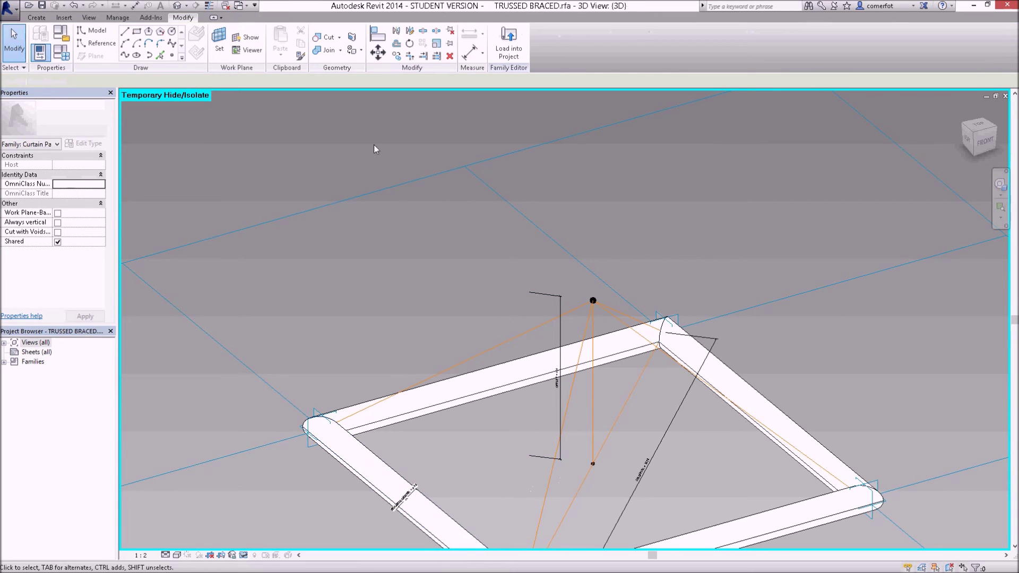
- Draw two chained model lines from one brace reference line through the apex point to the neighbouring brace reference line
{"action": "left_click", "coordinate": [92, 32]}
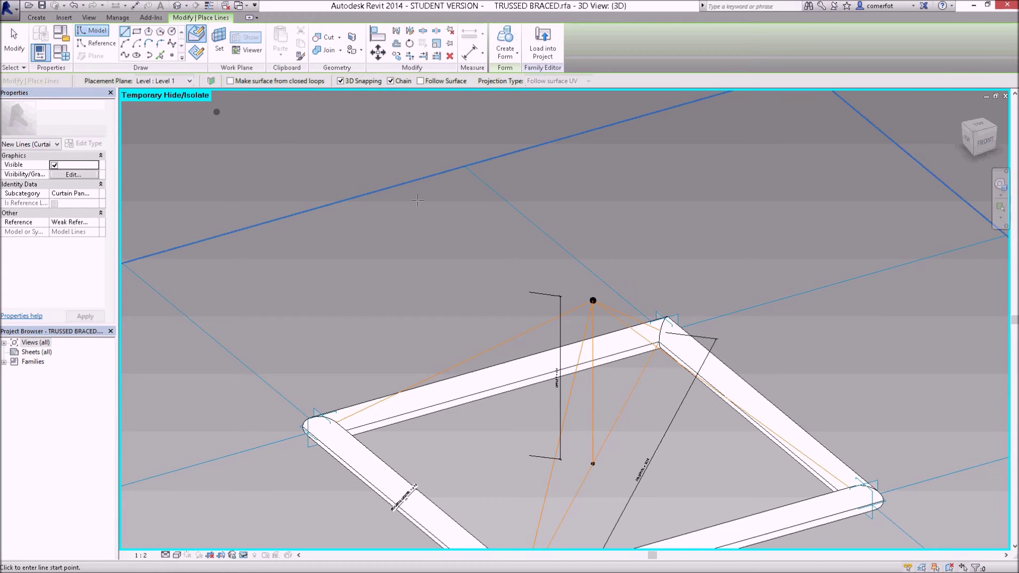
{"action": "left_click", "coordinate": [542, 324]}
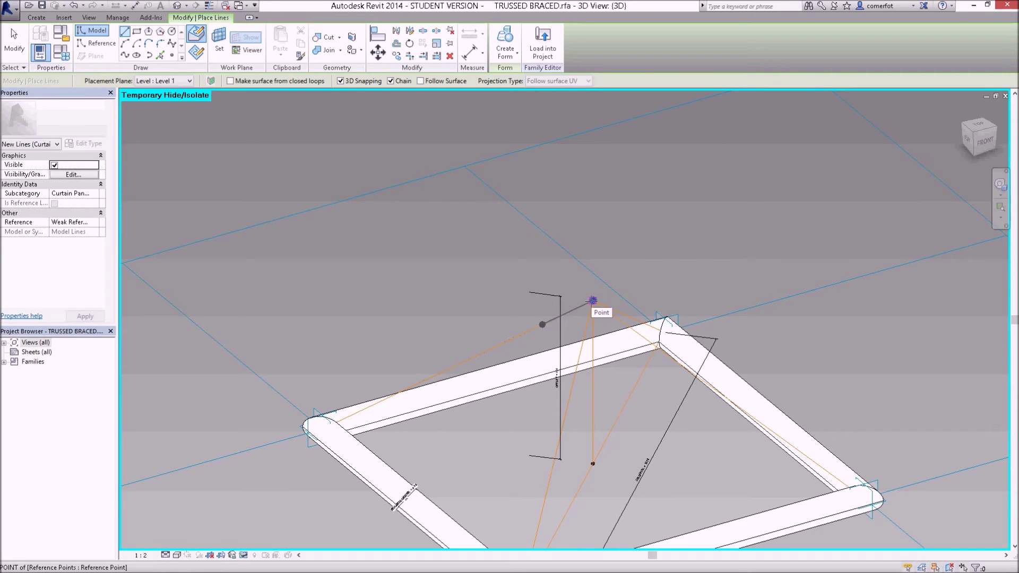
{"action": "left_click", "coordinate": [612, 317]}
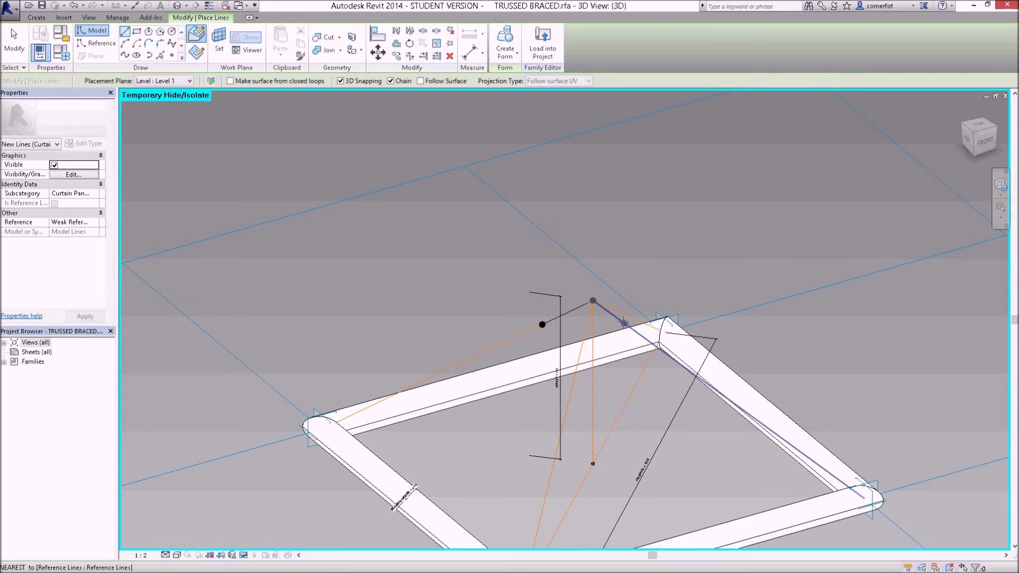
{"action": "left_click", "coordinate": [622, 321]}
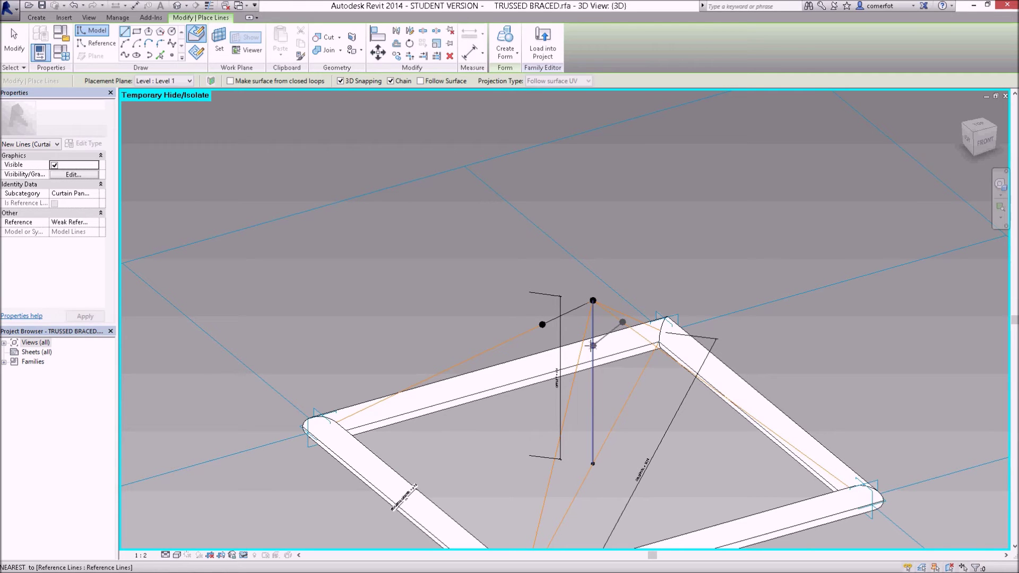
{"action": "key", "text": "Escape"}
{"action": "key", "text": "Escape"}
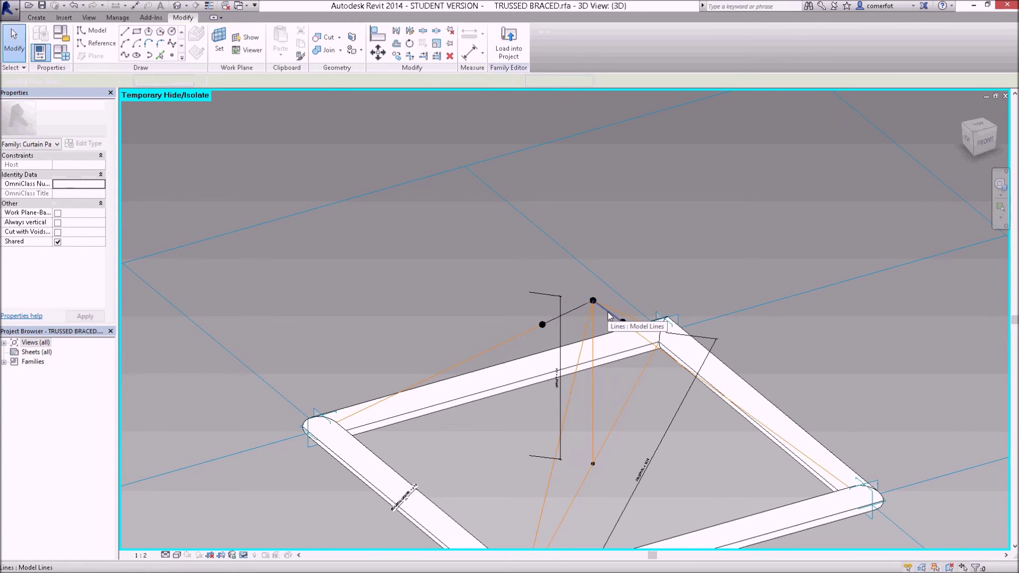
{"action": "left_click", "coordinate": [578, 310]}
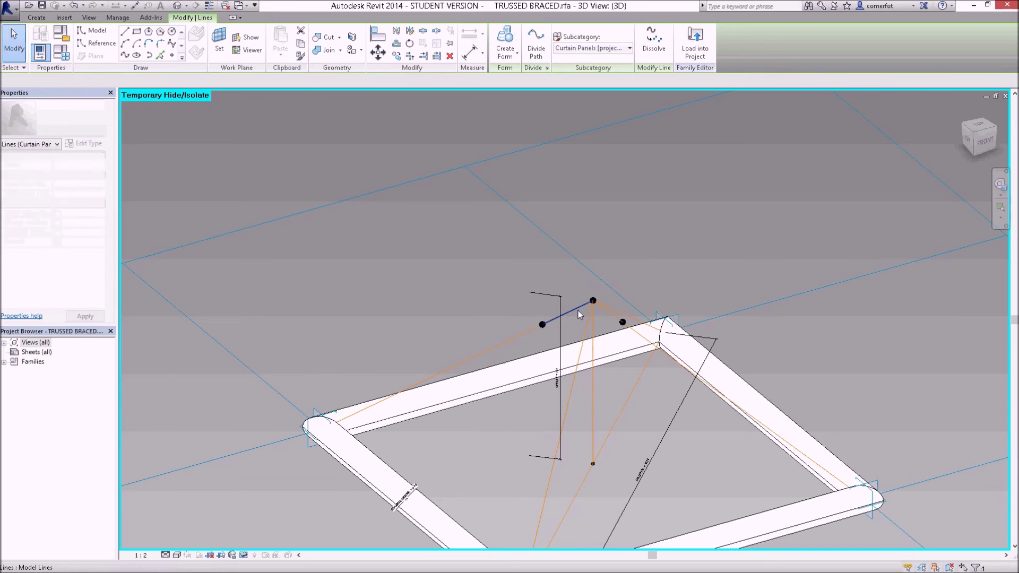
{"action": "key", "text": "Escape"}
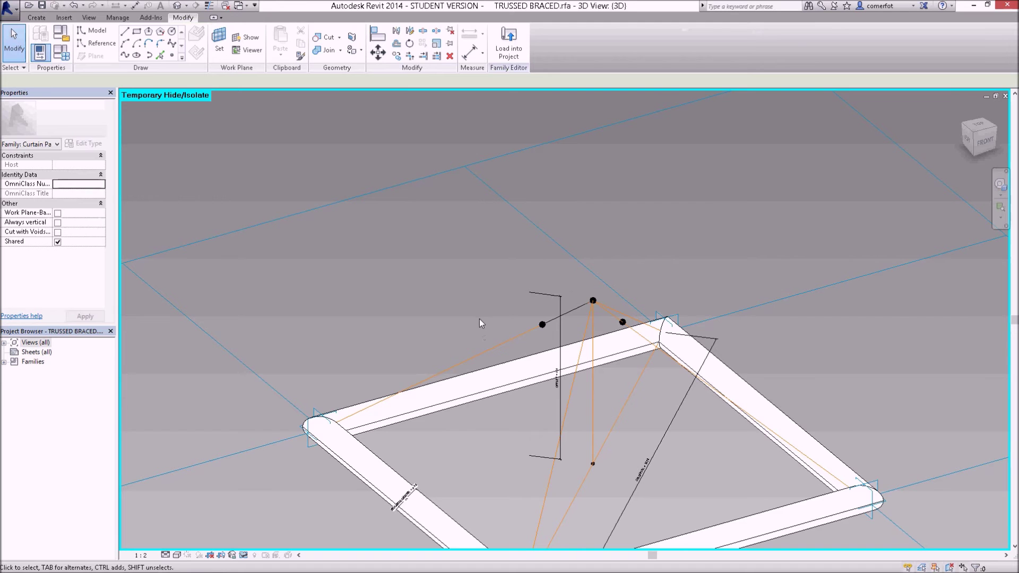
- Reset the temporary hide/isolate so the brace form elements are displayed again in the family's 3D view
{"action": "scroll", "coordinate": [481, 318], "scroll_direction": "down", "scroll_amount": 3}
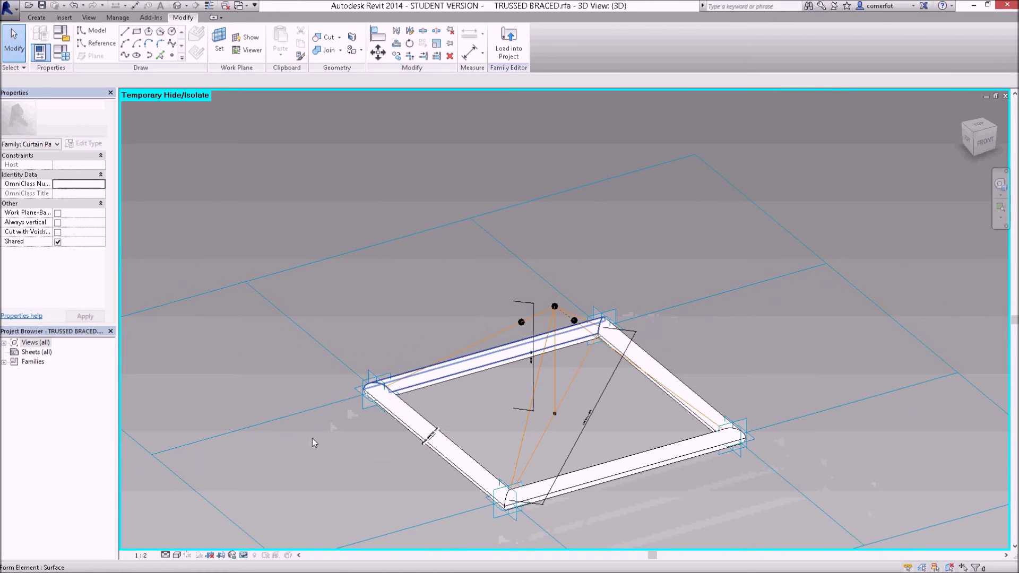
{"action": "left_click", "coordinate": [243, 555]}
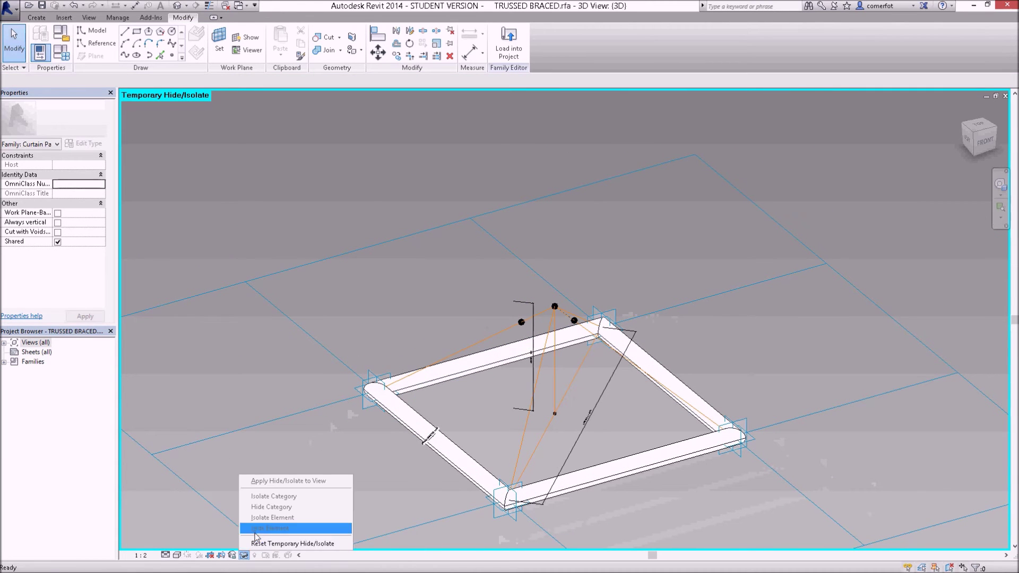
{"action": "left_click", "coordinate": [260, 543]}
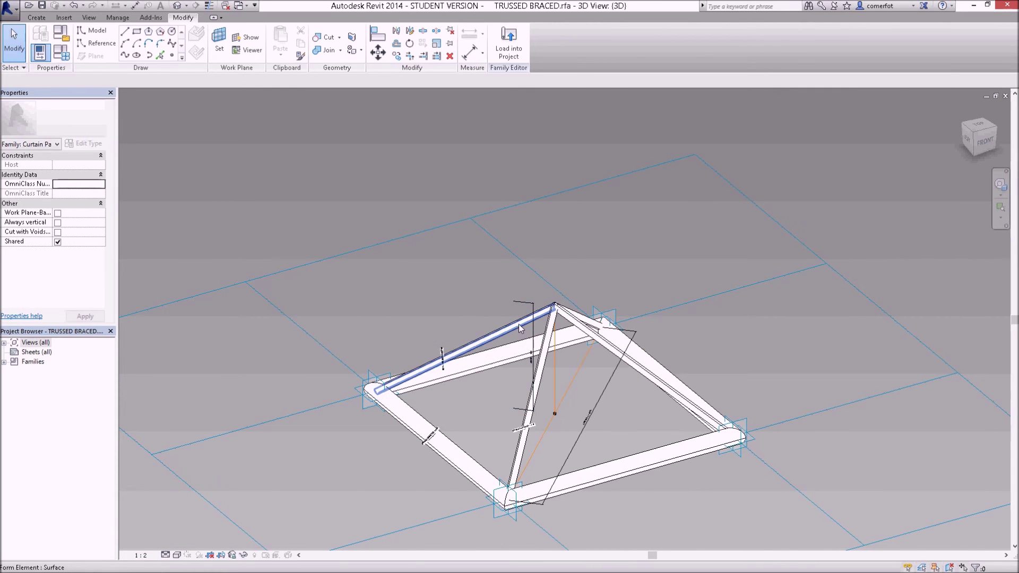
- Turn off Coarse detail visibility for the brace form element running along the model lines at the apex, keeping Medium and Fine on
{"action": "scroll", "coordinate": [517, 323], "scroll_direction": "up", "scroll_amount": 3}
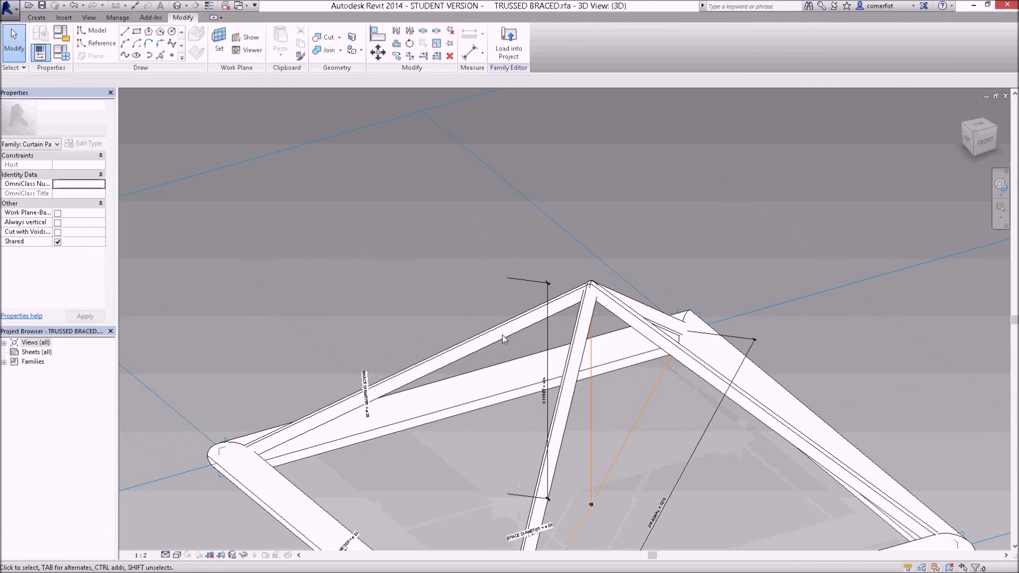
{"action": "key", "text": "Tab"}
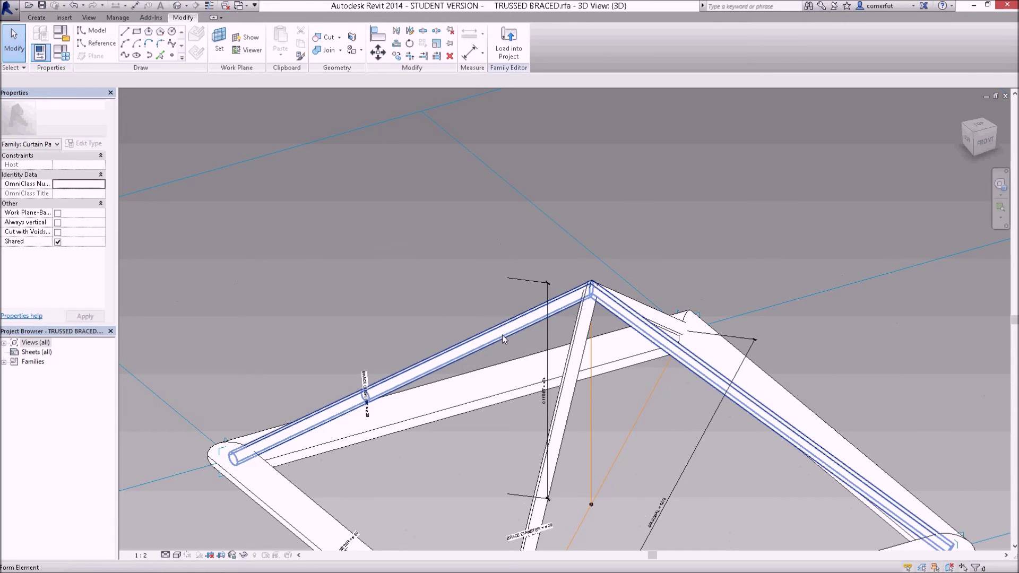
{"action": "left_click", "coordinate": [502, 335]}
{"action": "scroll", "coordinate": [502, 334], "scroll_direction": "down", "scroll_amount": 2}
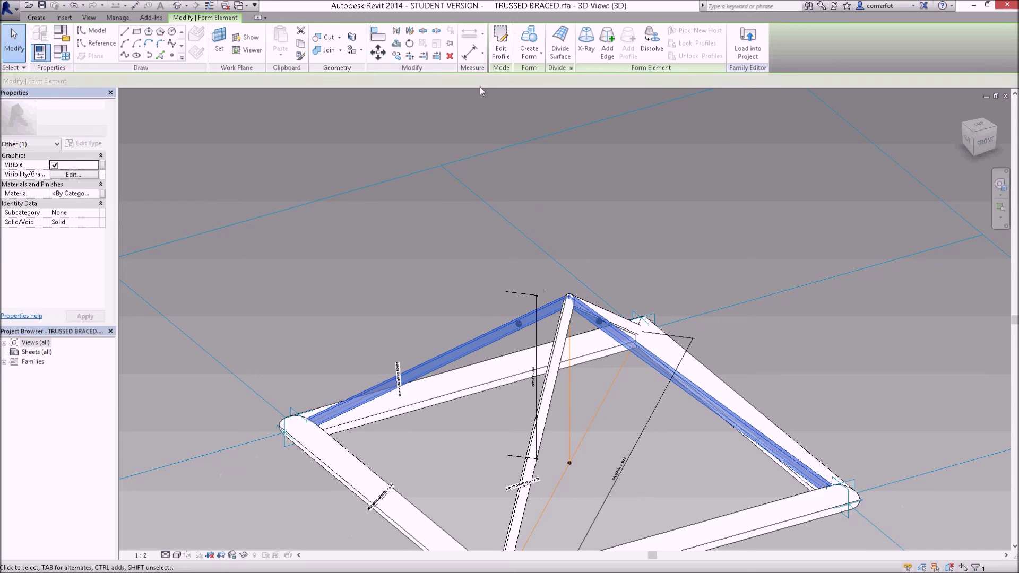
{"action": "right_click", "coordinate": [483, 339]}
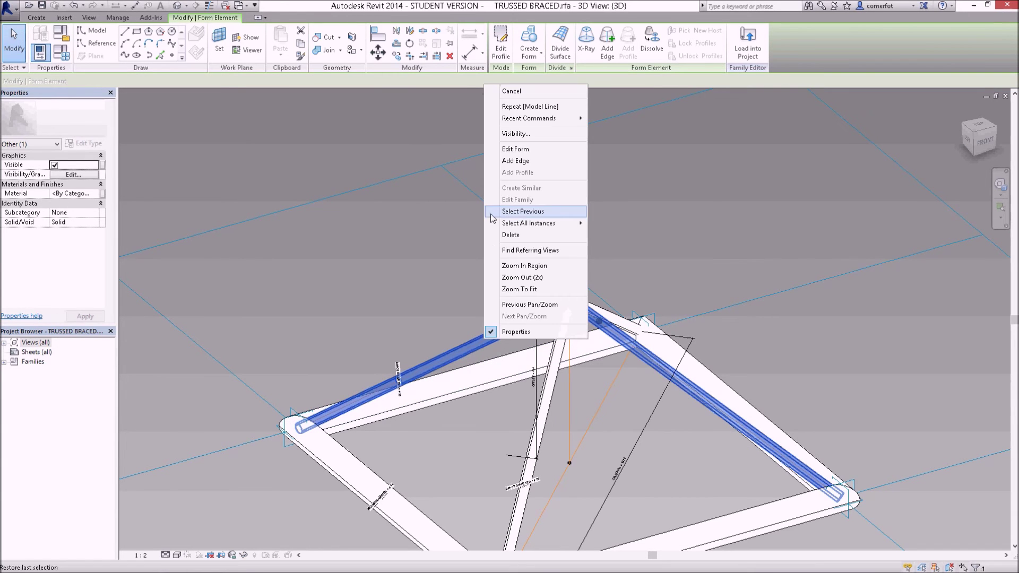
{"action": "left_click", "coordinate": [512, 134]}
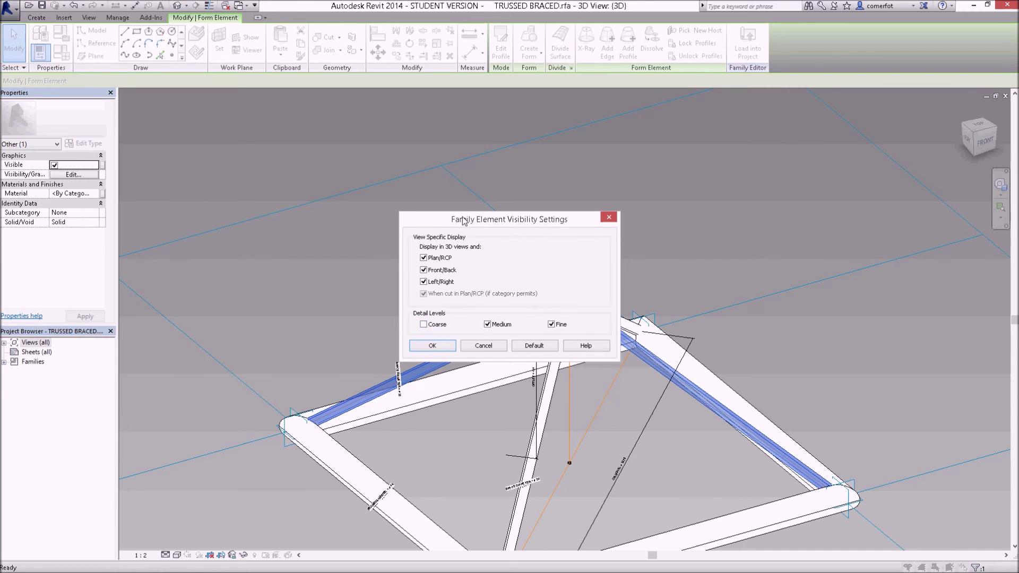
{"action": "left_click_drag", "start_coordinate": [463, 221], "coordinate": [297, 155]}
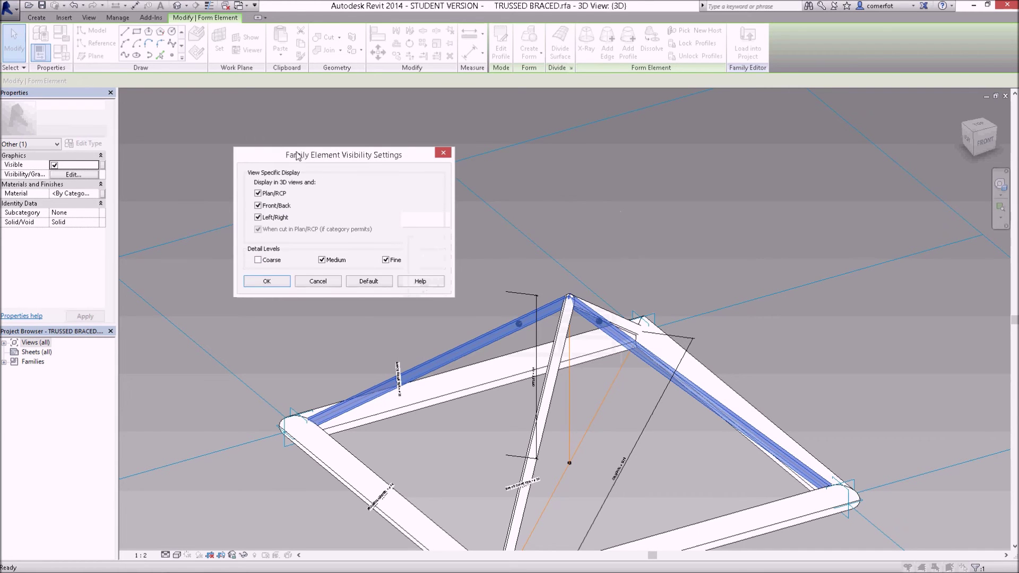
{"action": "left_click", "coordinate": [271, 281]}
{"action": "left_click", "coordinate": [446, 281]}
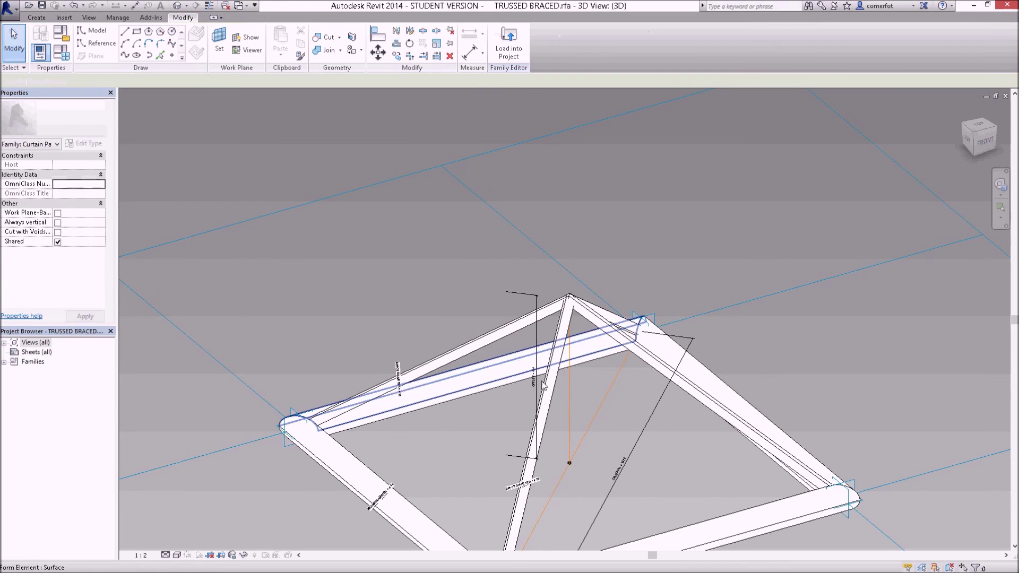
- Turn off Coarse detail visibility for the second, crossing brace form element, keeping Medium and Fine on
{"action": "key", "text": "Tab"}
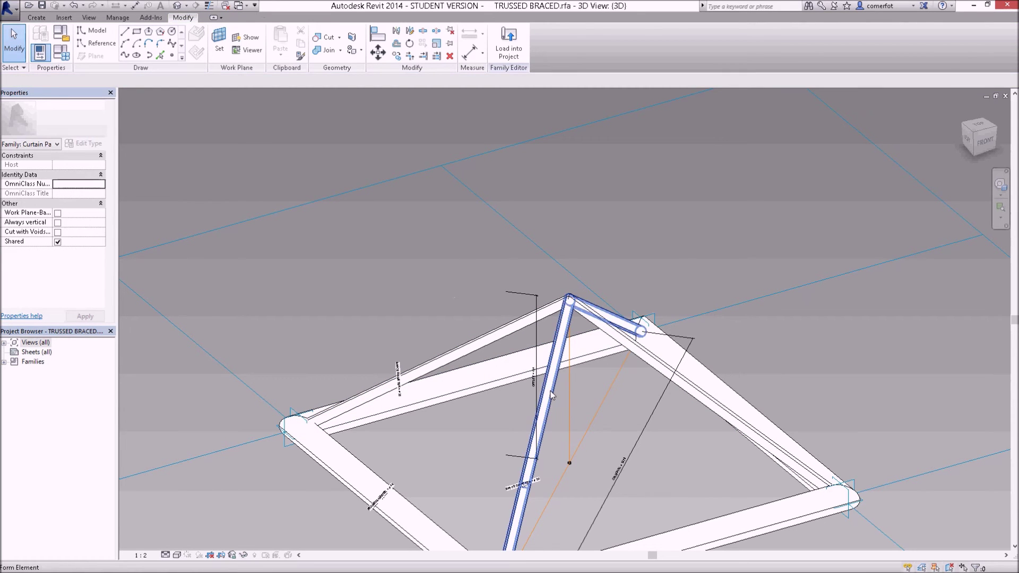
{"action": "left_click", "coordinate": [552, 395]}
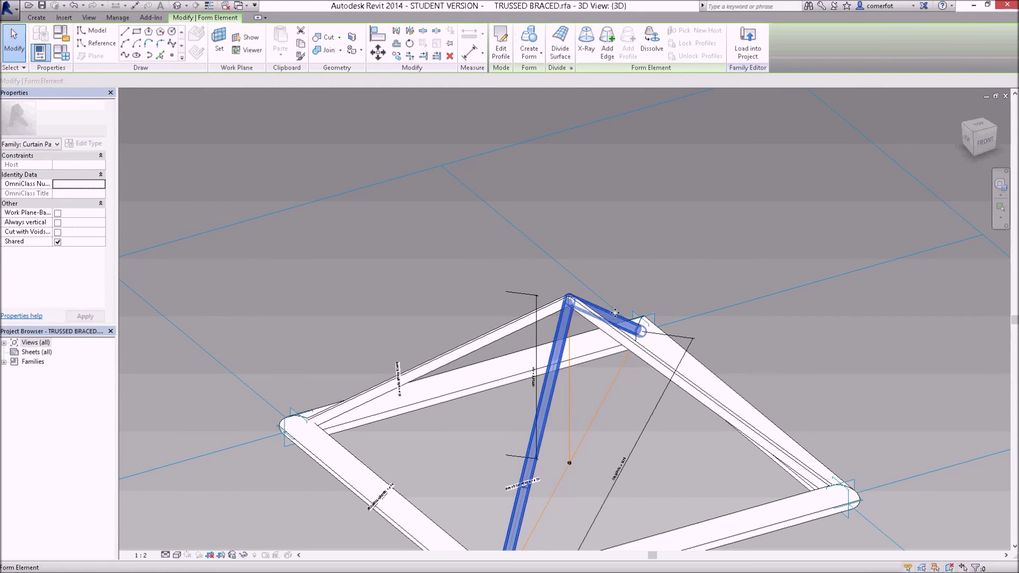
{"action": "right_click", "coordinate": [545, 384]}
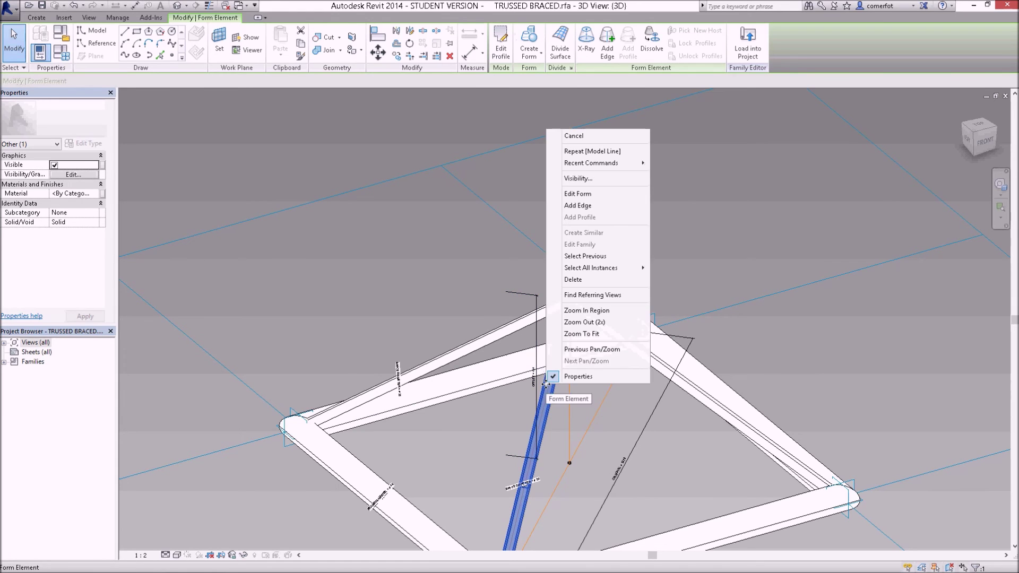
{"action": "left_click", "coordinate": [583, 182]}
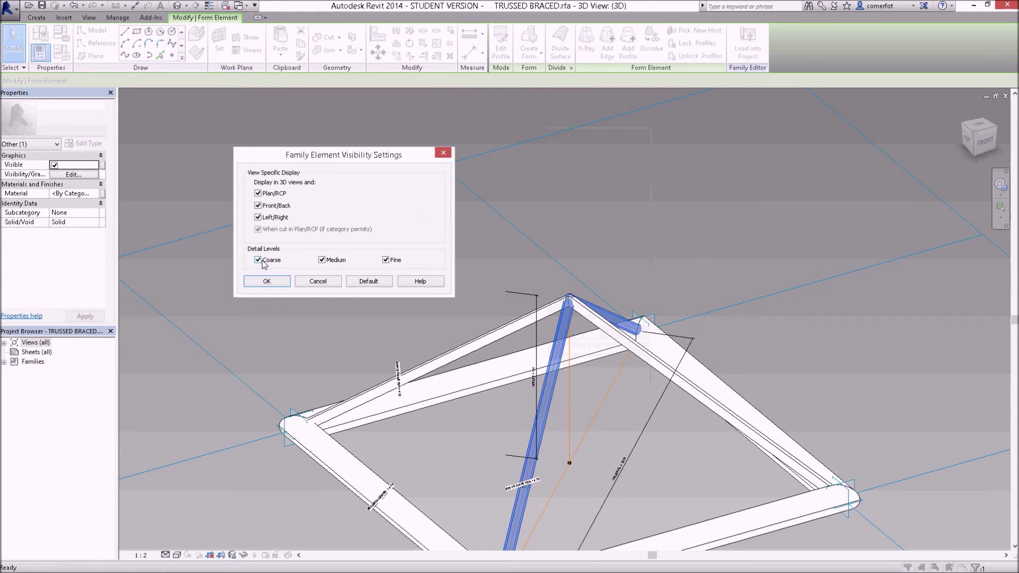
{"action": "left_click", "coordinate": [267, 281]}
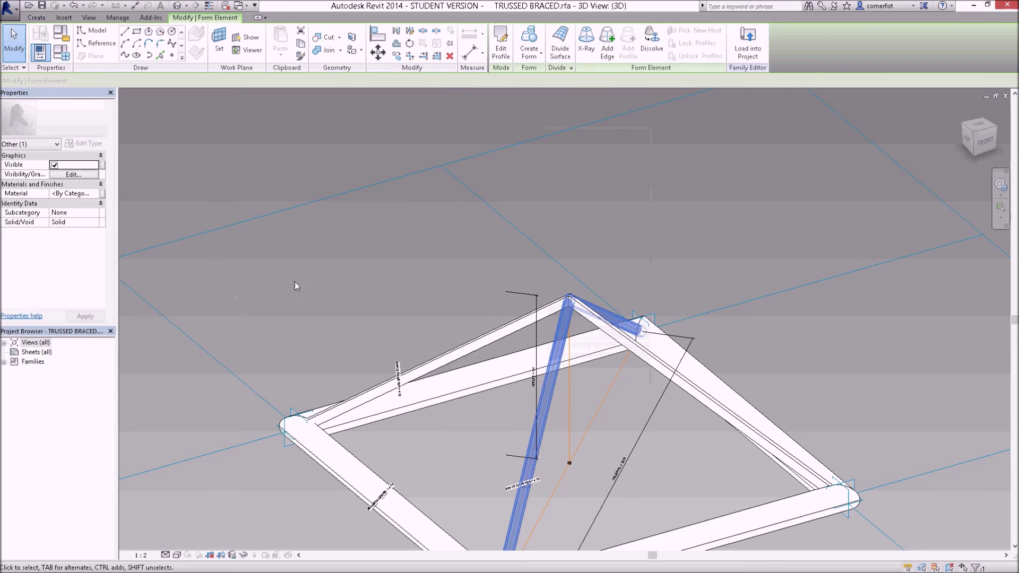
{"action": "key", "text": "Escape"}
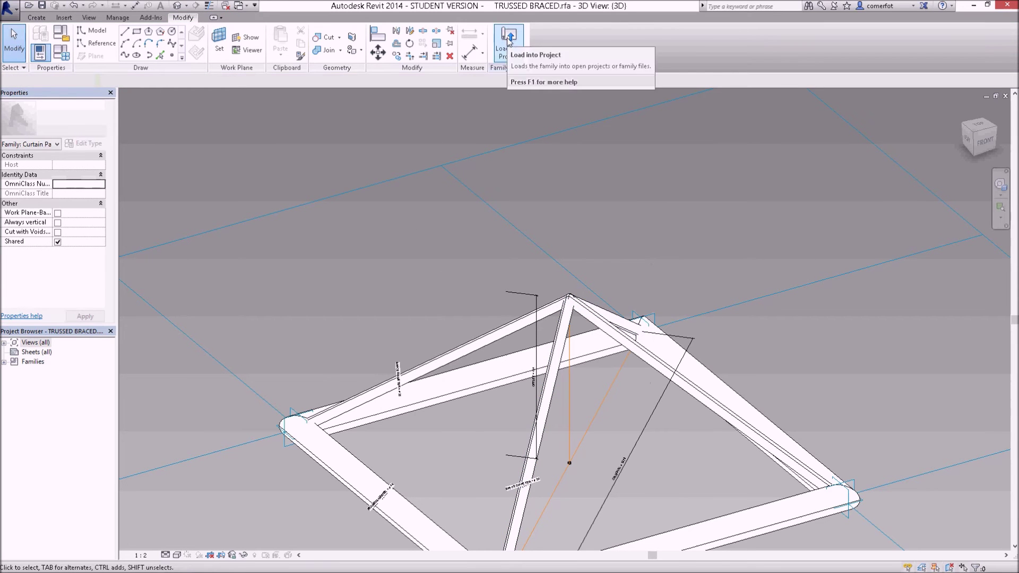
- Load the TRUSSED BRACED family into the project, overwriting the existing version and its parameter values, and set the 3D view to Coarse detail
{"action": "left_click", "coordinate": [507, 37]}
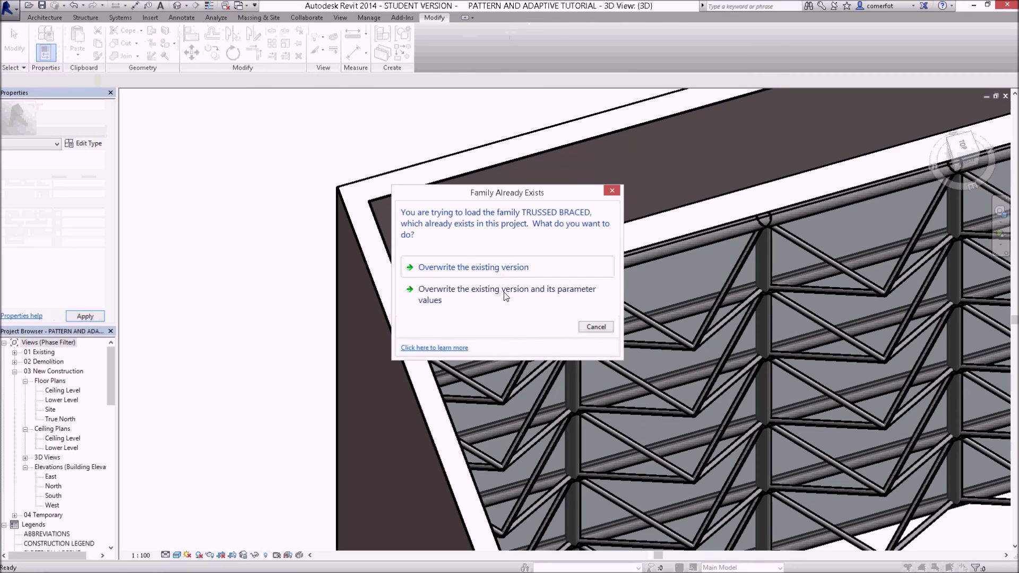
{"action": "left_click", "coordinate": [468, 297]}
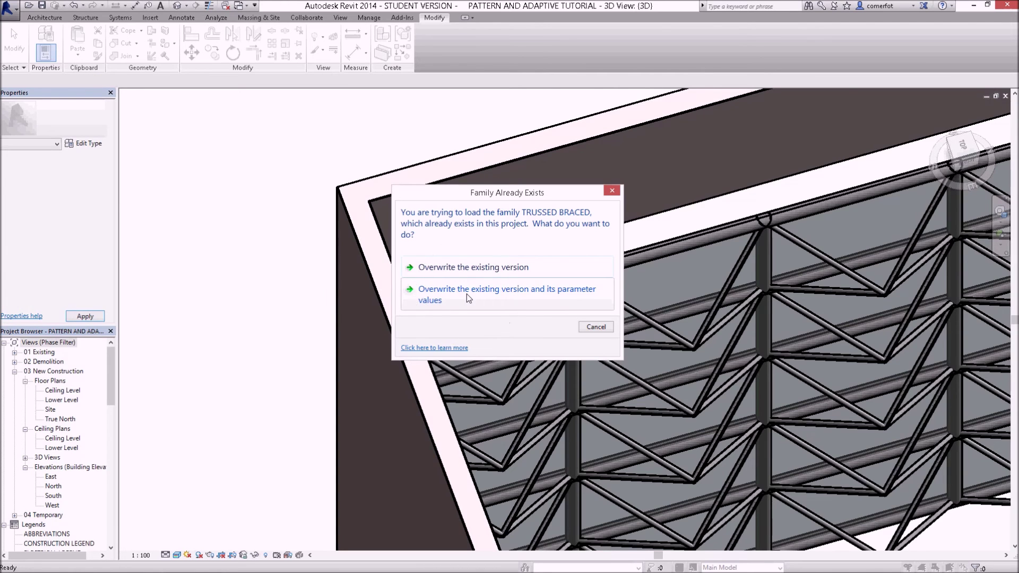
{"action": "left_click", "coordinate": [468, 296]}
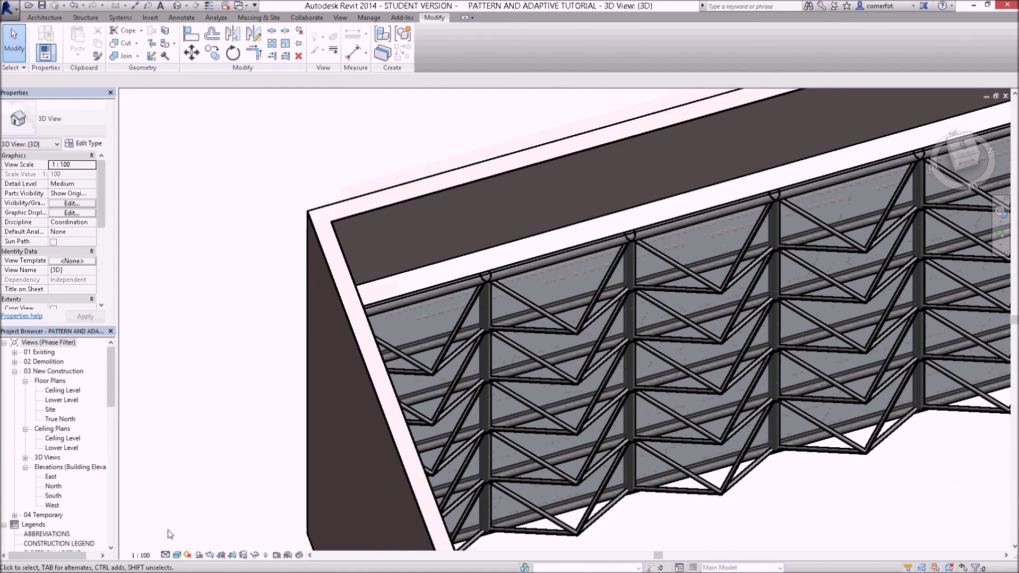
{"action": "left_click", "coordinate": [166, 555]}
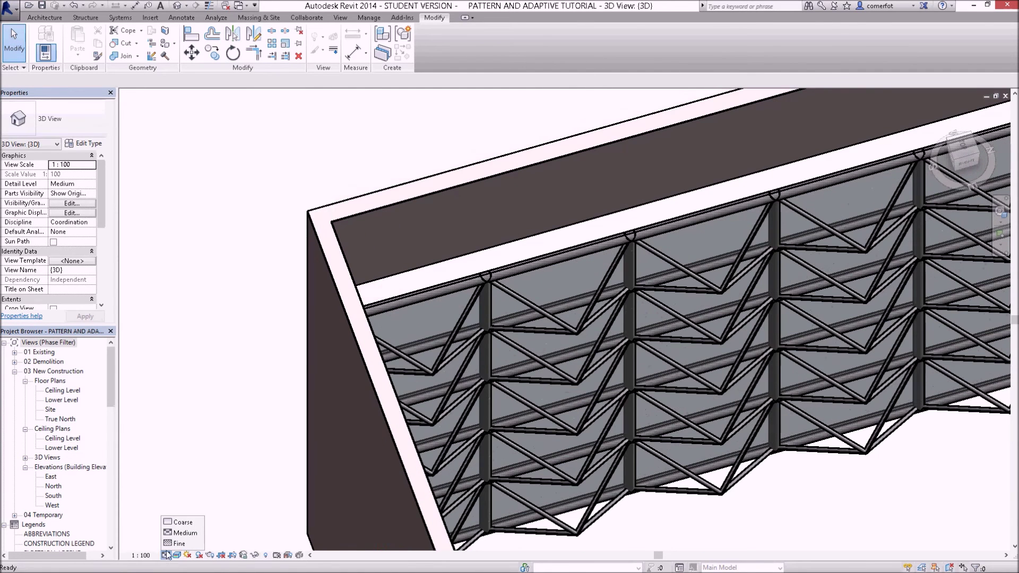
{"action": "left_click", "coordinate": [173, 523]}
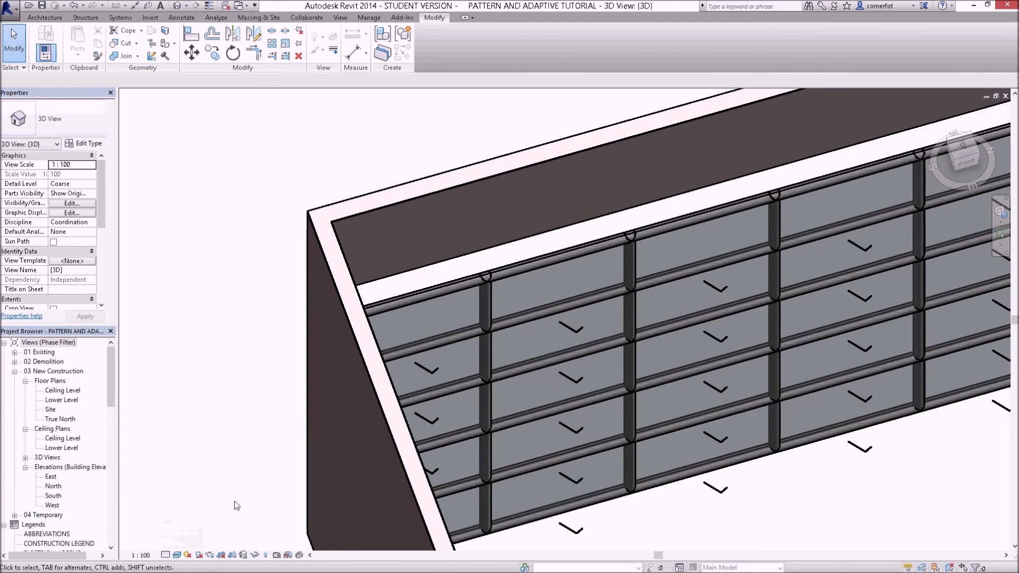
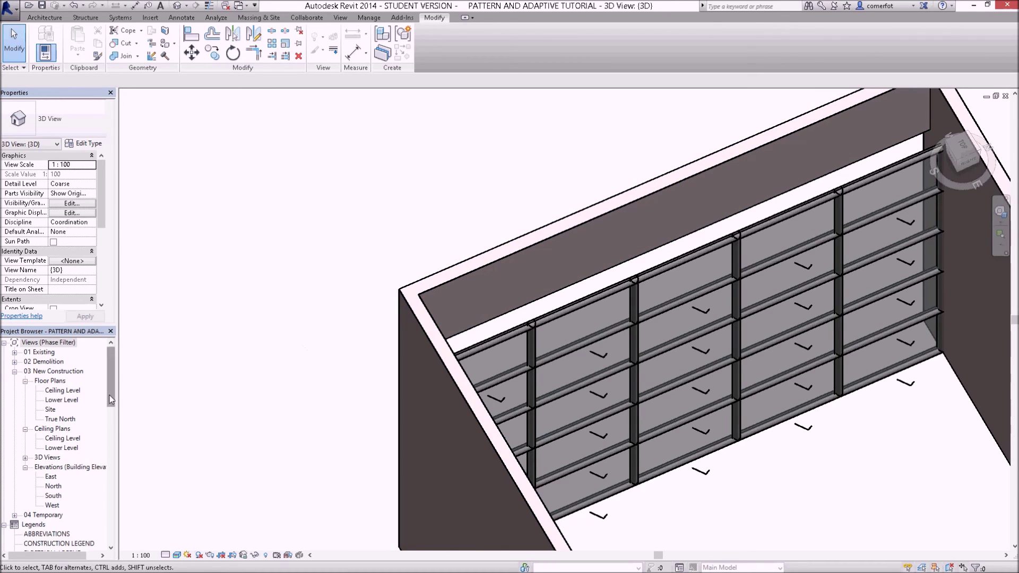
- Find type 18 of the BRACE generic model family in the project and start placing it in the 3D view
{"action": "left_click_drag", "start_coordinate": [109, 395], "coordinate": [108, 423]}
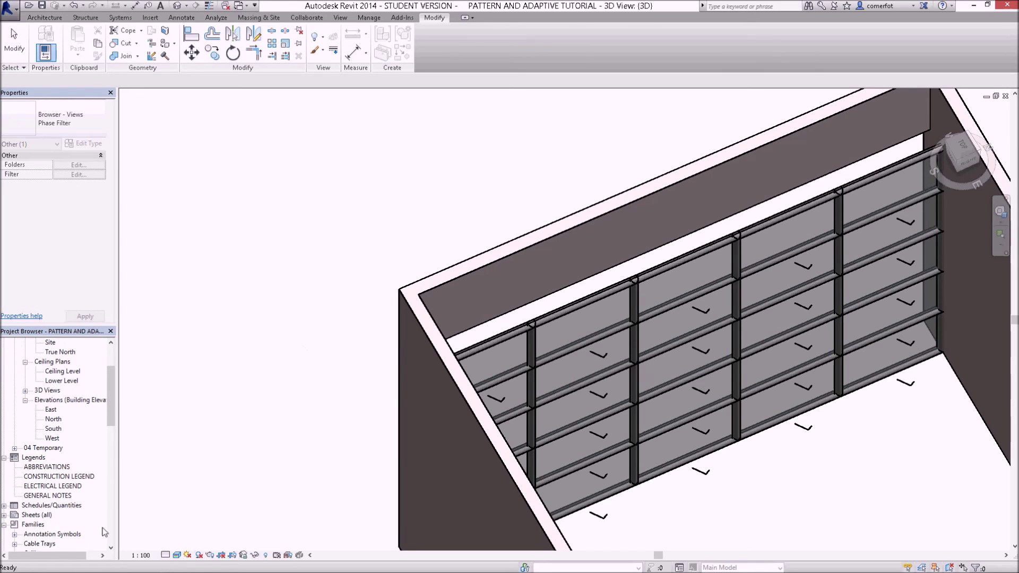
{"action": "left_click_drag", "start_coordinate": [111, 549], "coordinate": [112, 548]}
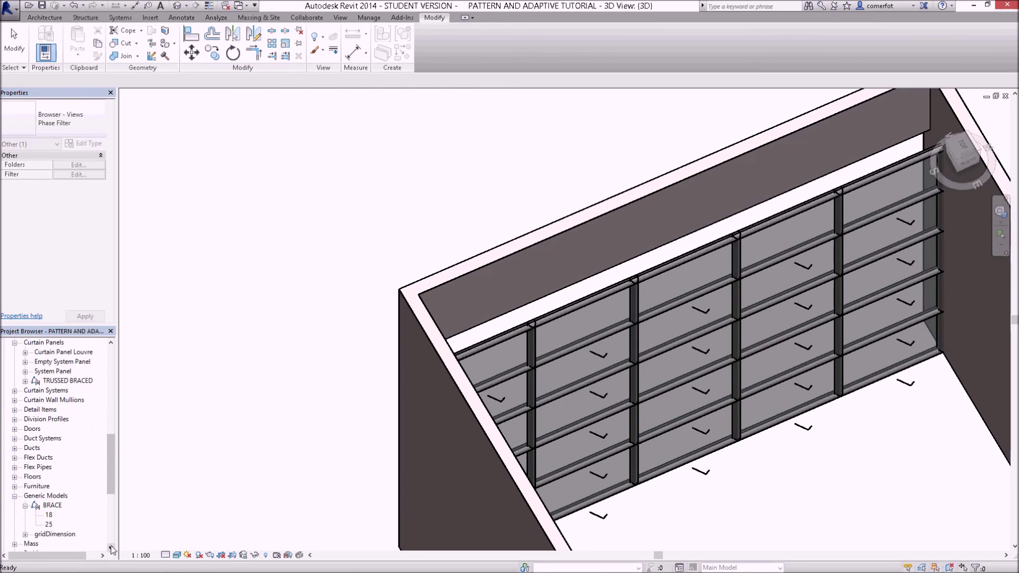
{"action": "left_click", "coordinate": [48, 514]}
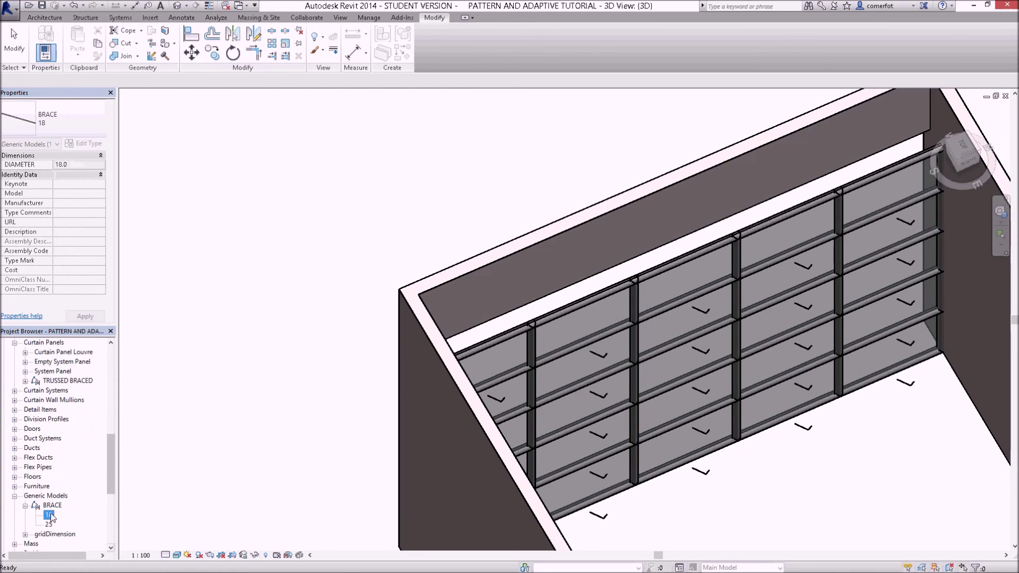
{"action": "left_click_drag", "start_coordinate": [49, 514], "coordinate": [264, 444]}
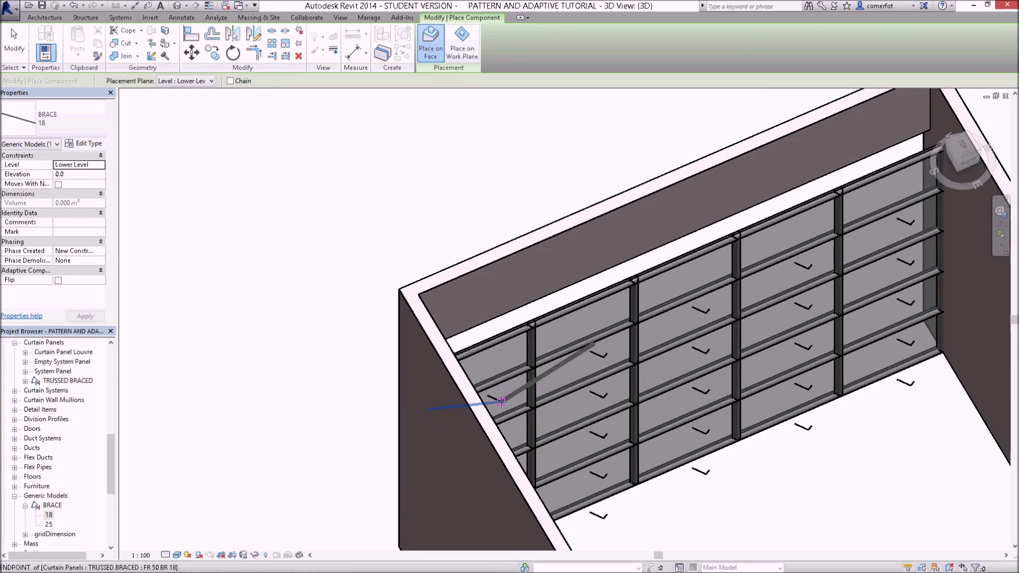
- Try to place a brace along the uppermost row of panel apexes and undo the attempt
{"action": "left_click", "coordinate": [501, 401]}
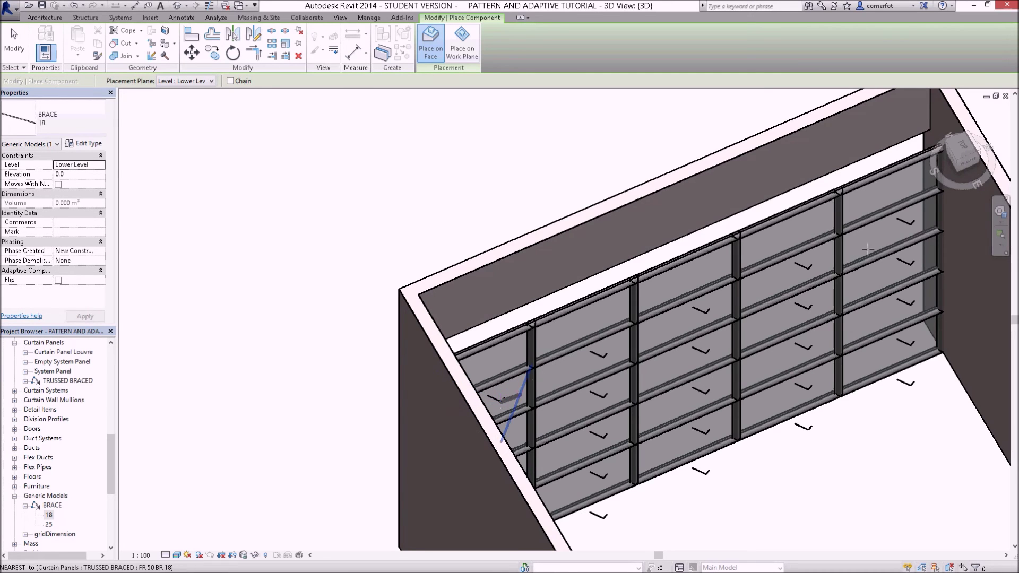
{"action": "left_click", "coordinate": [910, 225]}
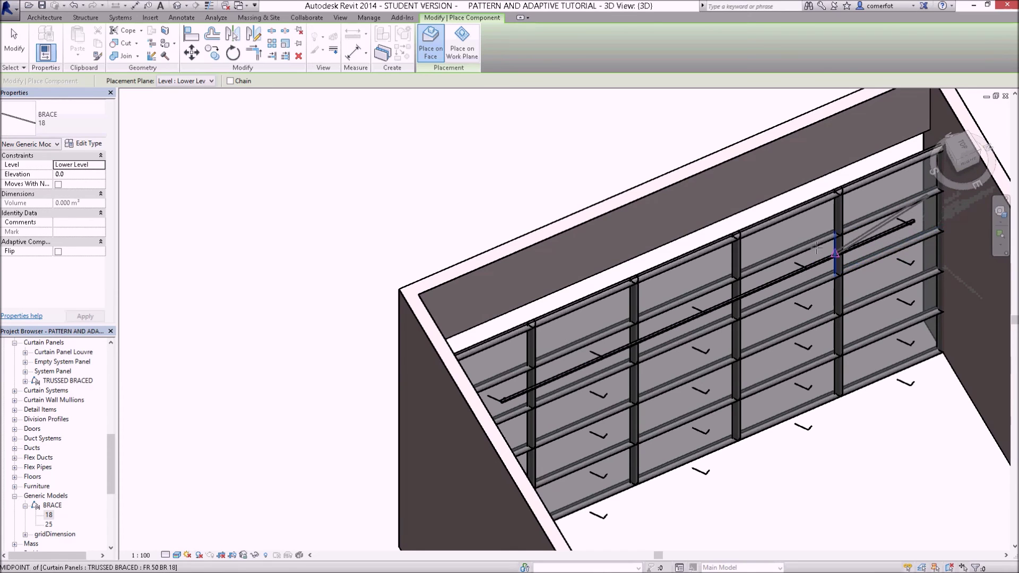
{"action": "key", "text": "ctrl+z"}
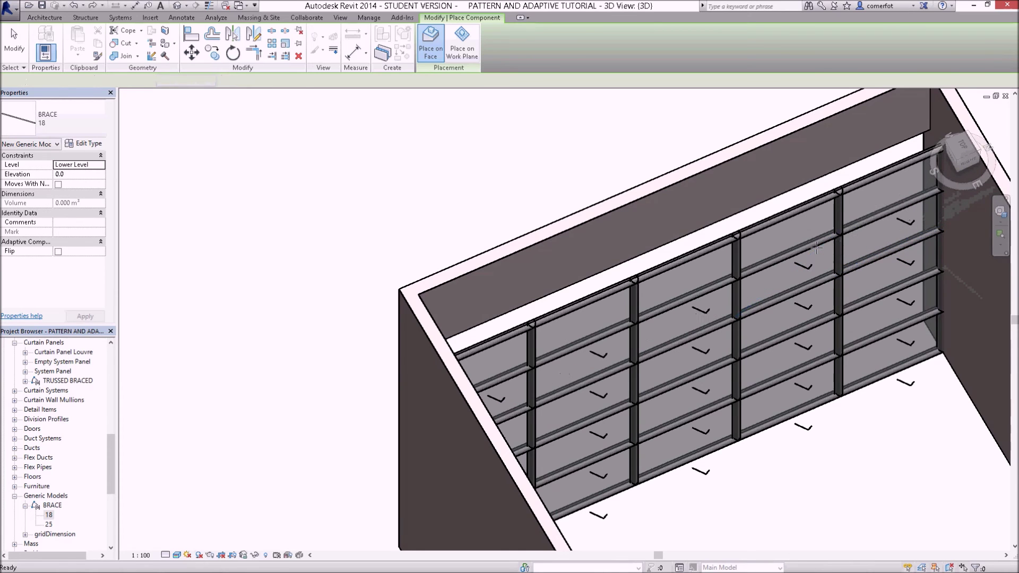
{"action": "left_click", "coordinate": [501, 401]}
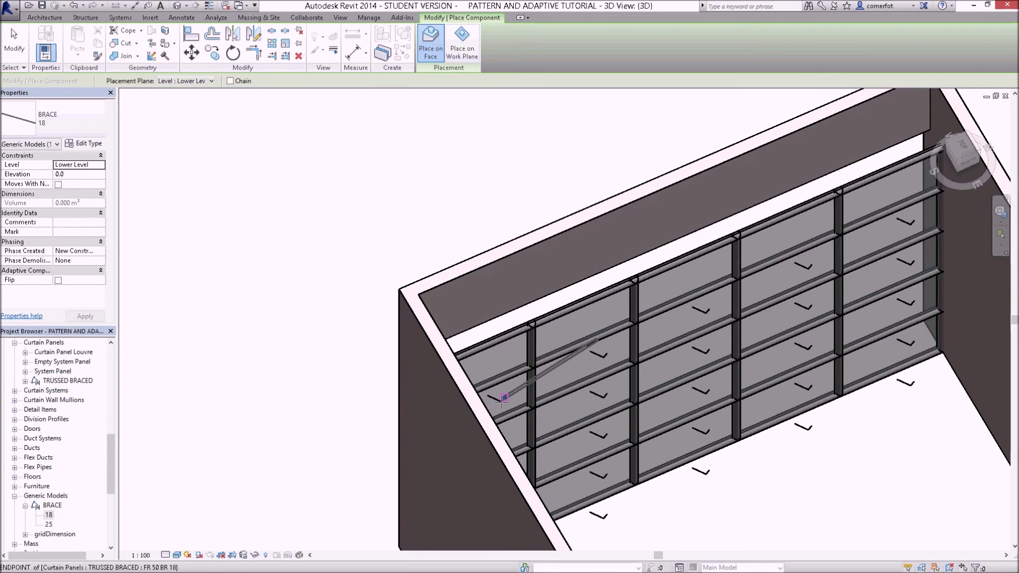
{"action": "scroll", "coordinate": [501, 401], "scroll_direction": "up", "scroll_amount": 4}
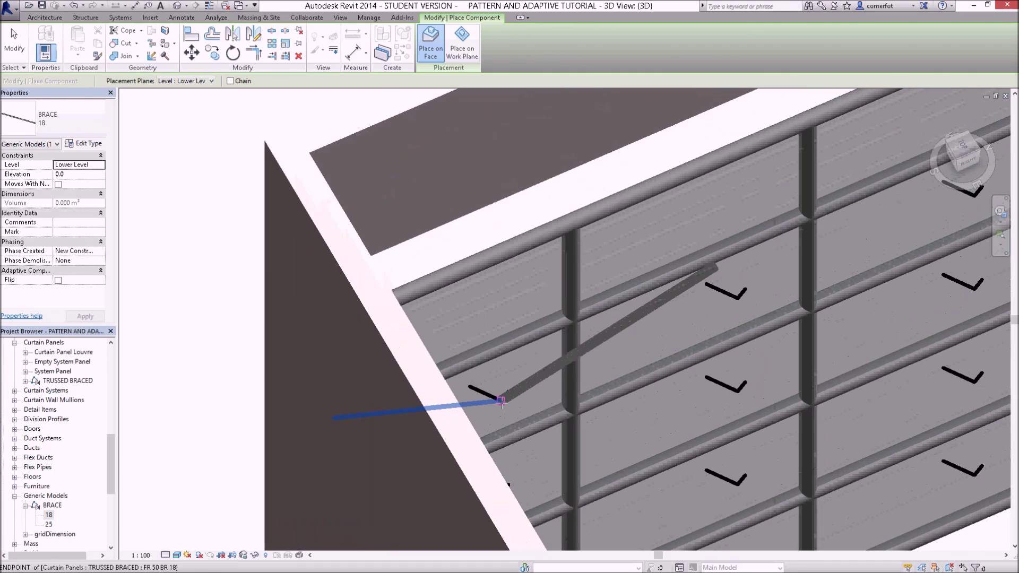
{"action": "key", "text": "Escape"}
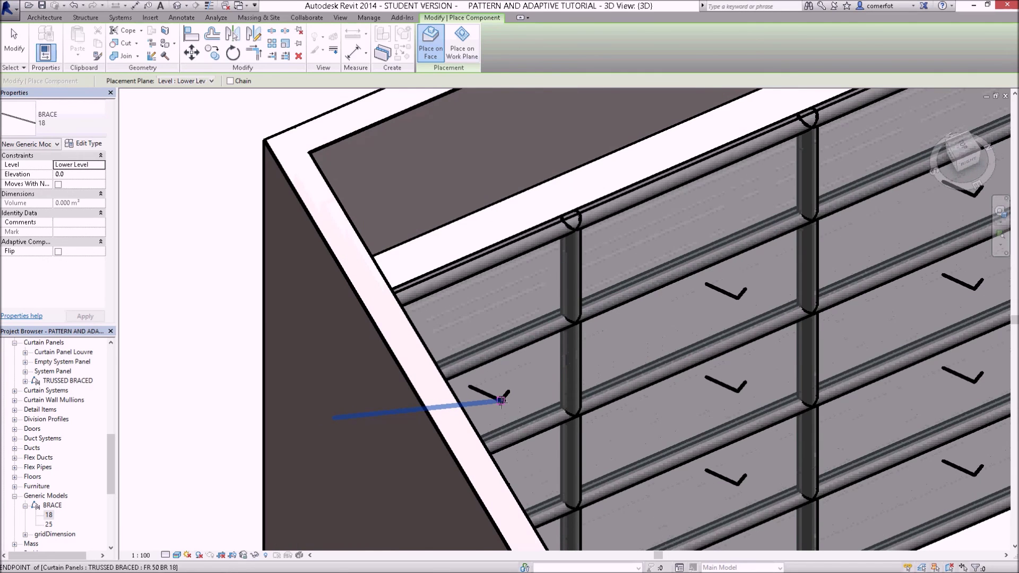
- Place a type 18 brace along the uppermost row of panel apexes, from the first panel's apex to the last panel's apex
{"action": "scroll", "coordinate": [502, 401], "scroll_direction": "down", "scroll_amount": 5}
{"action": "left_click", "coordinate": [502, 402]}
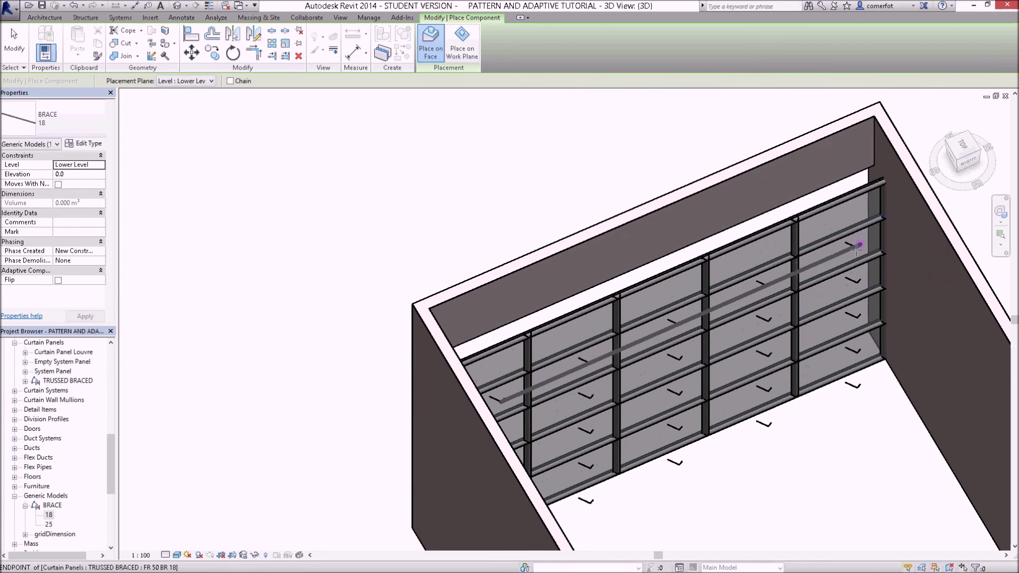
{"action": "scroll", "coordinate": [855, 248], "scroll_direction": "up", "scroll_amount": 5}
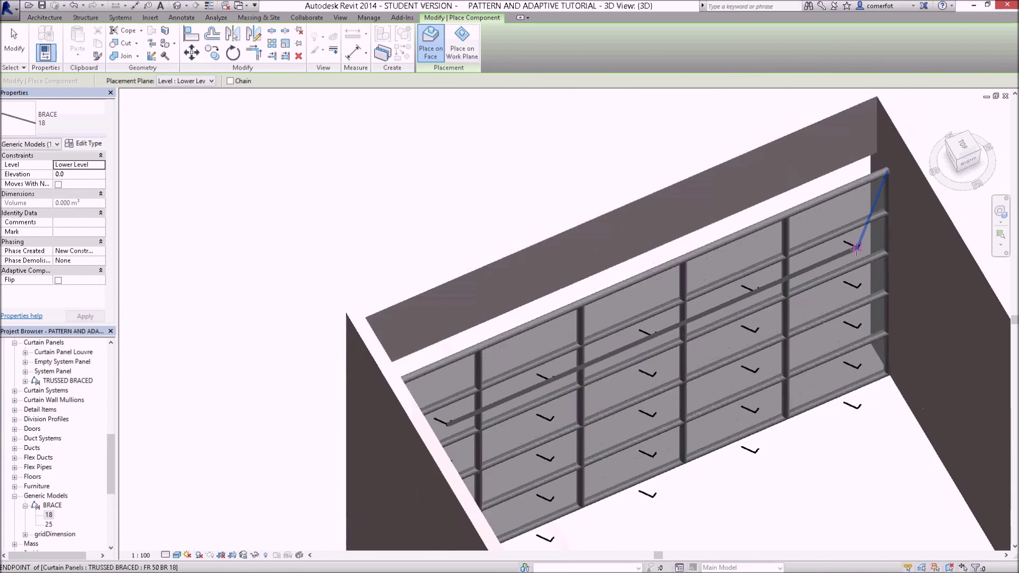
{"action": "scroll", "coordinate": [855, 248], "scroll_direction": "up", "scroll_amount": 6}
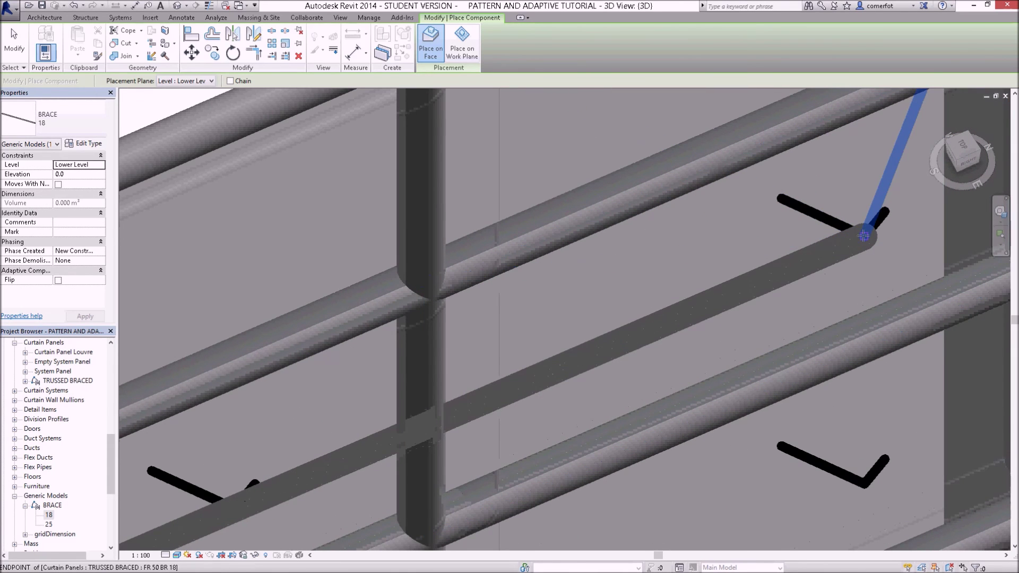
{"action": "left_click", "coordinate": [863, 236]}
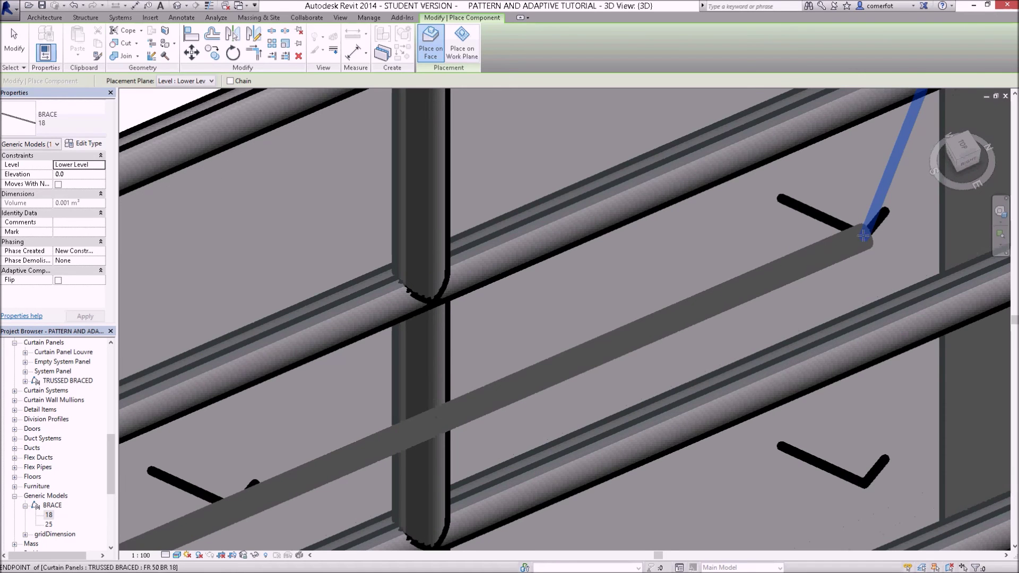
{"action": "key", "text": "Escape"}
{"action": "key", "text": "Escape"}
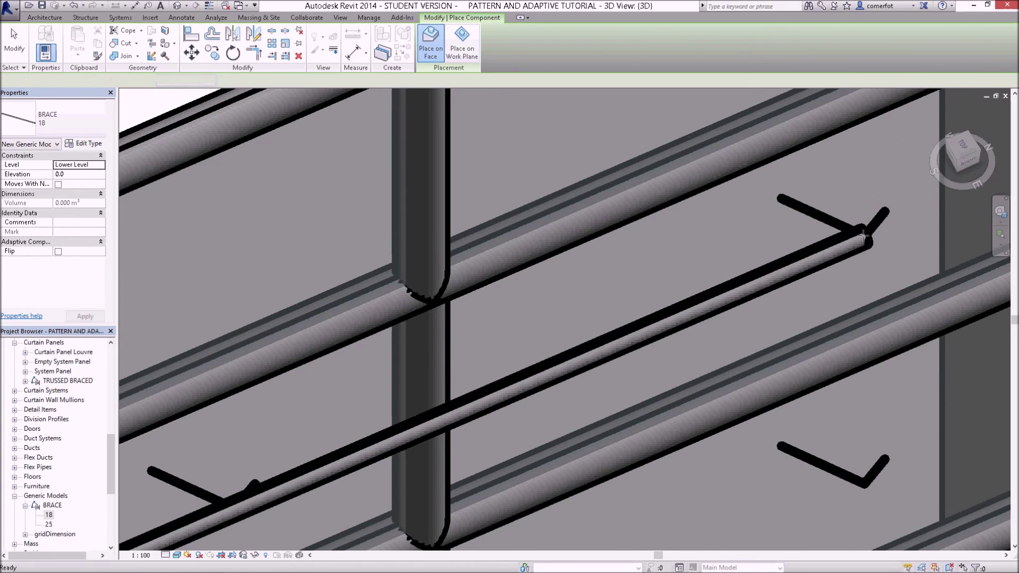
- Place another type 18 BRACE along the second row of panel apexes from the top, spanning from the first to the last panel
{"action": "scroll", "coordinate": [864, 235], "scroll_direction": "down", "scroll_amount": 6}
{"action": "scroll", "coordinate": [792, 295], "scroll_direction": "down", "scroll_amount": 4}
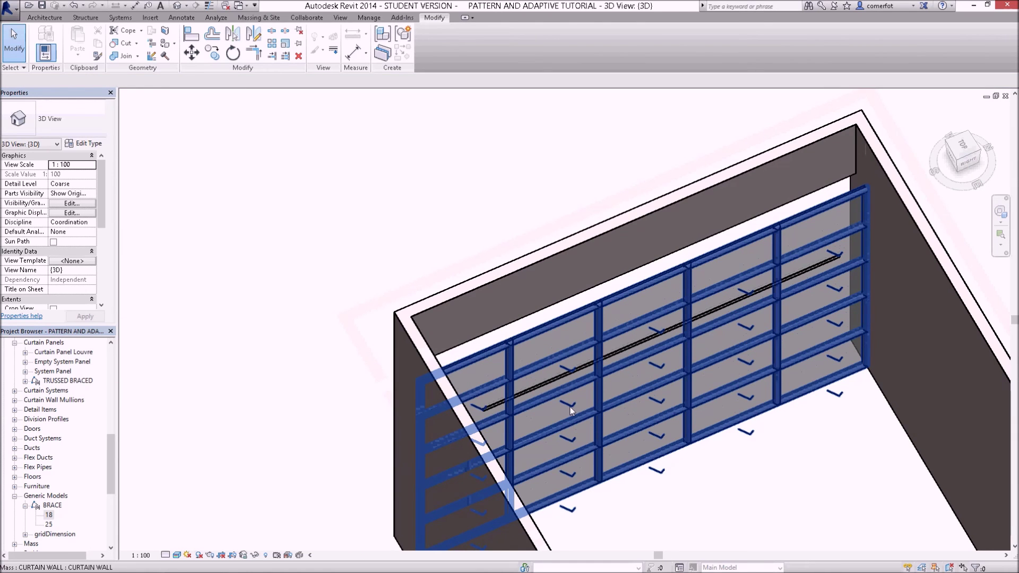
{"action": "middle_click_drag", "start_coordinate": [543, 432], "coordinate": [540, 432], "text": "shift"}
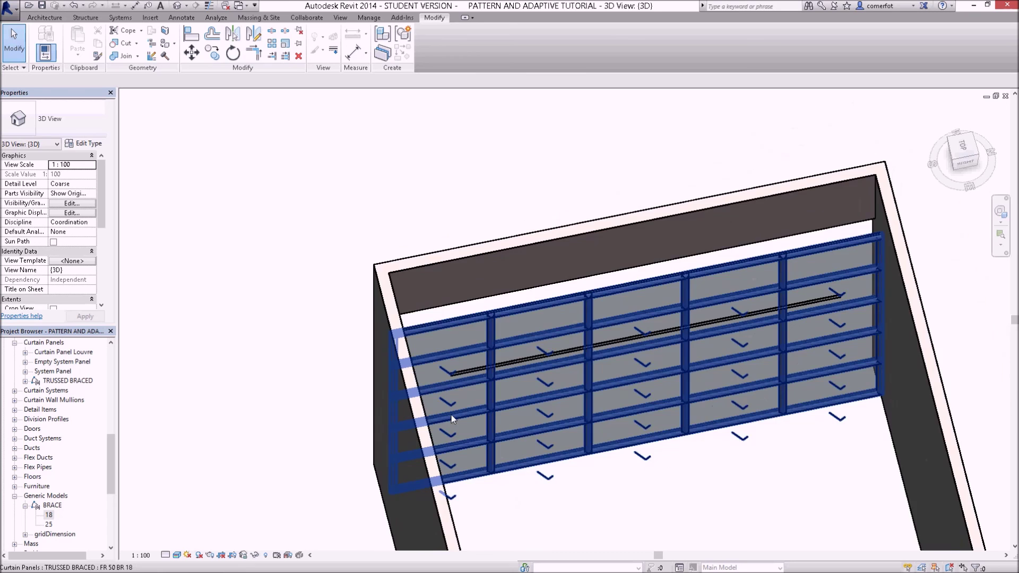
{"action": "scroll", "coordinate": [451, 415], "scroll_direction": "up", "scroll_amount": 4}
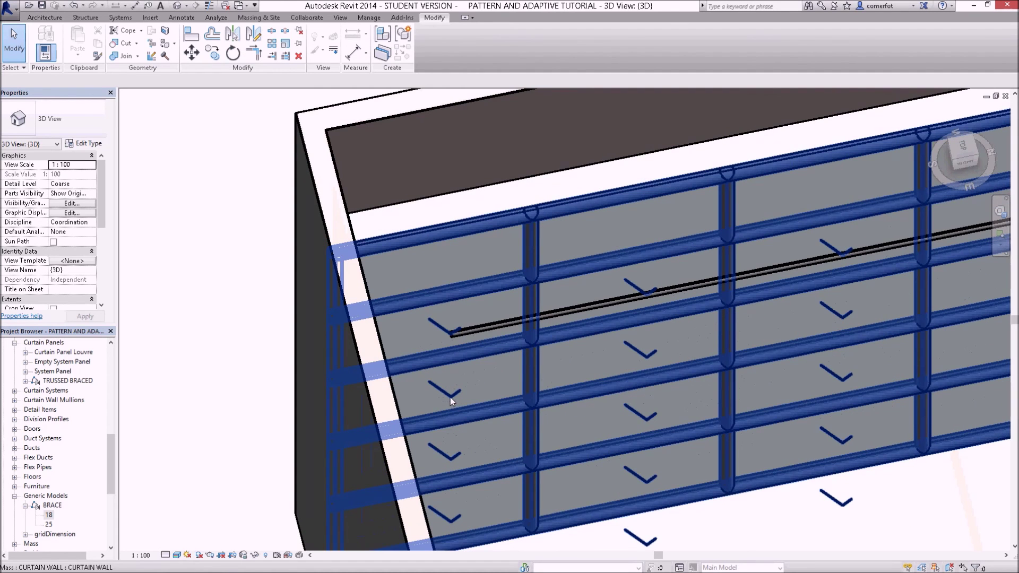
{"action": "left_click", "coordinate": [49, 515]}
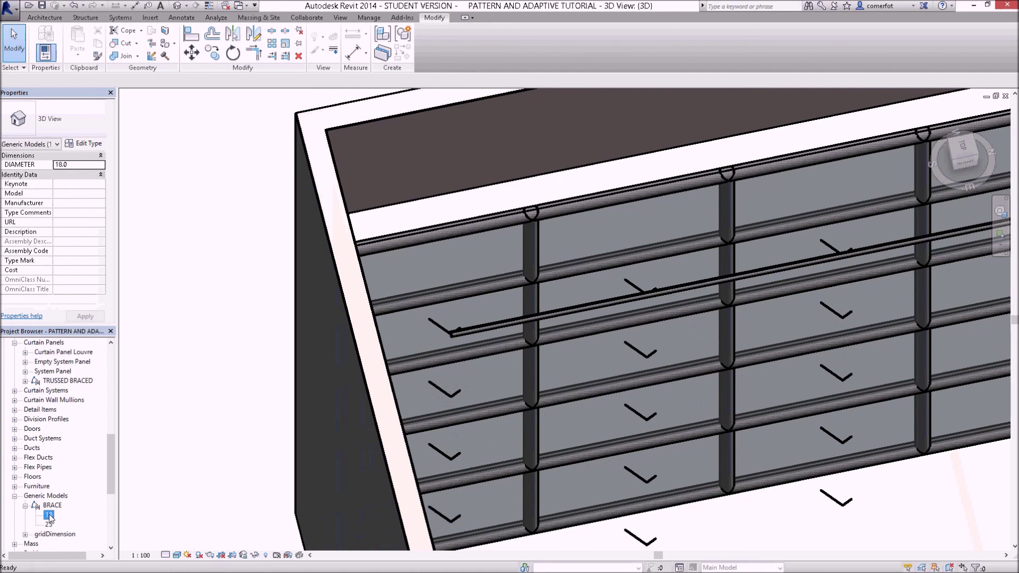
{"action": "left_click_drag", "start_coordinate": [49, 515], "coordinate": [222, 477]}
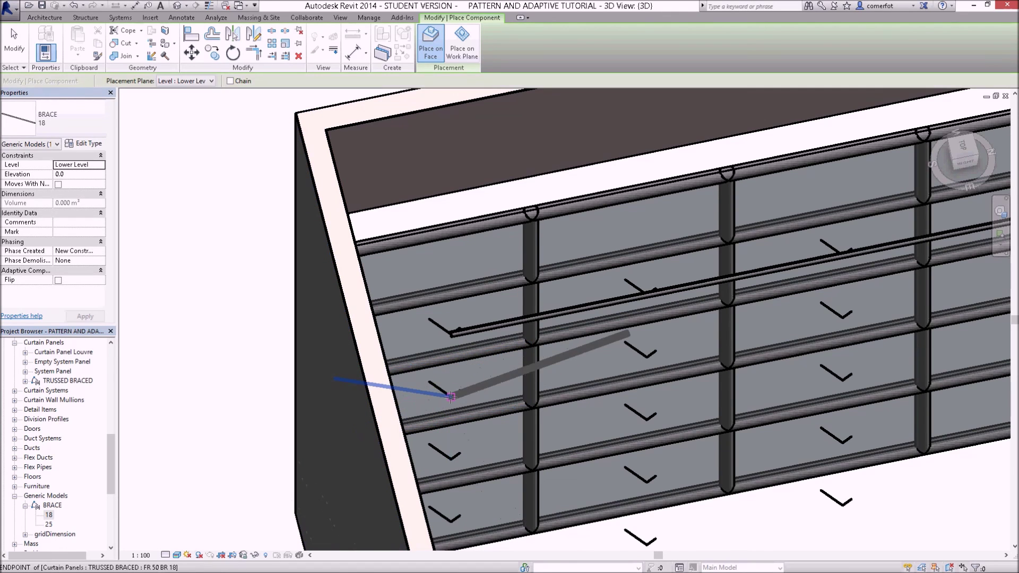
{"action": "left_click", "coordinate": [450, 396]}
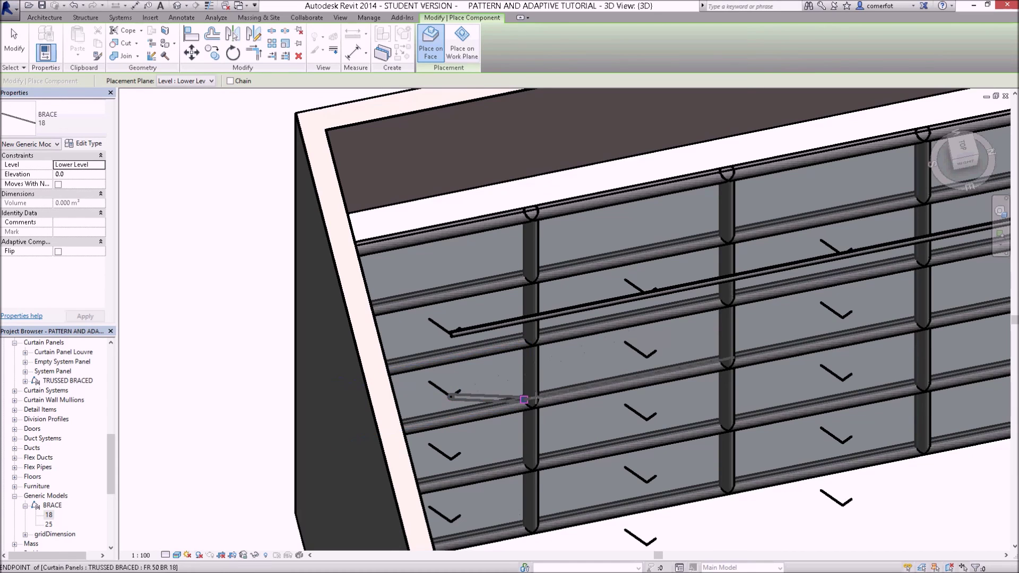
{"action": "scroll", "coordinate": [537, 397], "scroll_direction": "down", "scroll_amount": 4}
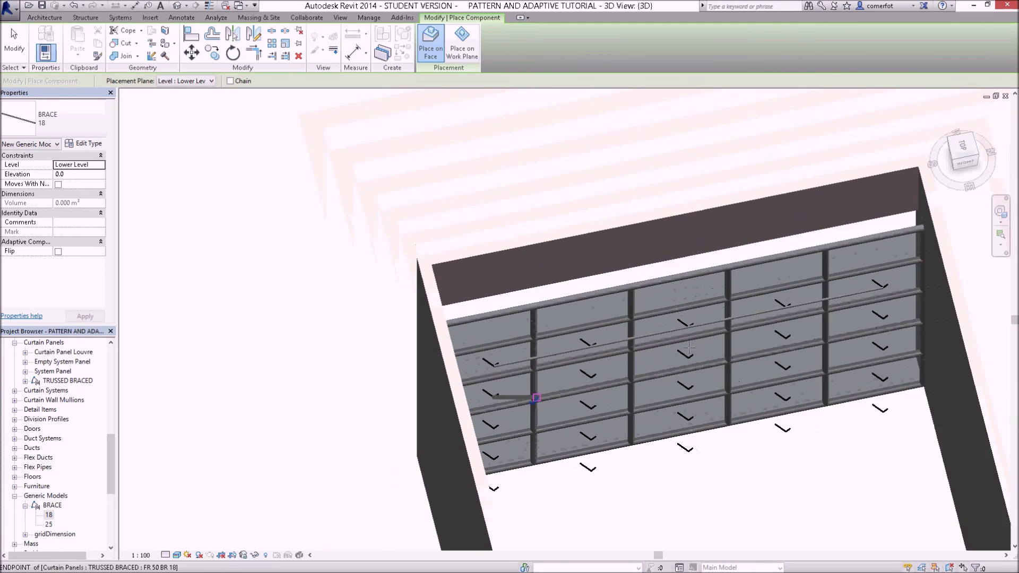
{"action": "scroll", "coordinate": [688, 348], "scroll_direction": "down", "scroll_amount": 1}
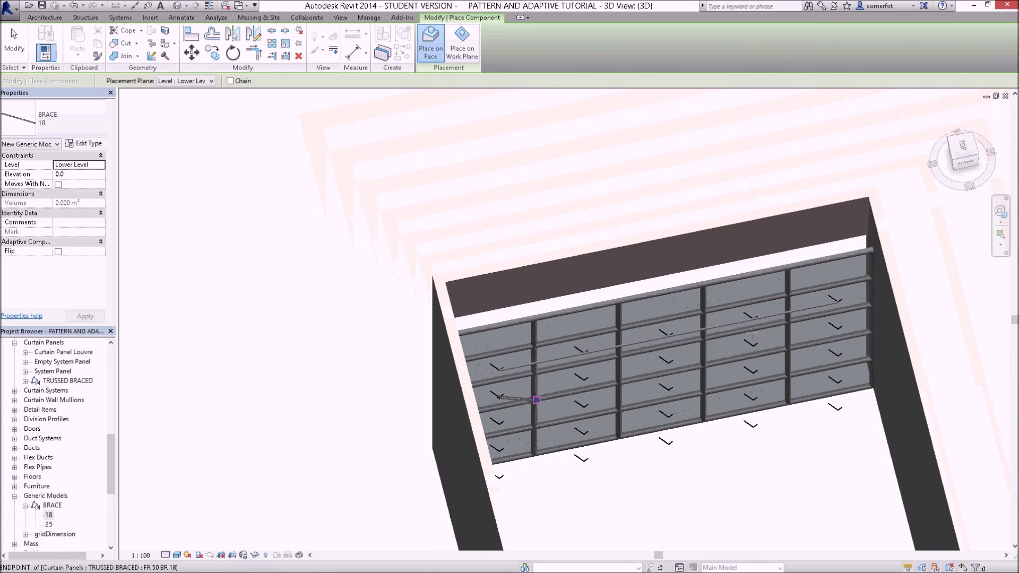
{"action": "left_click", "coordinate": [836, 328]}
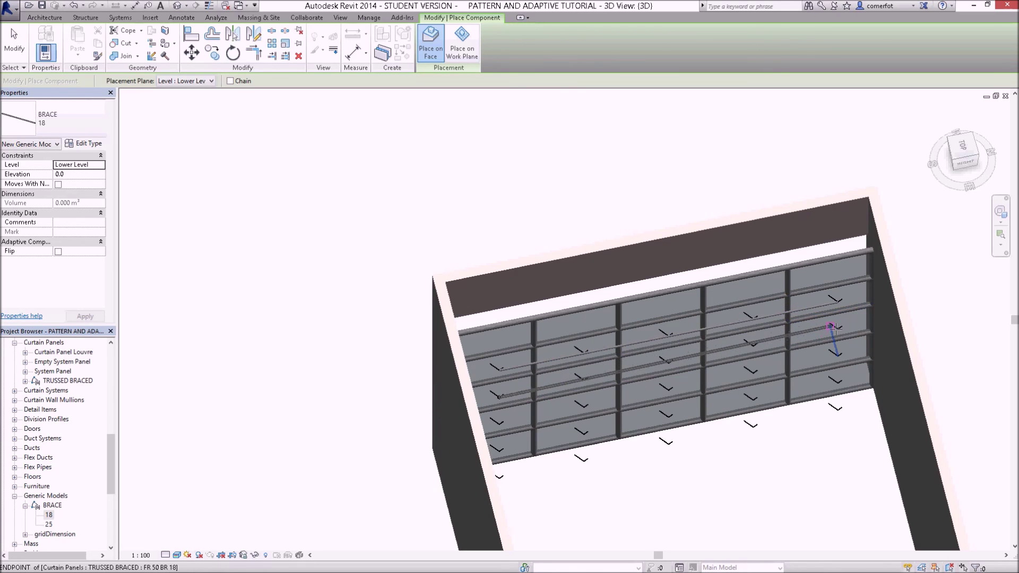
{"action": "scroll", "coordinate": [833, 326], "scroll_direction": "up", "scroll_amount": 5}
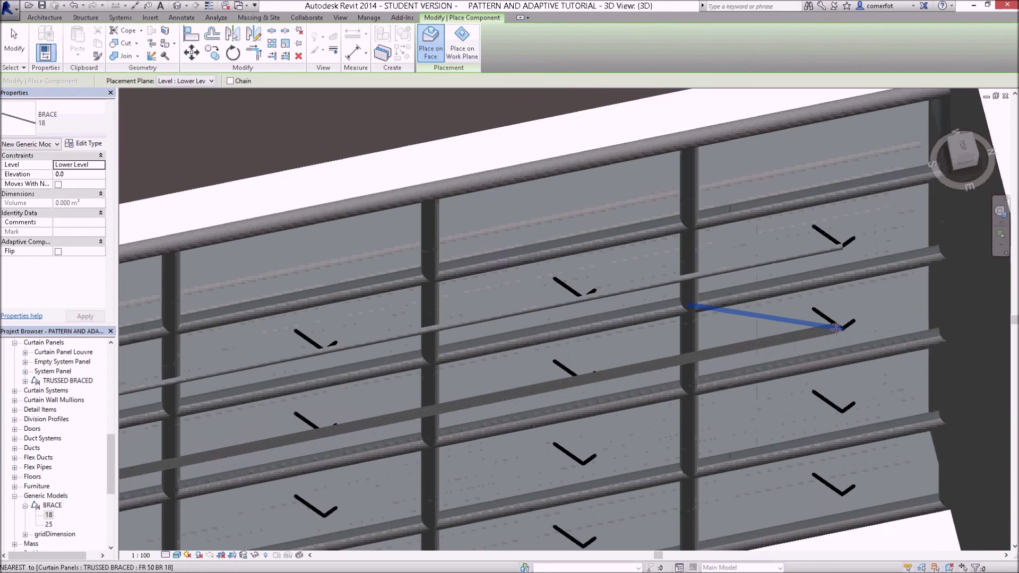
{"action": "scroll", "coordinate": [836, 328], "scroll_direction": "up", "scroll_amount": 5}
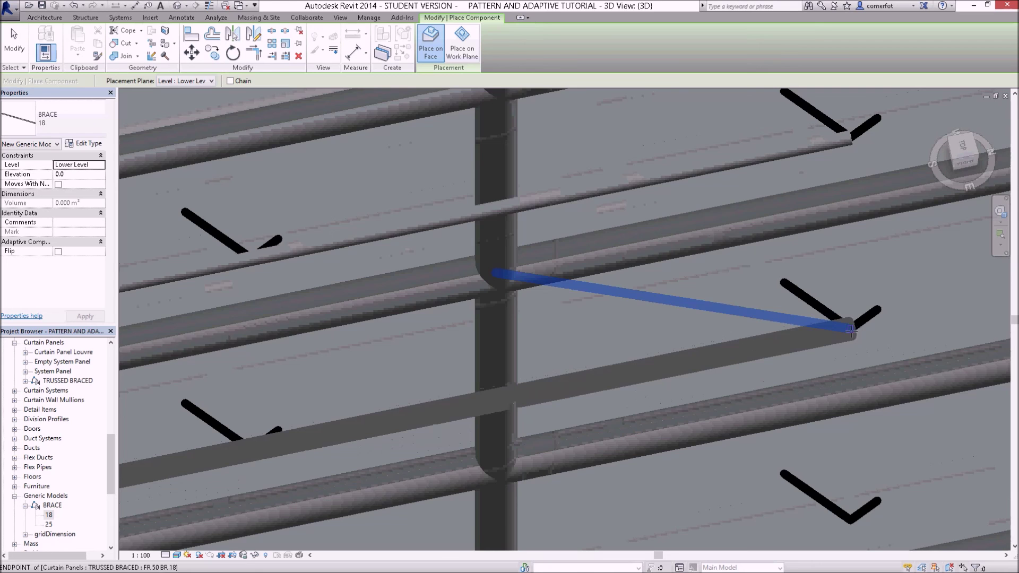
{"action": "left_click", "coordinate": [850, 330]}
{"action": "scroll", "coordinate": [851, 330], "scroll_direction": "down", "scroll_amount": 10}
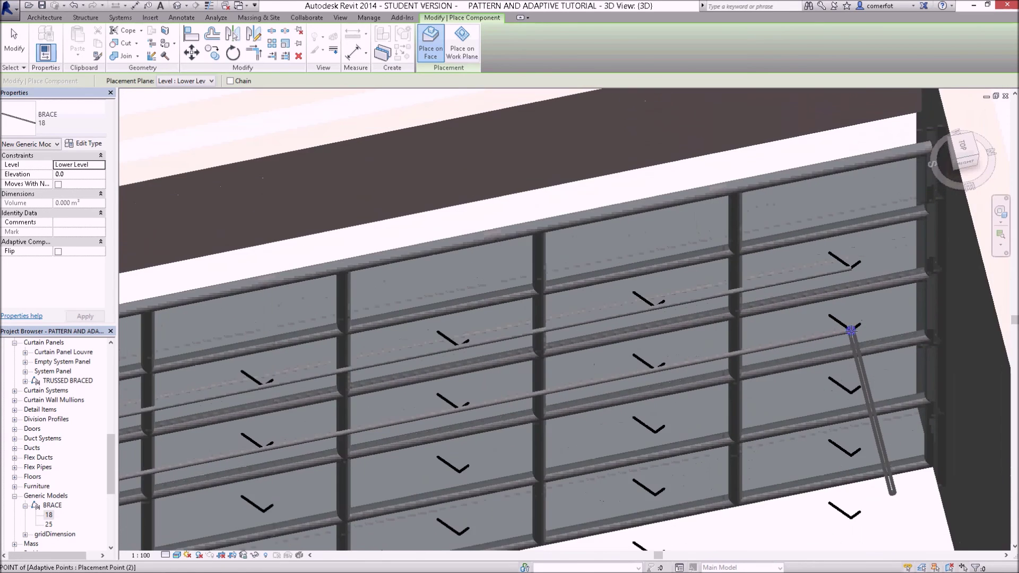
{"action": "scroll", "coordinate": [850, 330], "scroll_direction": "up", "scroll_amount": 10}
{"action": "key", "text": "Escape"}
{"action": "key", "text": "Escape"}
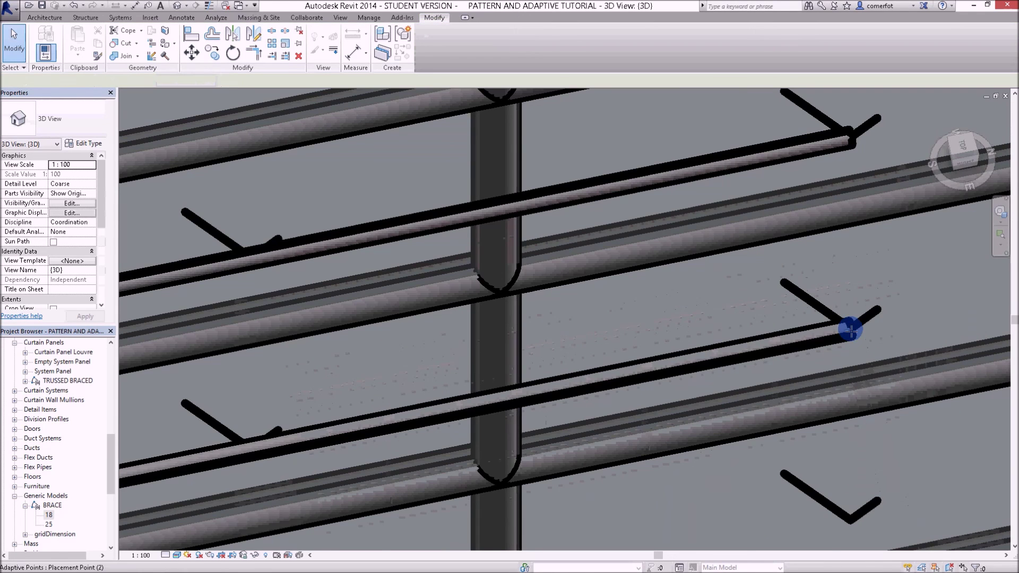
{"action": "scroll", "coordinate": [851, 331], "scroll_direction": "down", "scroll_amount": 4}
{"action": "scroll", "coordinate": [851, 331], "scroll_direction": "down", "scroll_amount": 5}
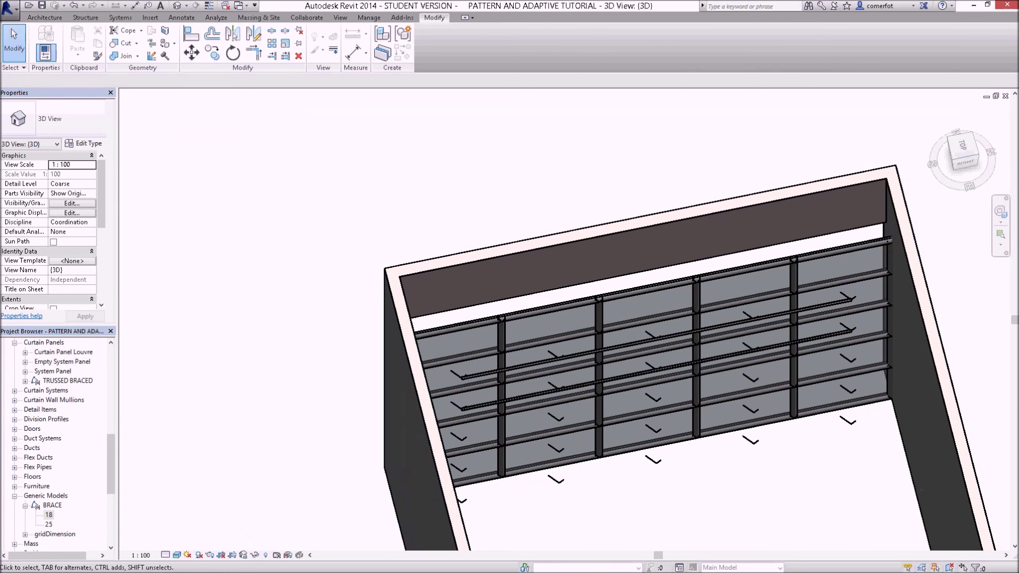
{"action": "key", "text": "h"}
{"action": "key", "text": "h"}
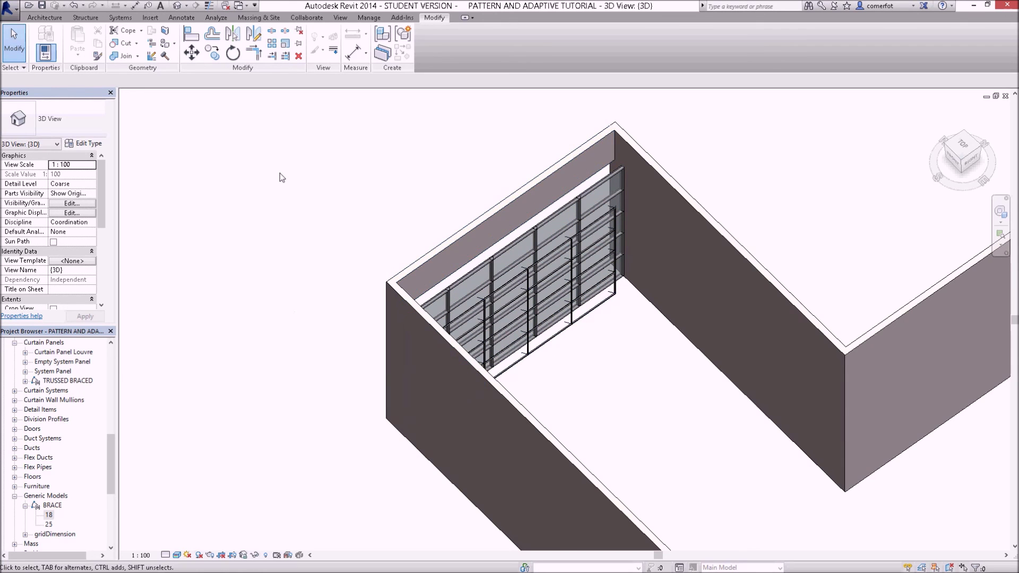
- Set the 3D view's detail level to Fine and inspect the braced curtain wall
{"action": "left_click", "coordinate": [165, 554]}
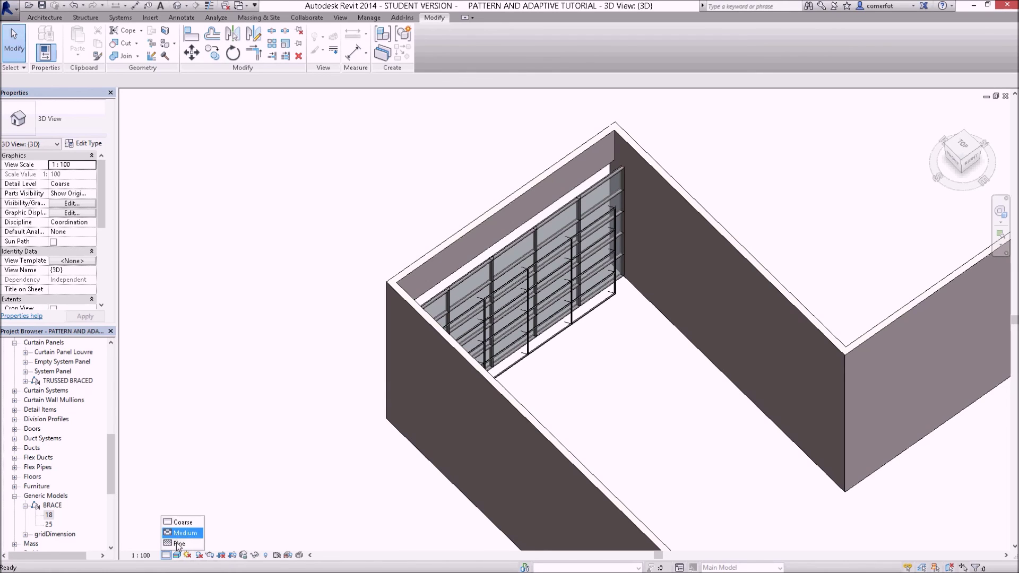
{"action": "left_click", "coordinate": [179, 543]}
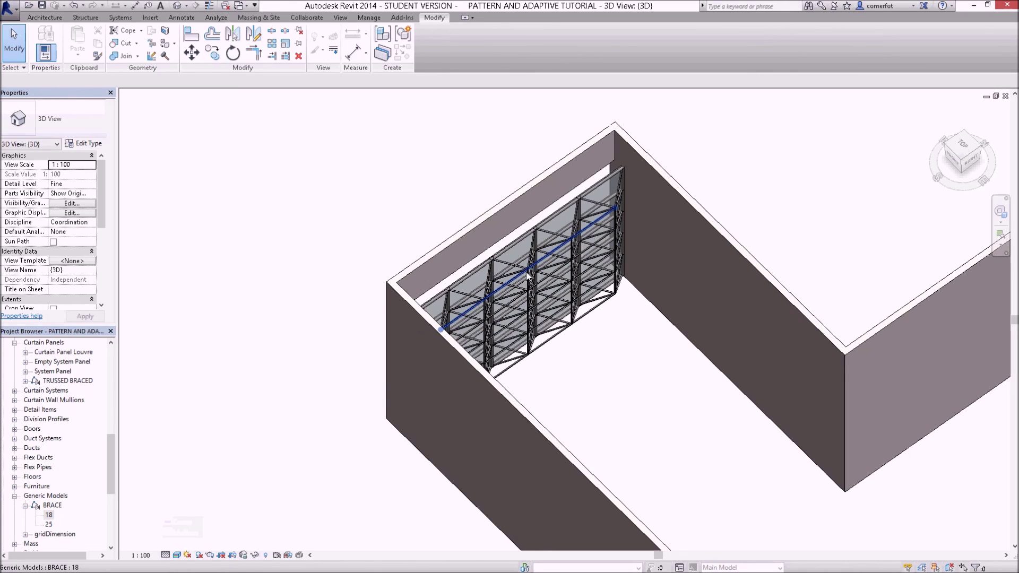
{"action": "scroll", "coordinate": [610, 327], "scroll_direction": "up", "scroll_amount": 2}
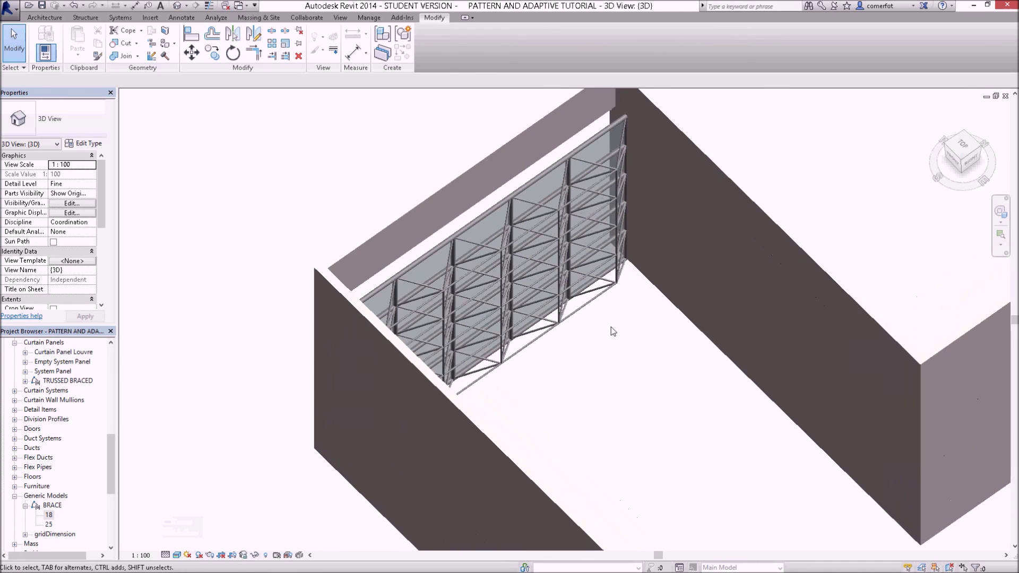
{"action": "scroll", "coordinate": [610, 327], "scroll_direction": "down", "scroll_amount": 1}
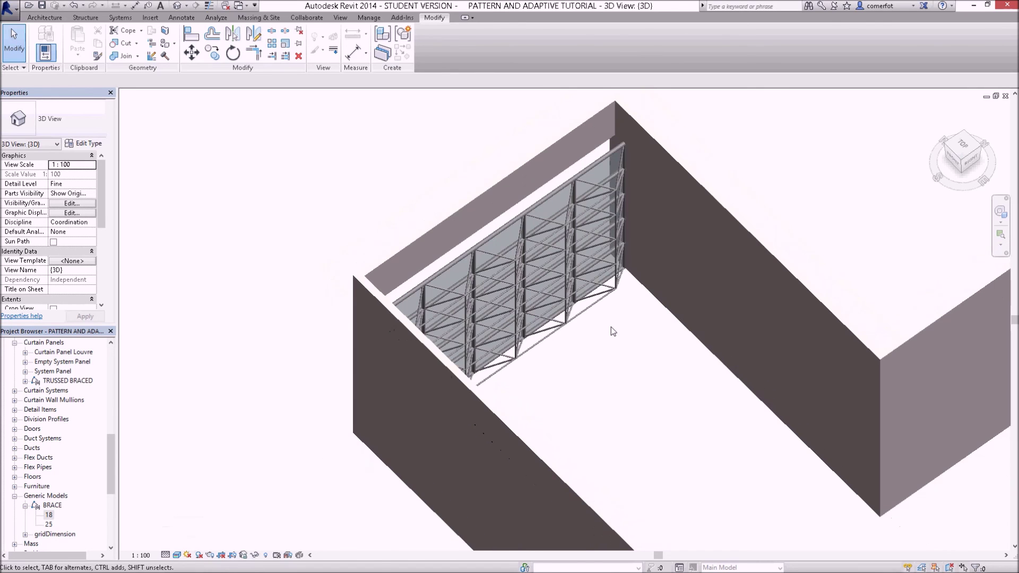